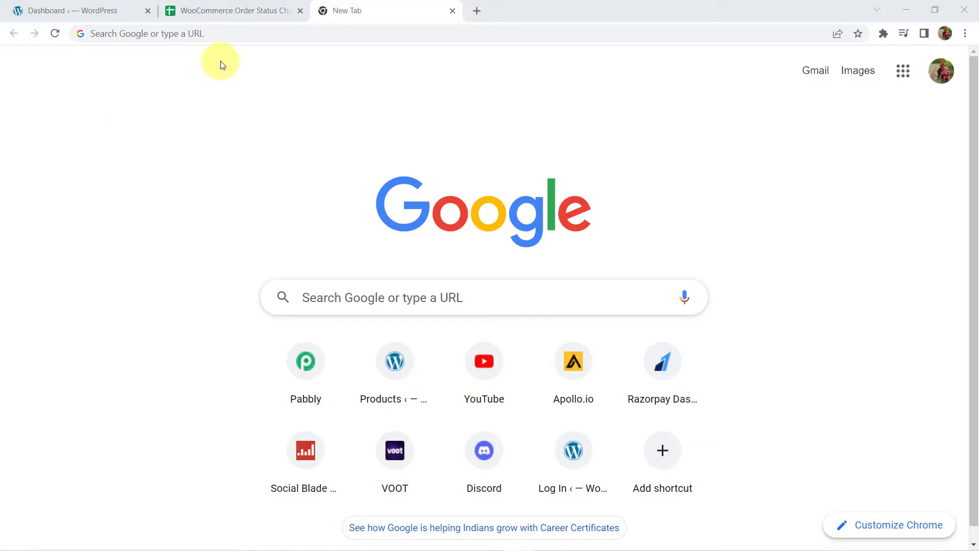
- Go to pabbly.com and open Pabbly Connect from the apps list
click(229, 32)
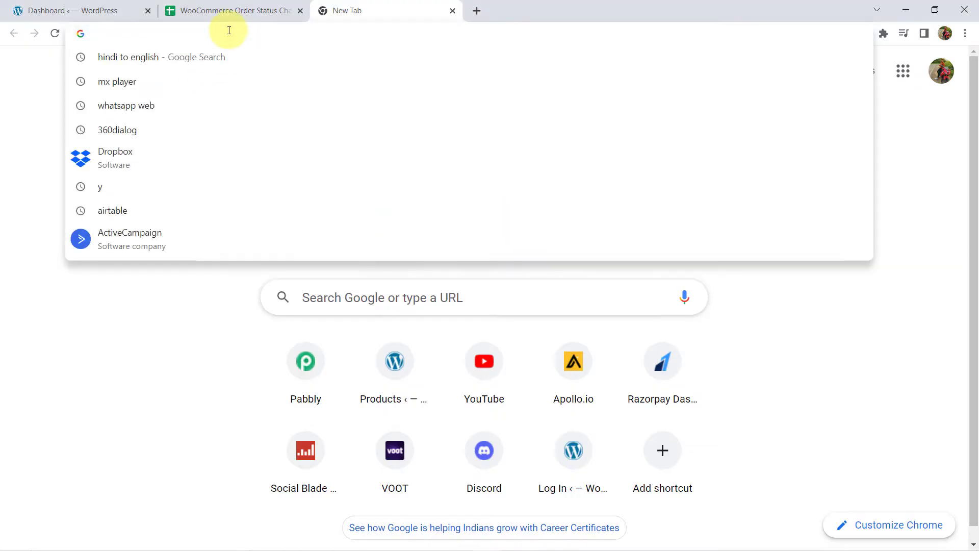
text(pabb)
key(Return)
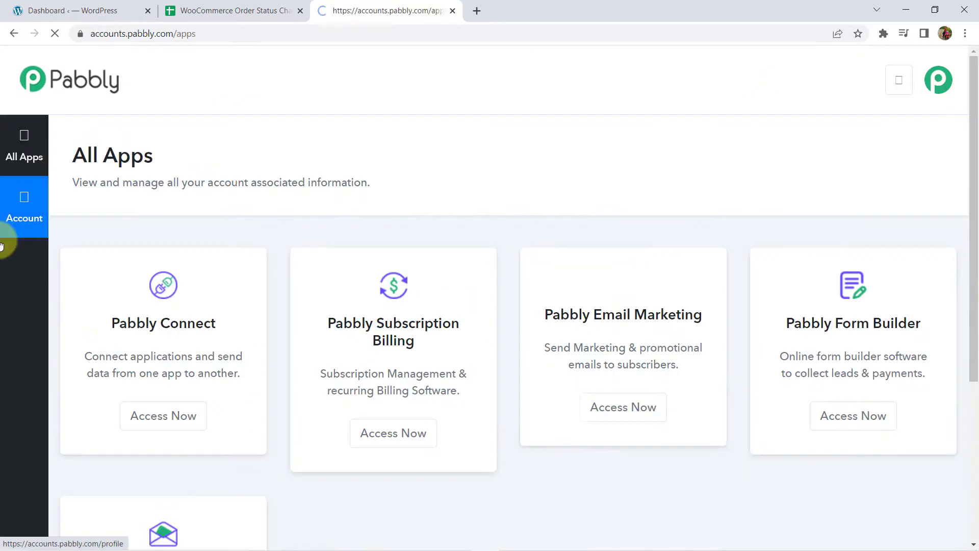
click(134, 416)
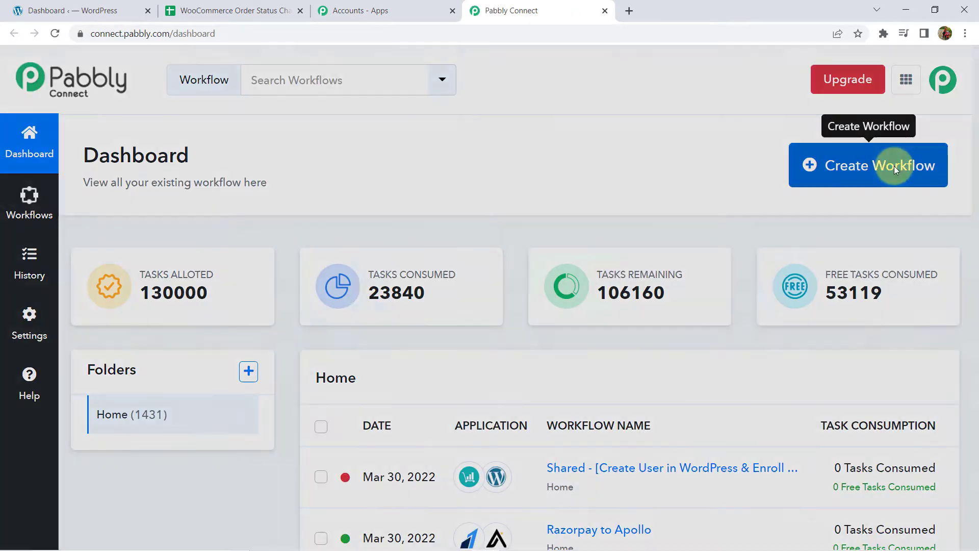
- Create a new workflow and rename it 'WoCoommerce to Google Sheets'
click(888, 166)
text(WoCoomerce to Google Sheets)
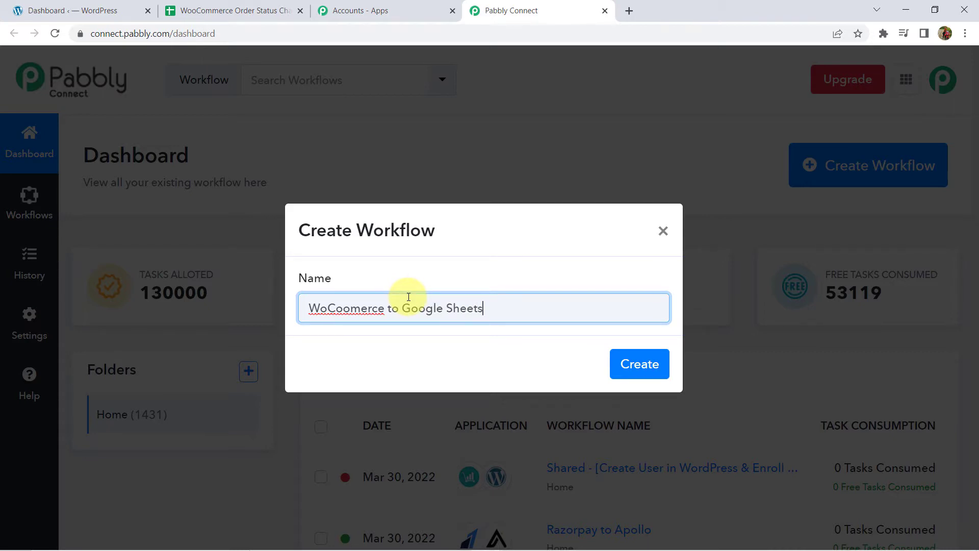
click(639, 369)
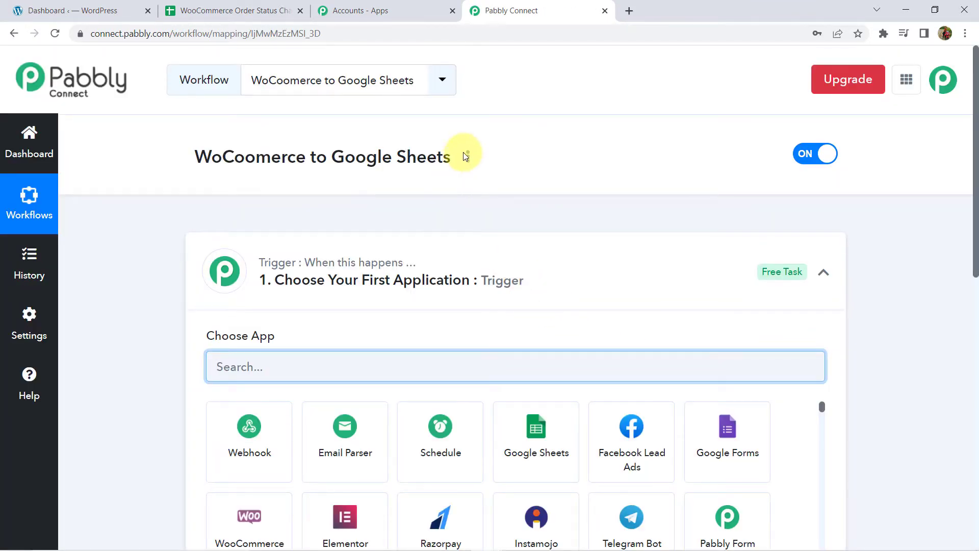
click(468, 156)
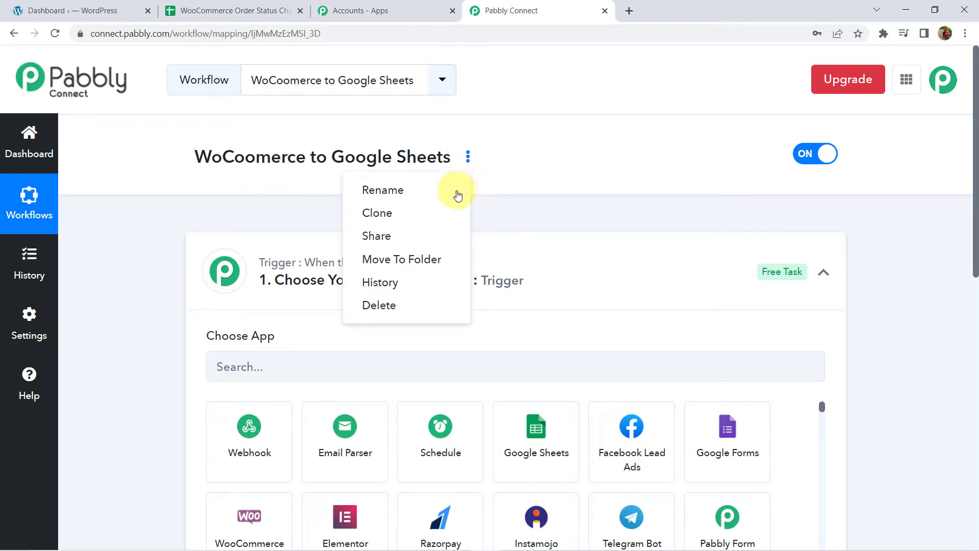
click(389, 192)
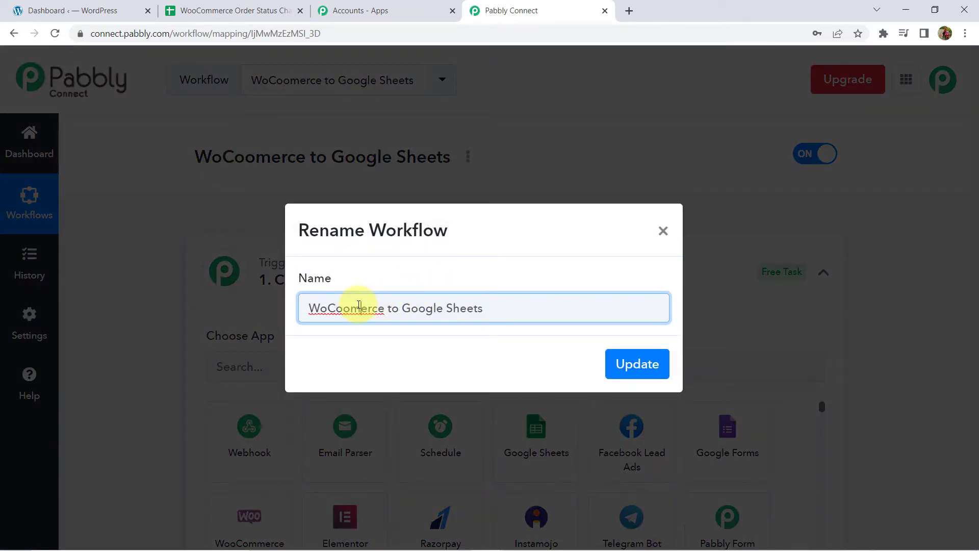
text(m)
click(637, 363)
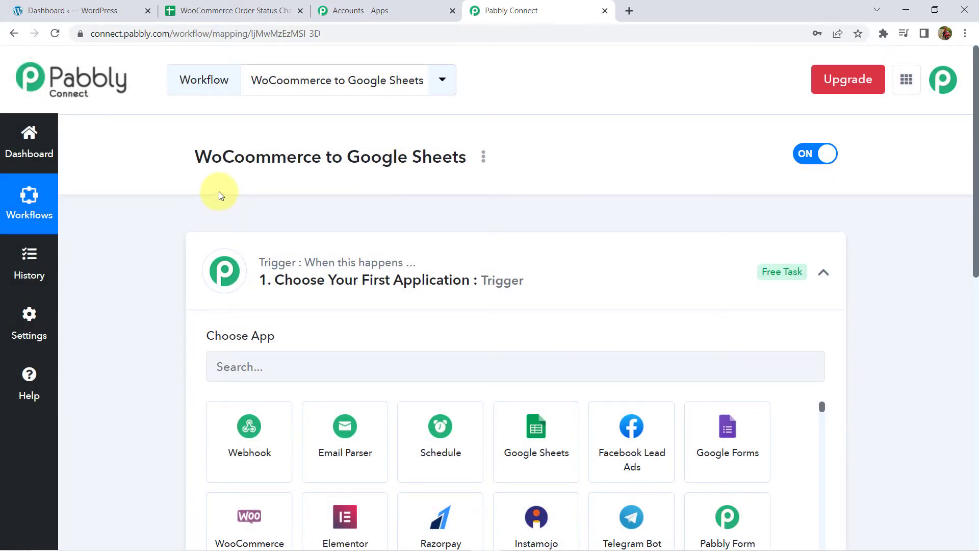
- Choose WooCommerce as the workflow's trigger app
click(316, 278)
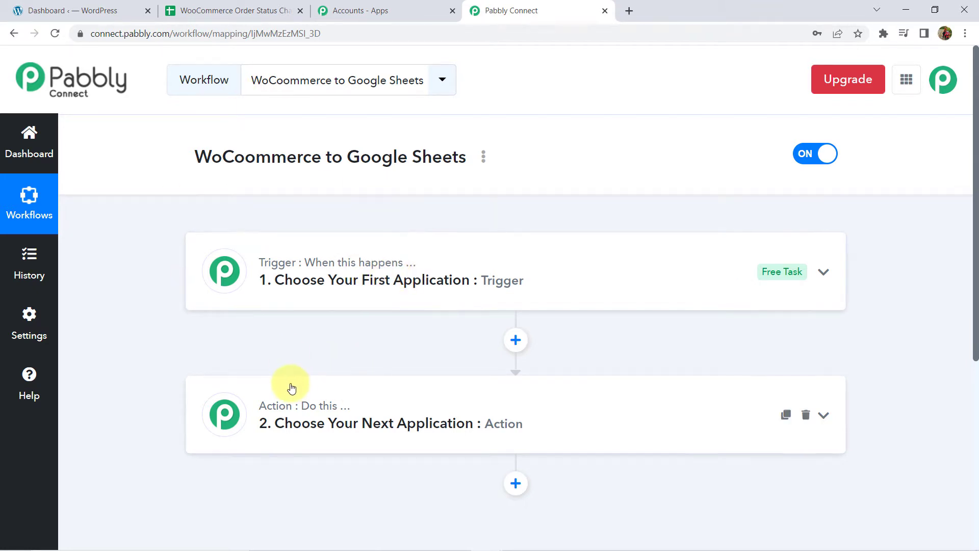
mouse_move(320, 417)
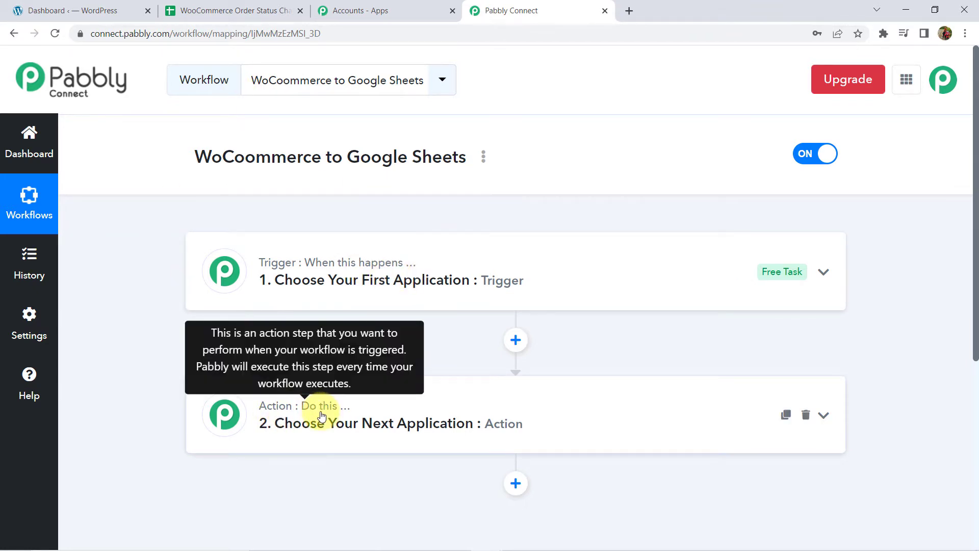
double_click(219, 156)
click(230, 187)
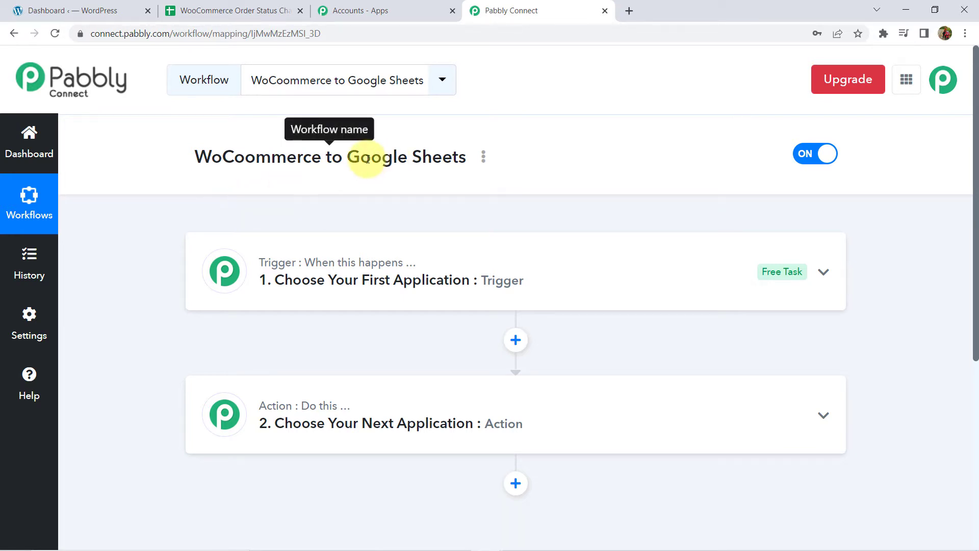
drag(347, 157, 419, 160)
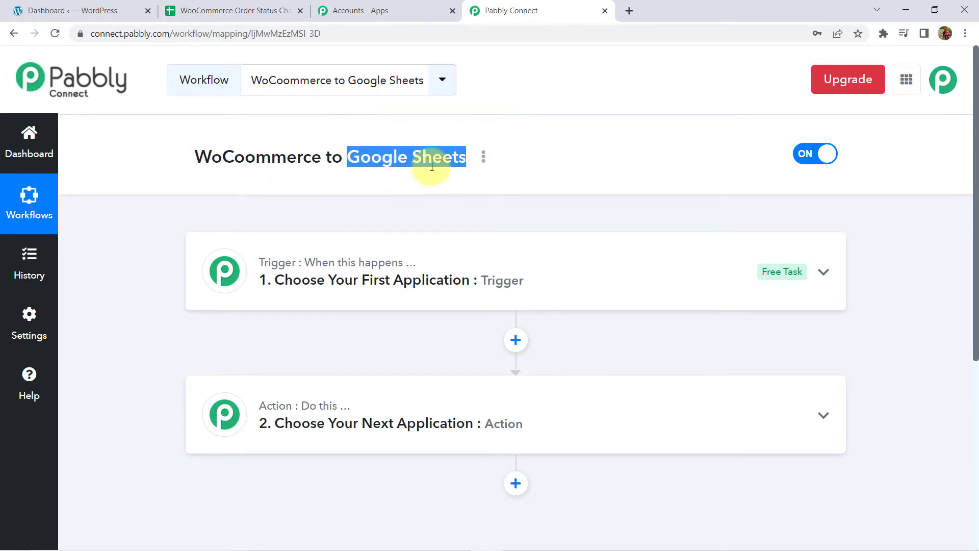
click(383, 240)
click(254, 305)
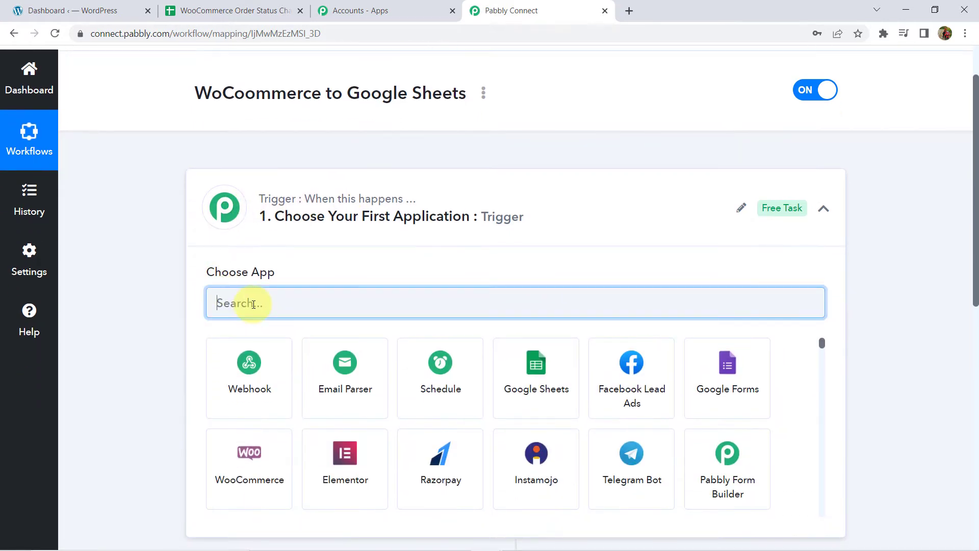
text(WooCo)
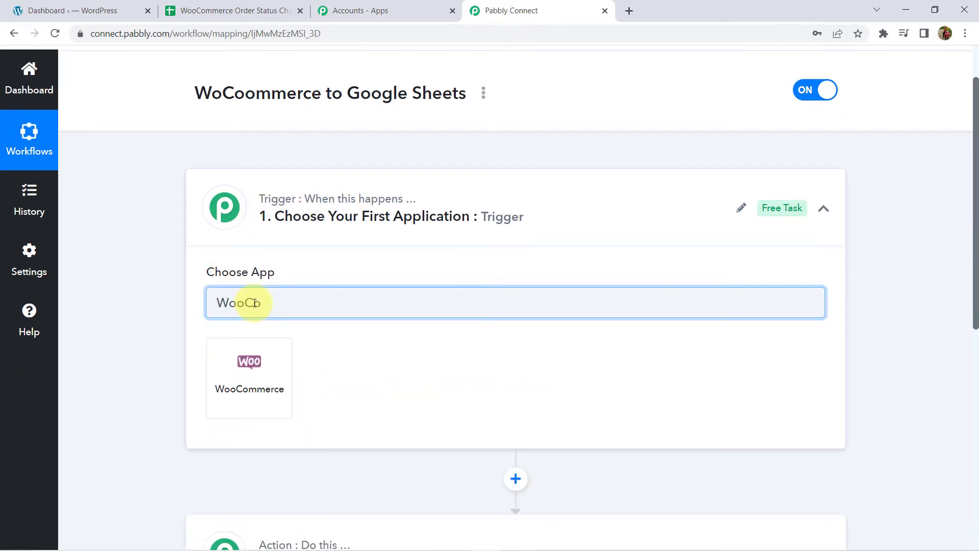
click(230, 395)
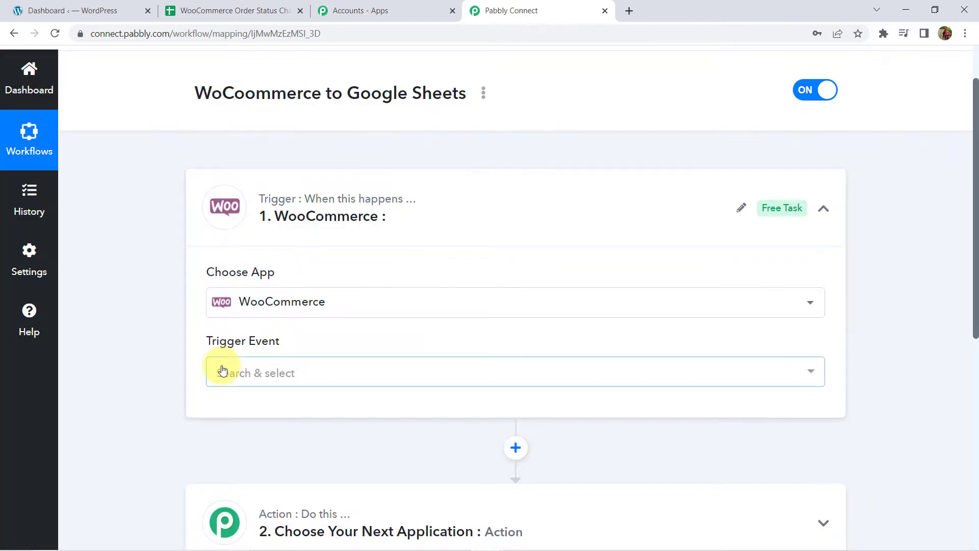
- Set the WooCommerce trigger event to Order Updated
click(221, 369)
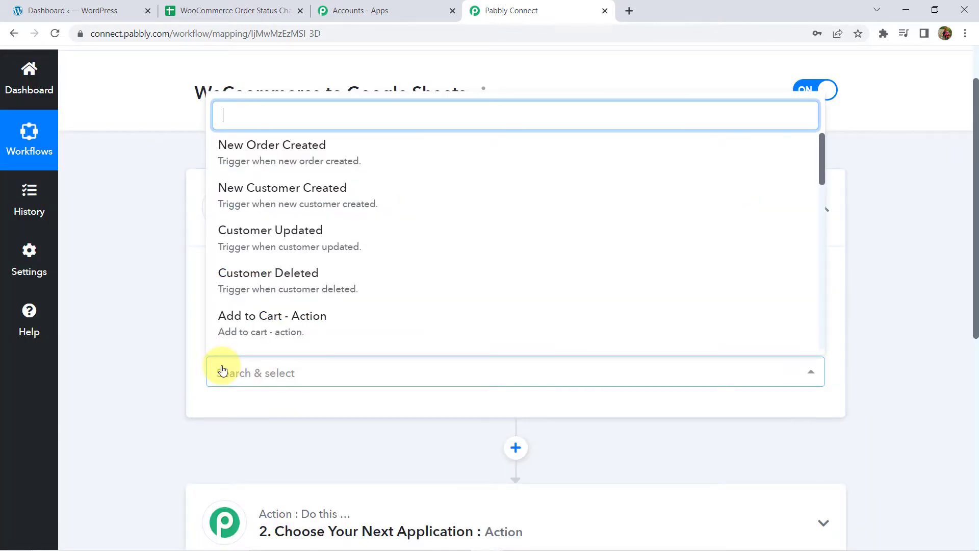
scroll(296, 248, down, 3)
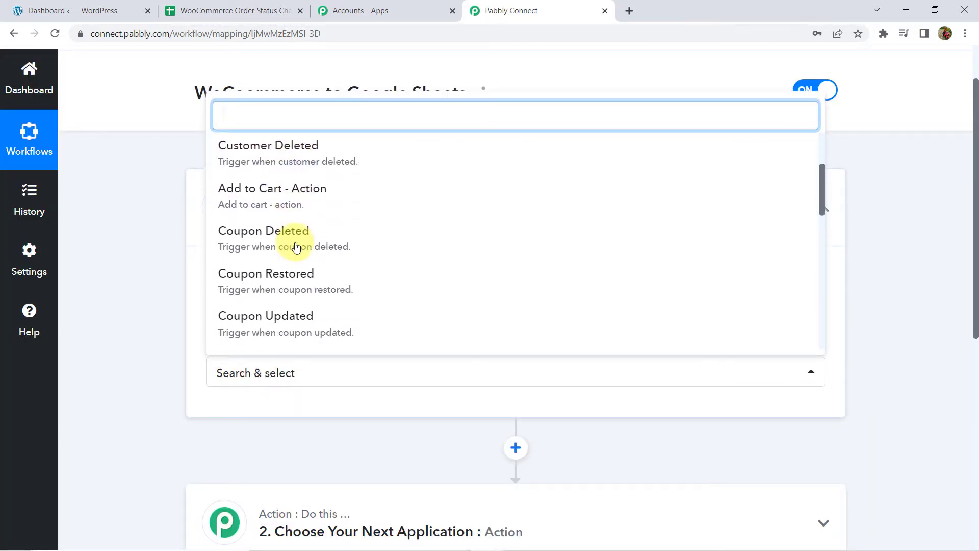
scroll(296, 248, down, 1)
scroll(295, 247, down, 1)
scroll(294, 245, down, 2)
scroll(293, 244, down, 1)
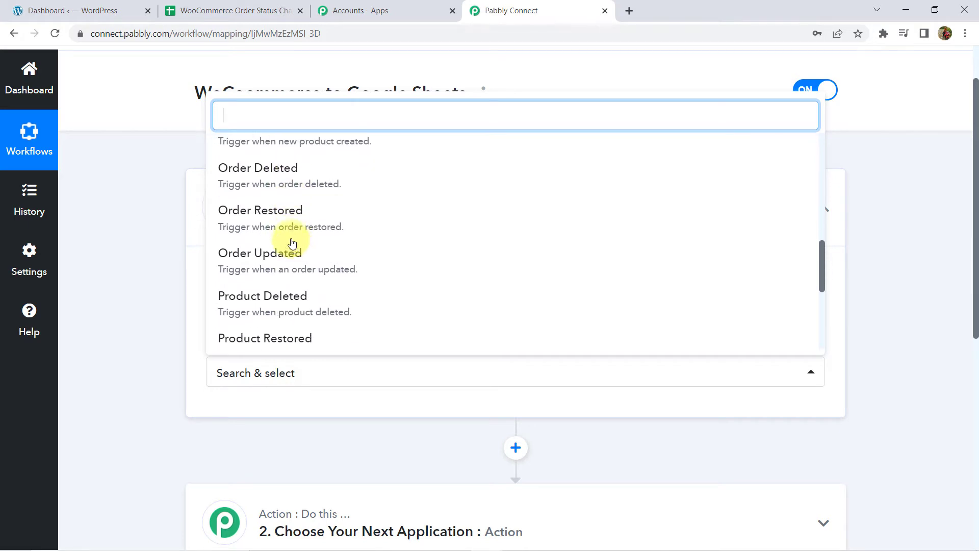
click(292, 260)
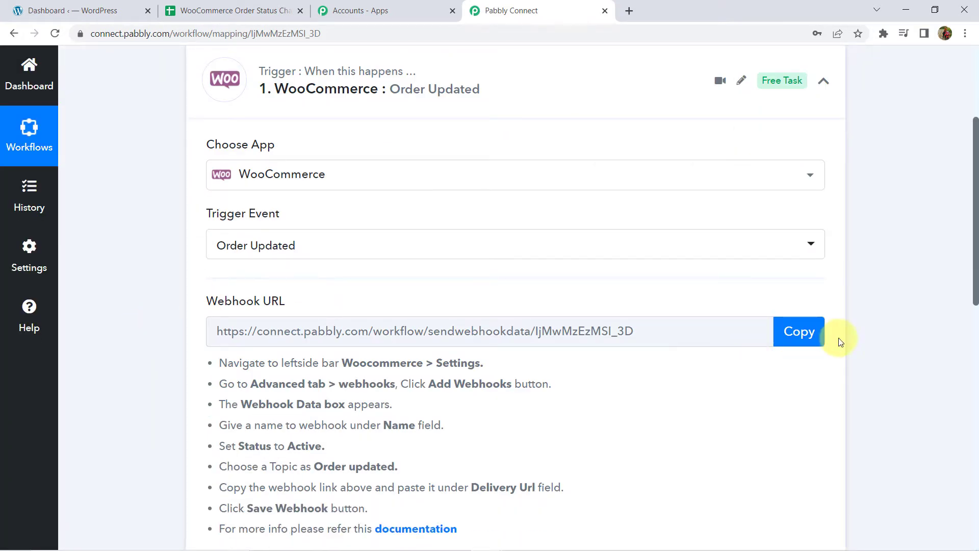
- Copy the trigger's webhook URL and switch to the WordPress dashboard
click(799, 331)
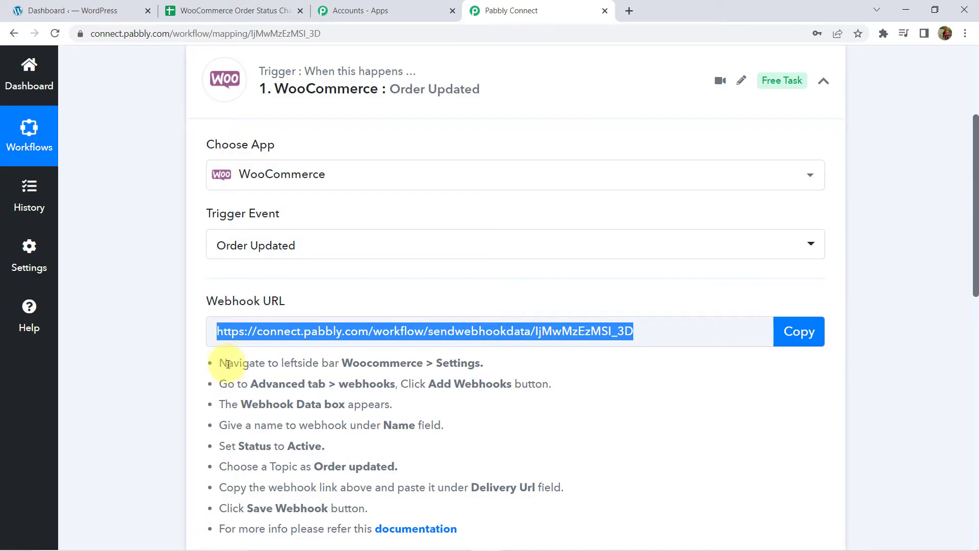
double_click(242, 369)
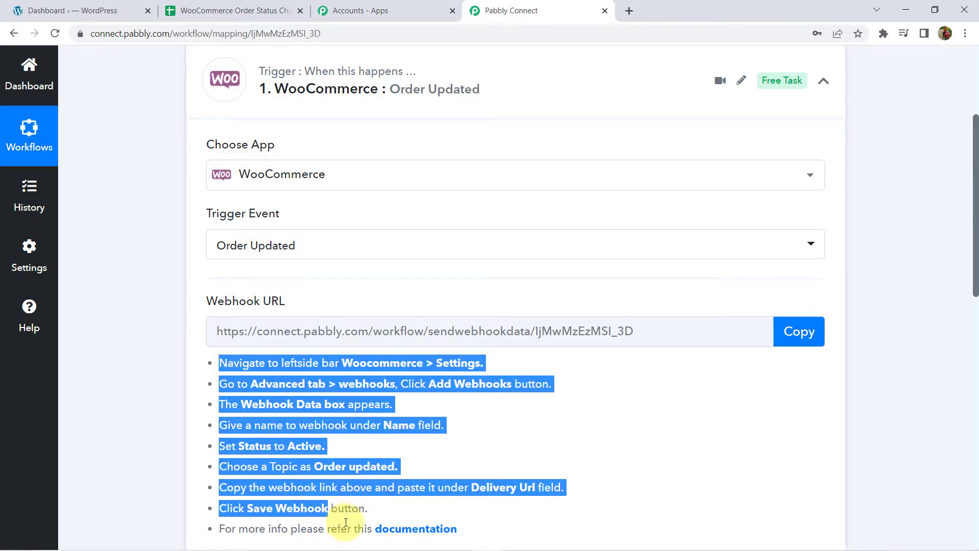
drag(242, 375, 341, 479)
click(341, 480)
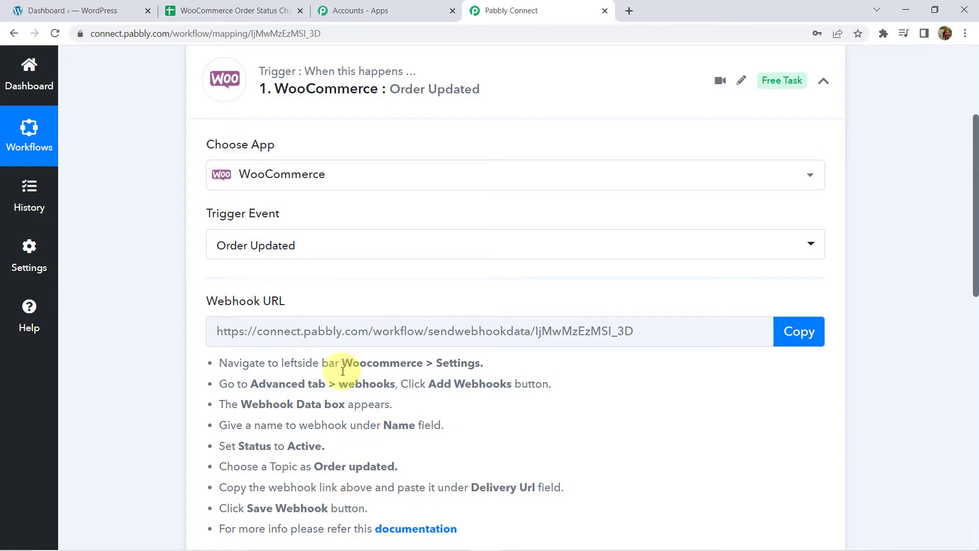
click(117, 6)
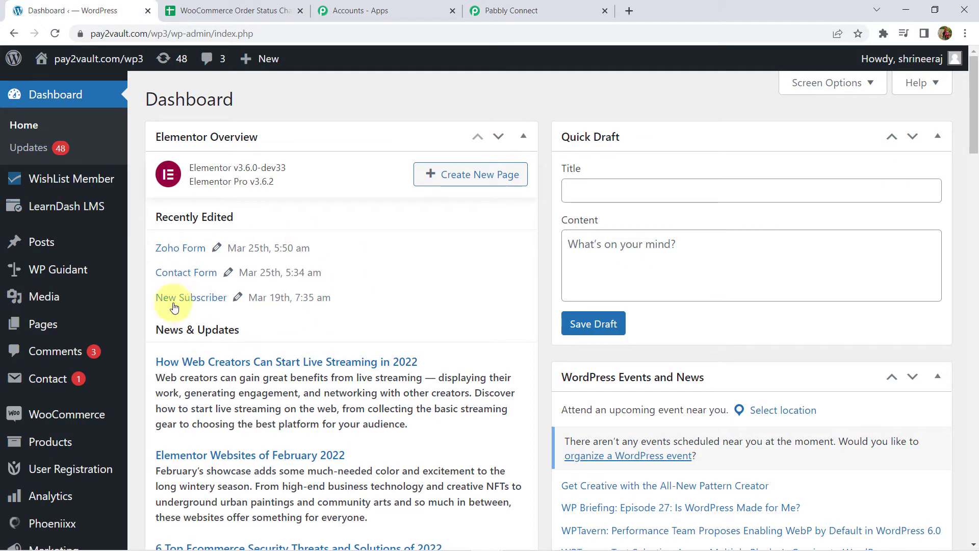
- Go to WooCommerce Settings > Advanced > Webhooks and add a new webhook
scroll(80, 345, down, 1)
mouse_move(66, 414)
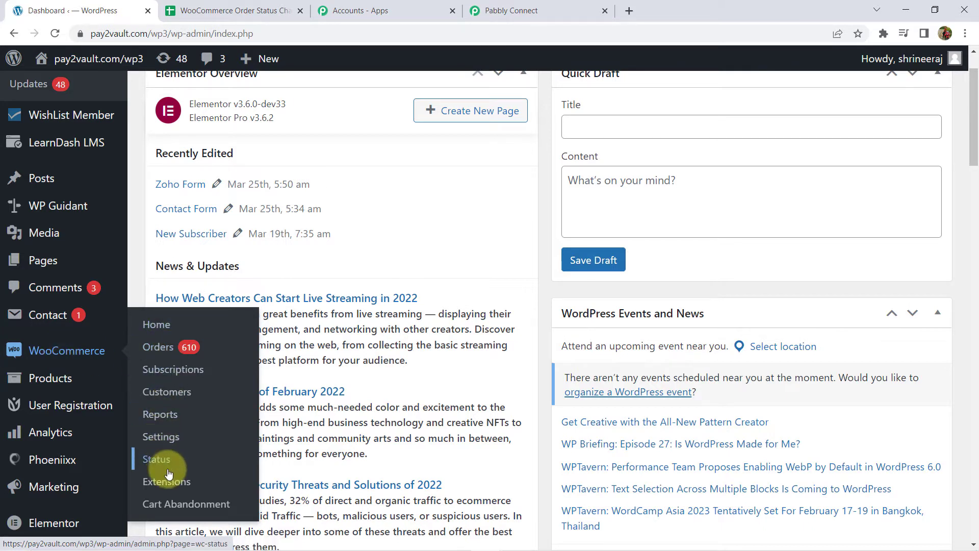
click(166, 439)
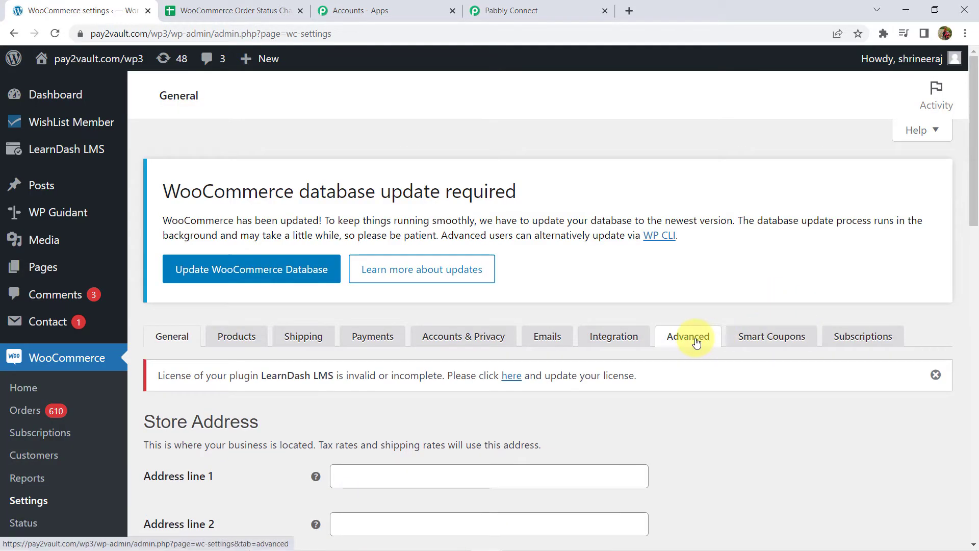
click(697, 343)
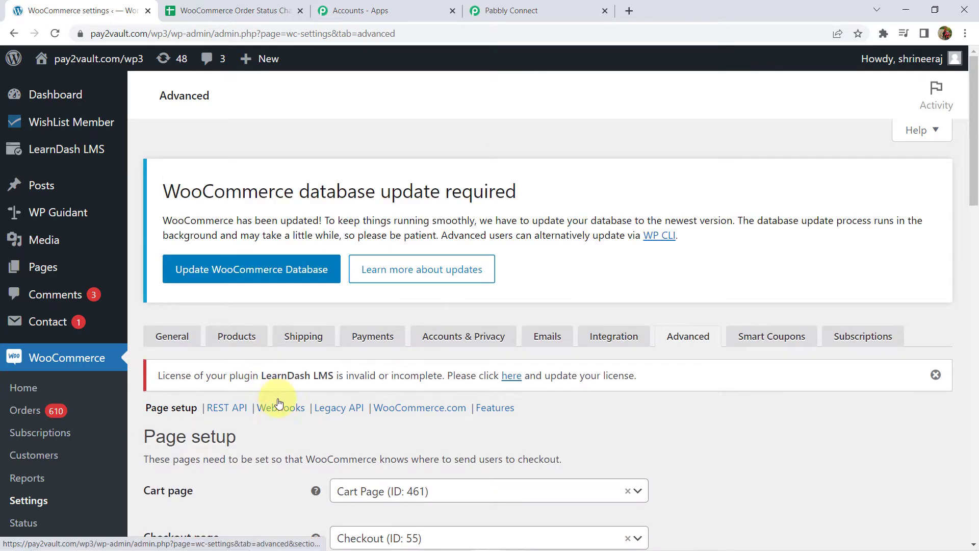
click(284, 409)
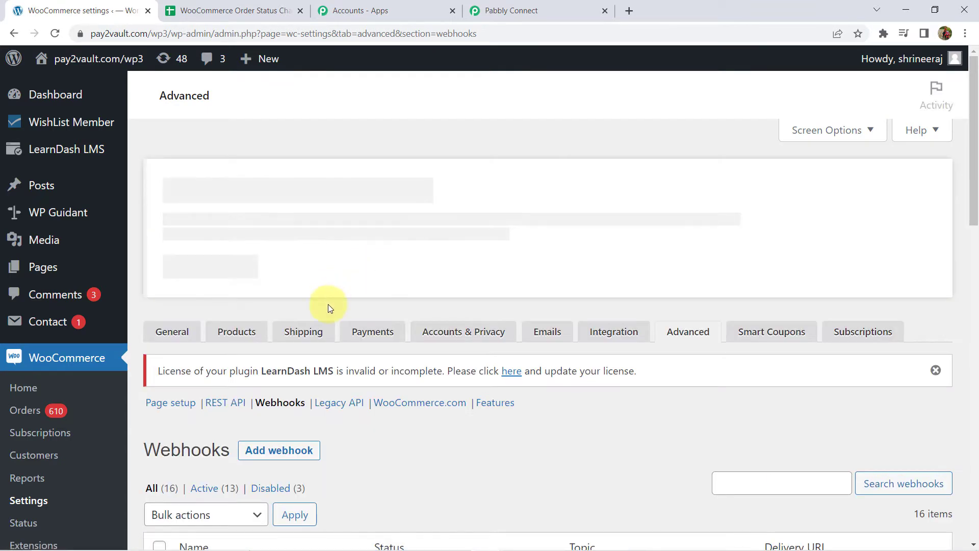
scroll(326, 301, down, 3)
click(295, 264)
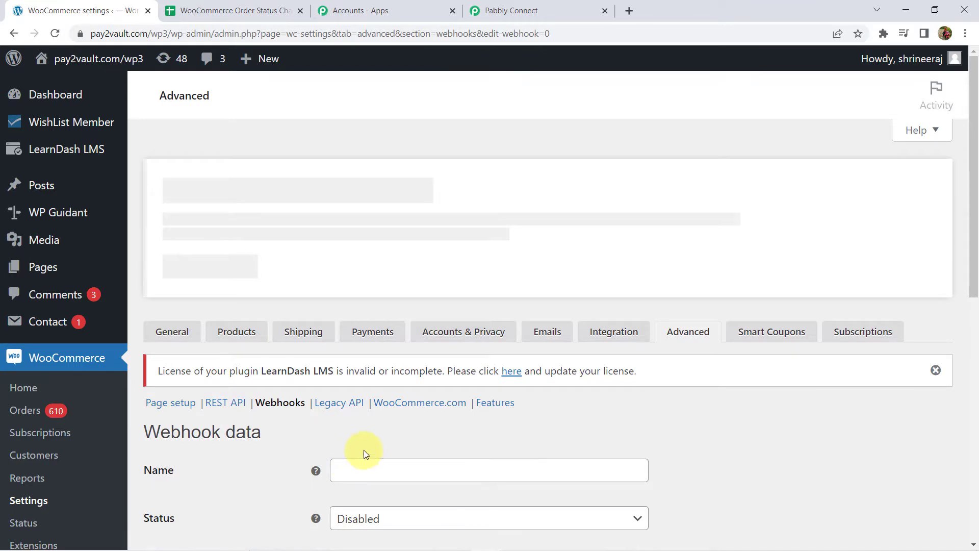
- Name the webhook 'WooCommerce Order Update', set it Active with topic Order updated
scroll(363, 449, down, 3)
click(369, 284)
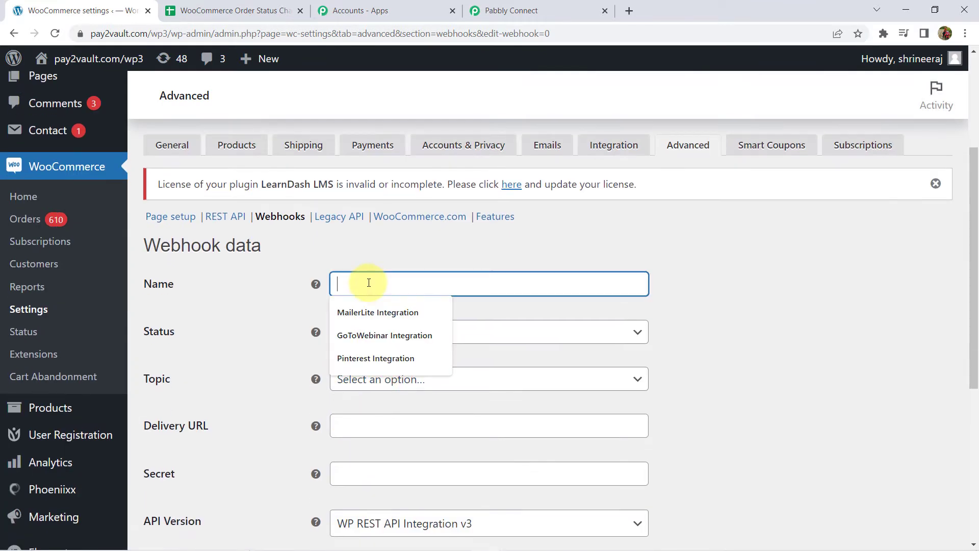
text(WooCommerce Order Update)
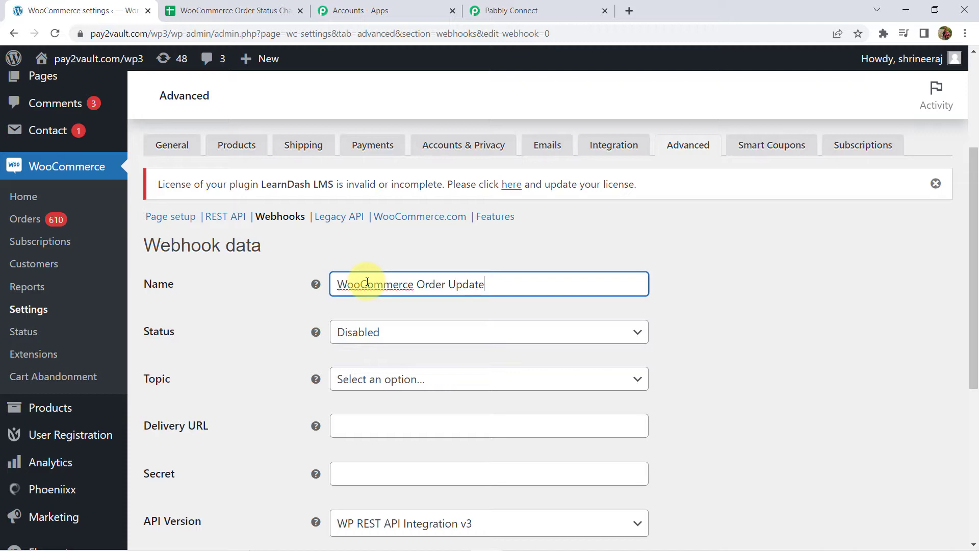
click(383, 338)
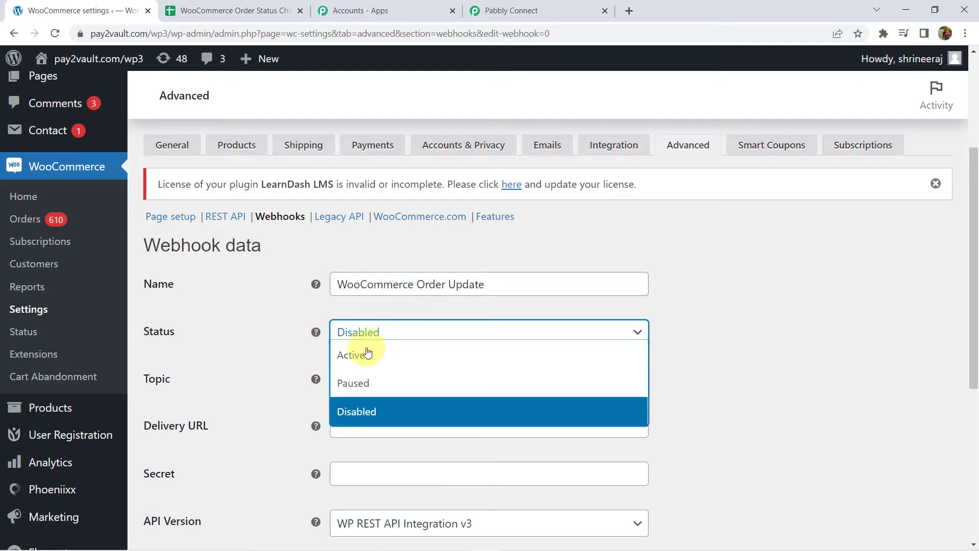
click(351, 357)
scroll(284, 348, down, 3)
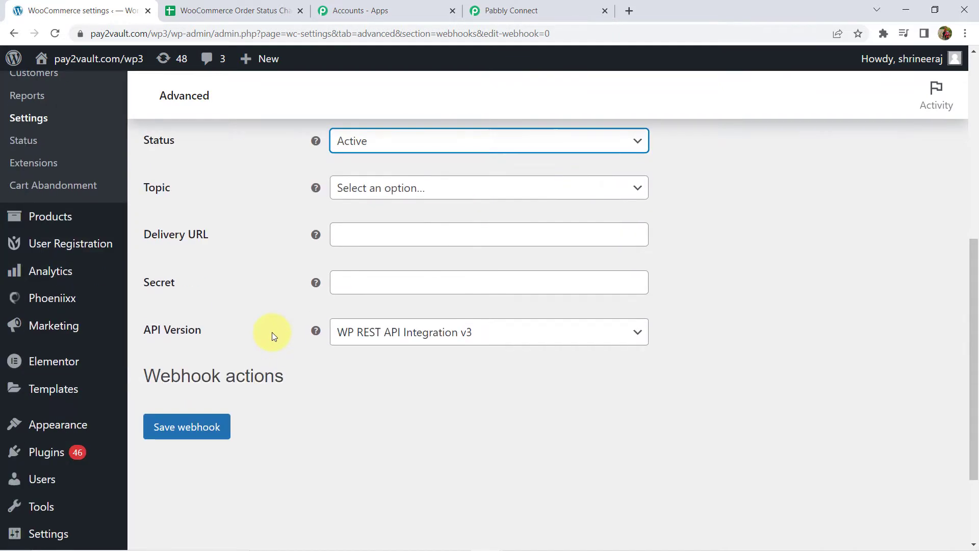
click(411, 188)
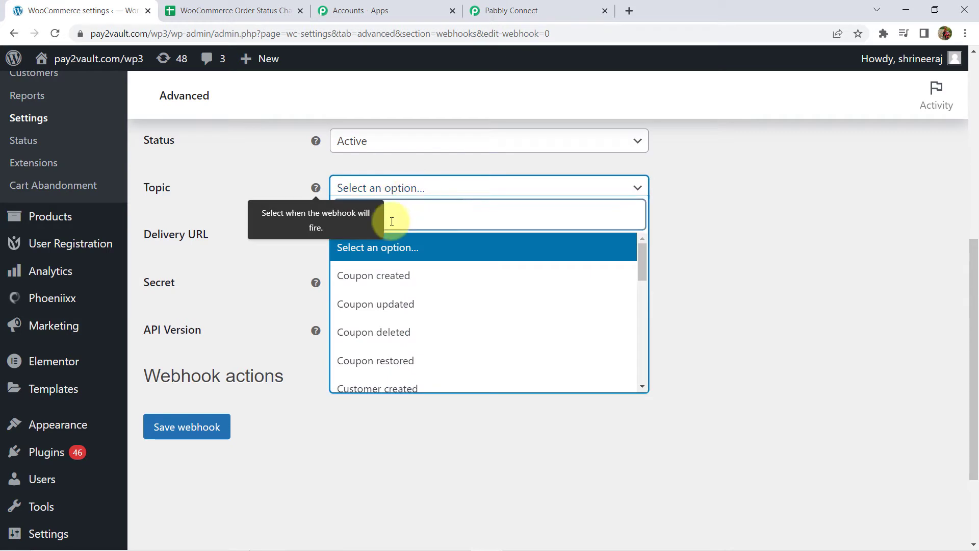
text(order)
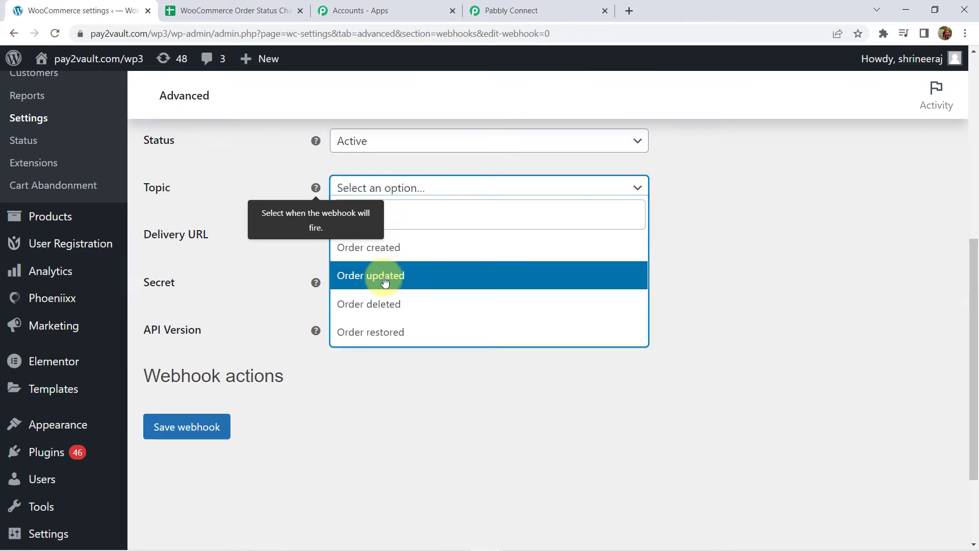
click(384, 280)
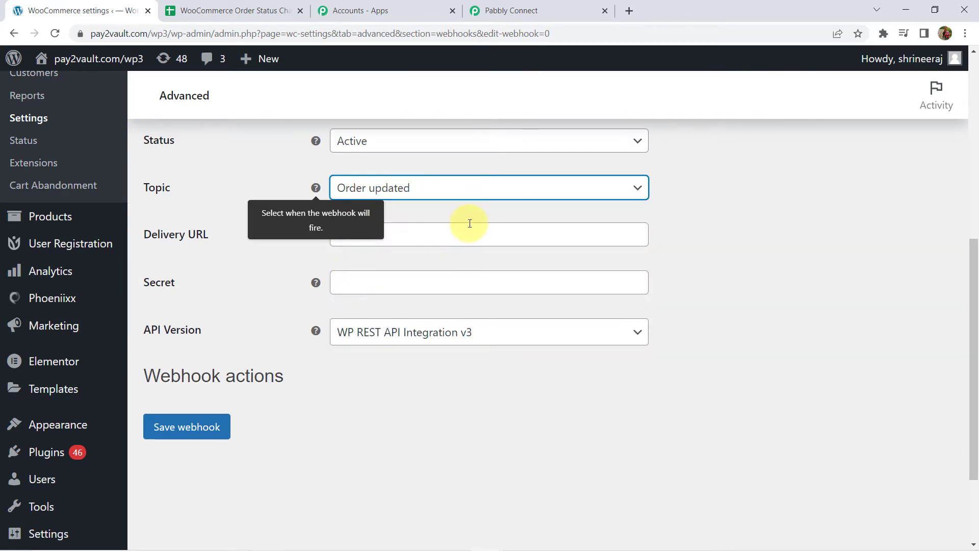
- Paste the Pabbly Connect webhook URL into the Delivery URL field
click(424, 234)
click(516, 15)
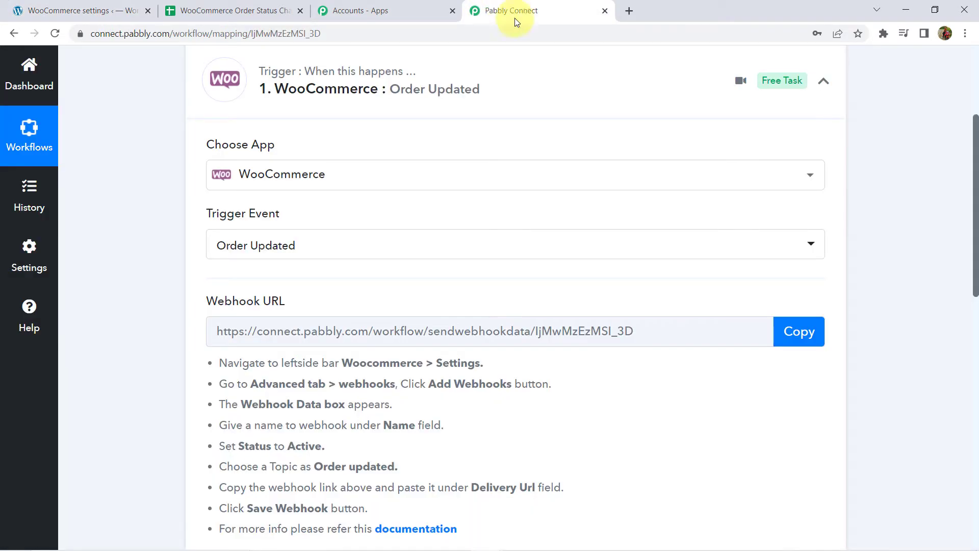
click(796, 331)
click(76, 10)
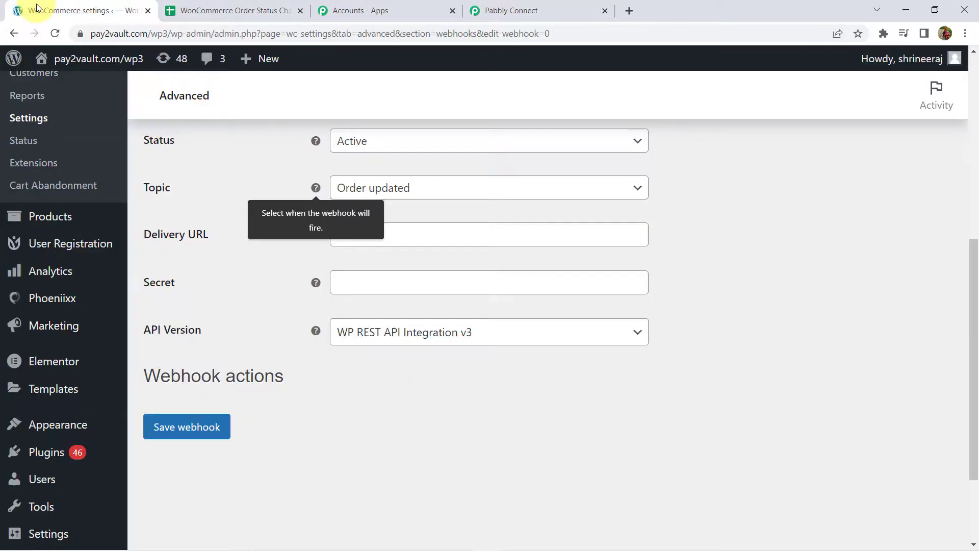
click(491, 232)
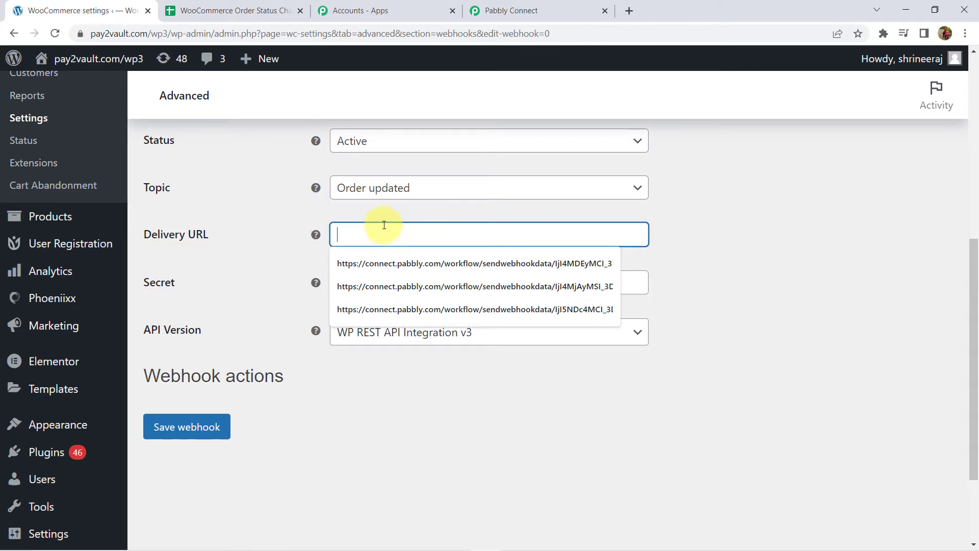
key(ctrl+v)
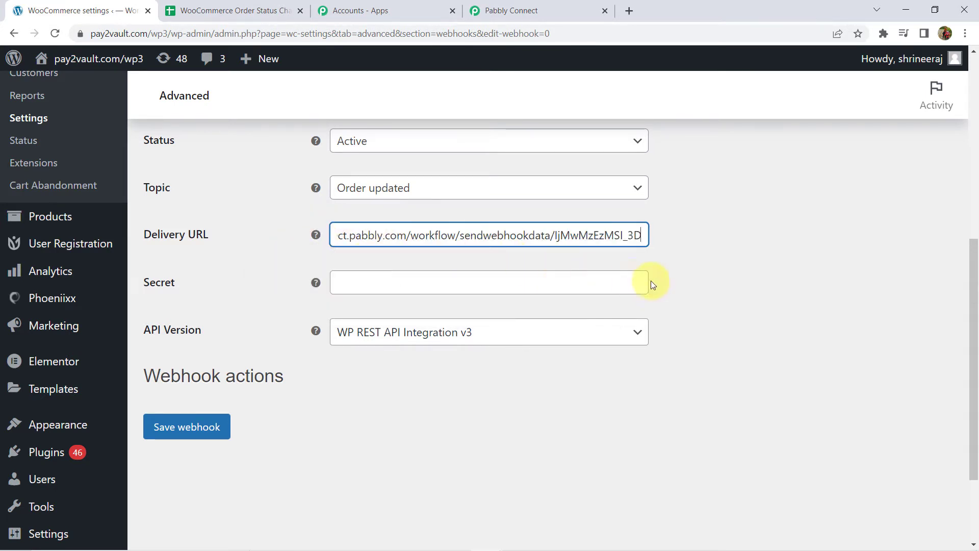
scroll(287, 299, down, 1)
- Save the WooCommerce webhook and re-capture the webhook response in Pabbly Connect
click(188, 362)
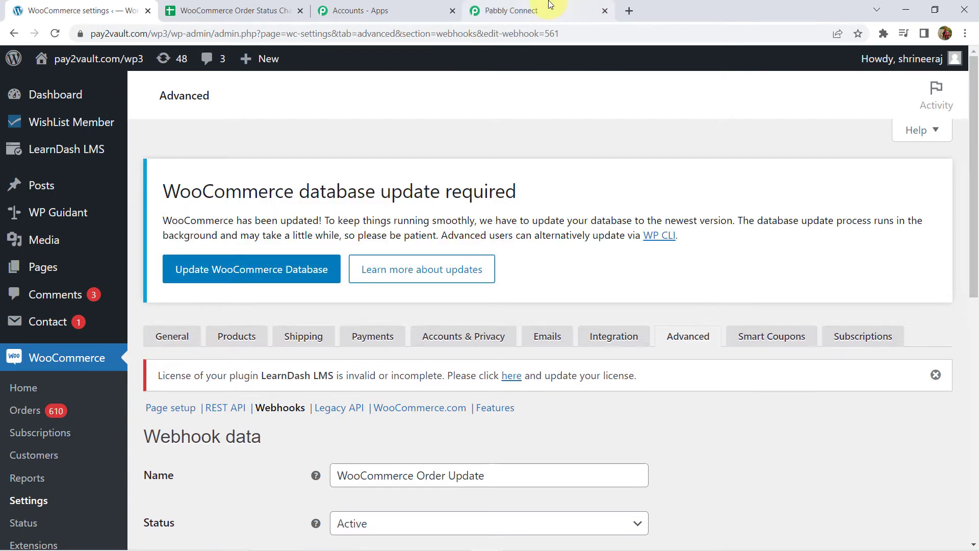
click(592, 9)
scroll(457, 364, down, 6)
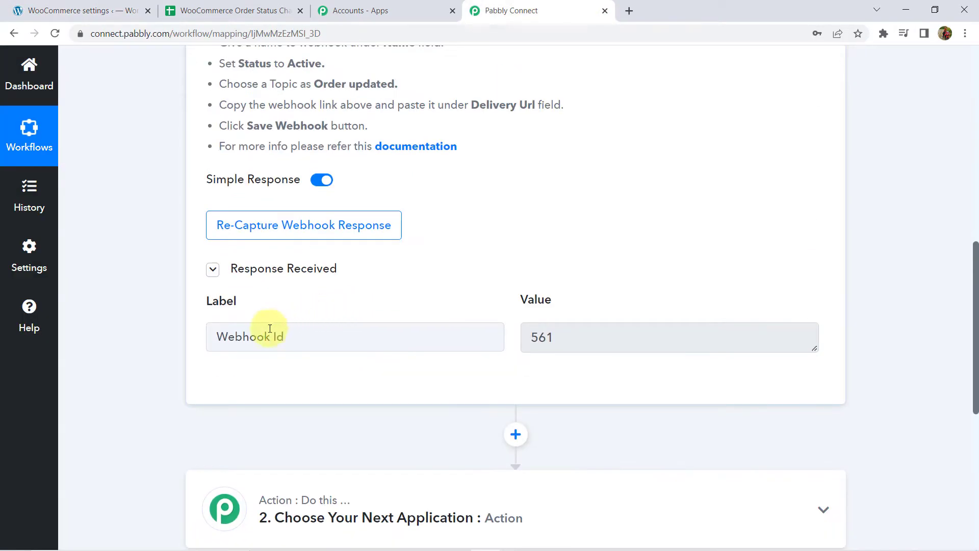
click(345, 223)
click(428, 397)
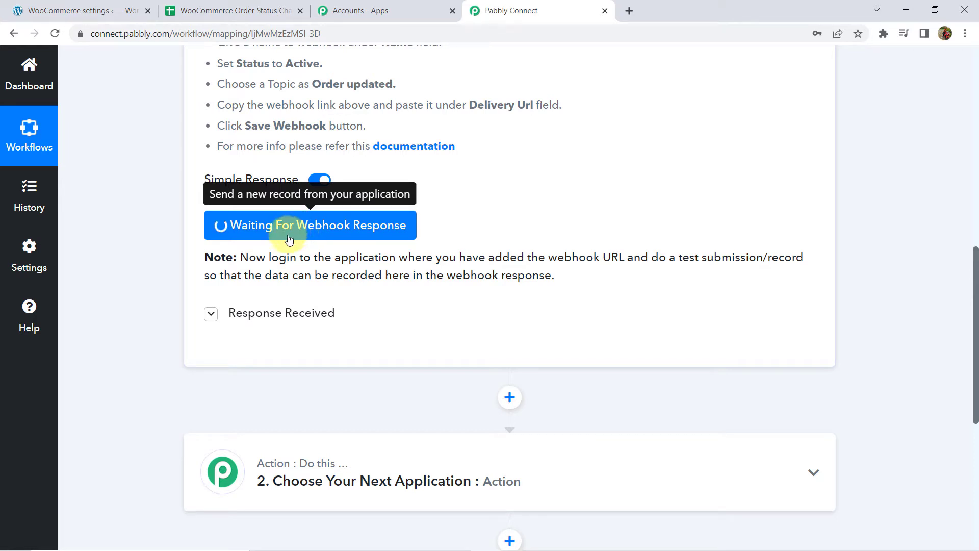
click(31, 10)
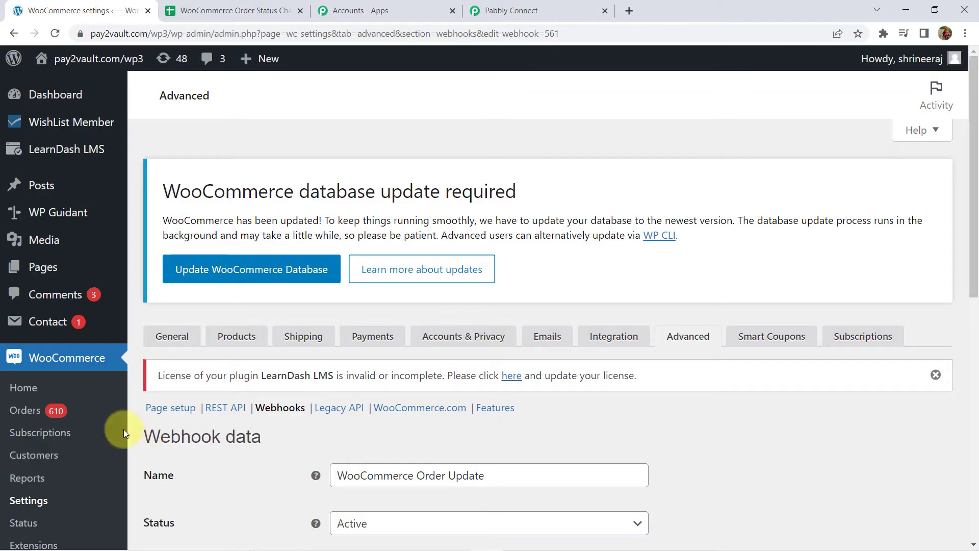
- Open WooCommerce Orders and scroll to the oldest orders at the bottom
click(29, 414)
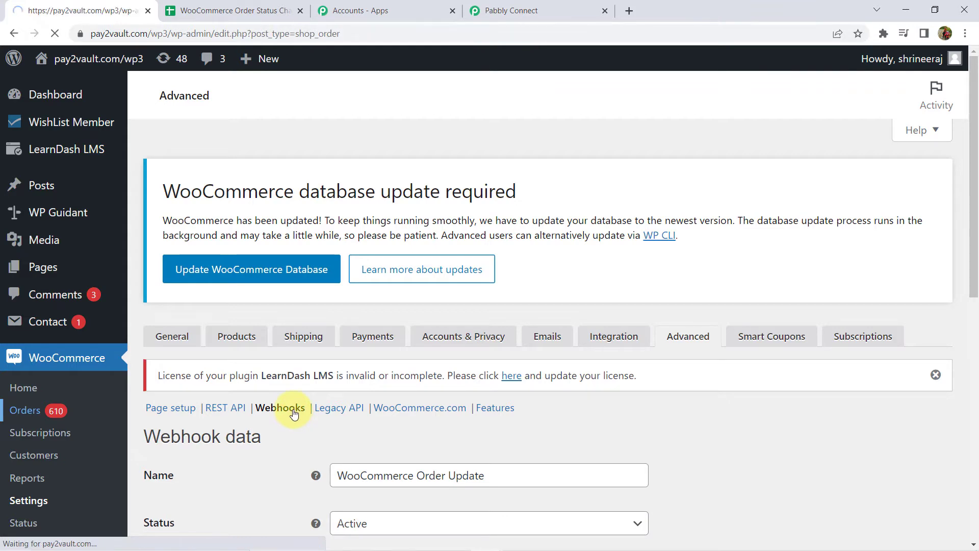
scroll(292, 400, down, 2)
scroll(251, 376, down, 4)
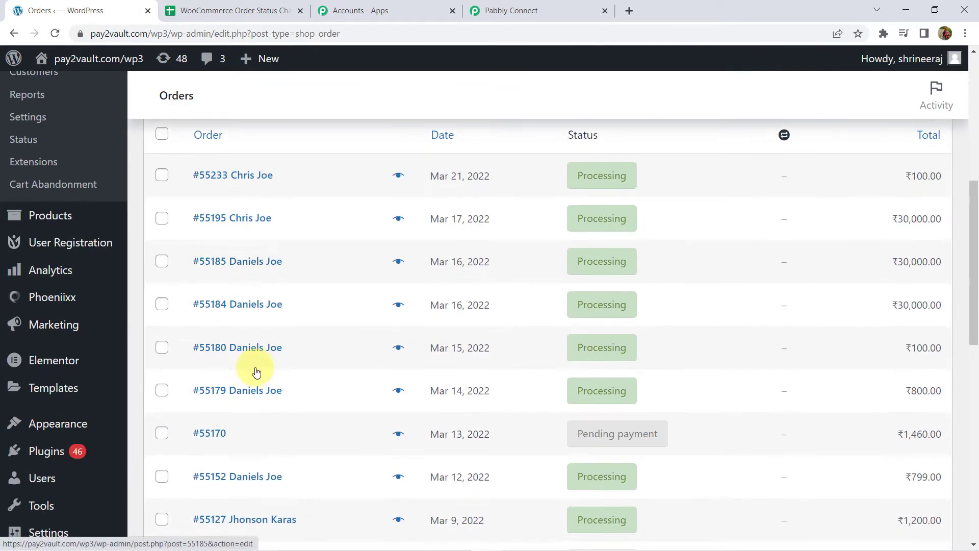
scroll(255, 368, down, 5)
scroll(255, 364, down, 5)
scroll(239, 352, down, 2)
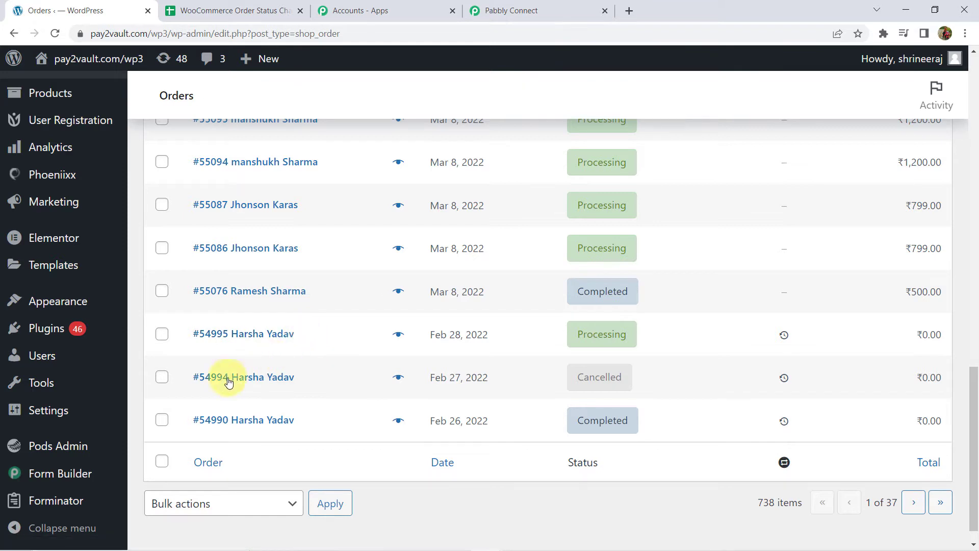
- Fill D2, E2 and F2 from row 3's values using the fill handle
click(212, 7)
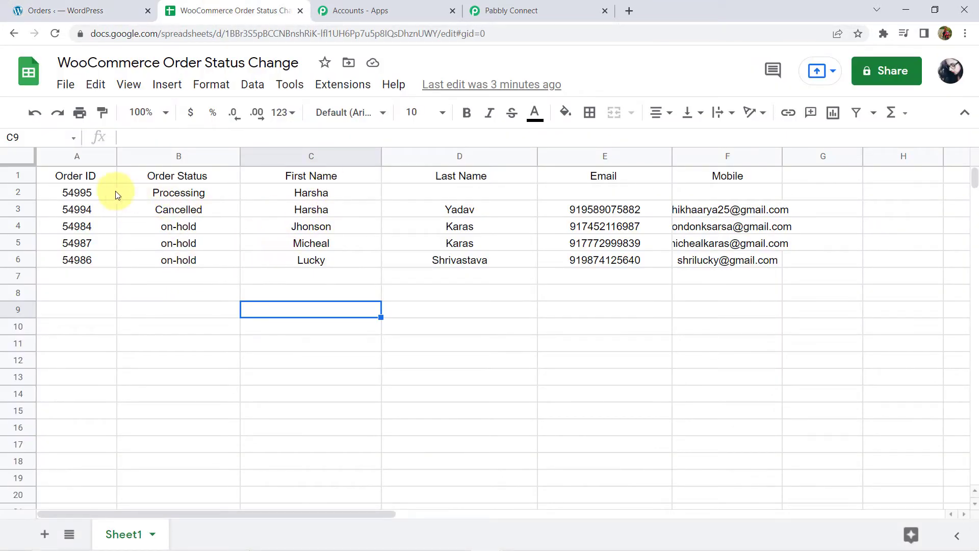
click(71, 195)
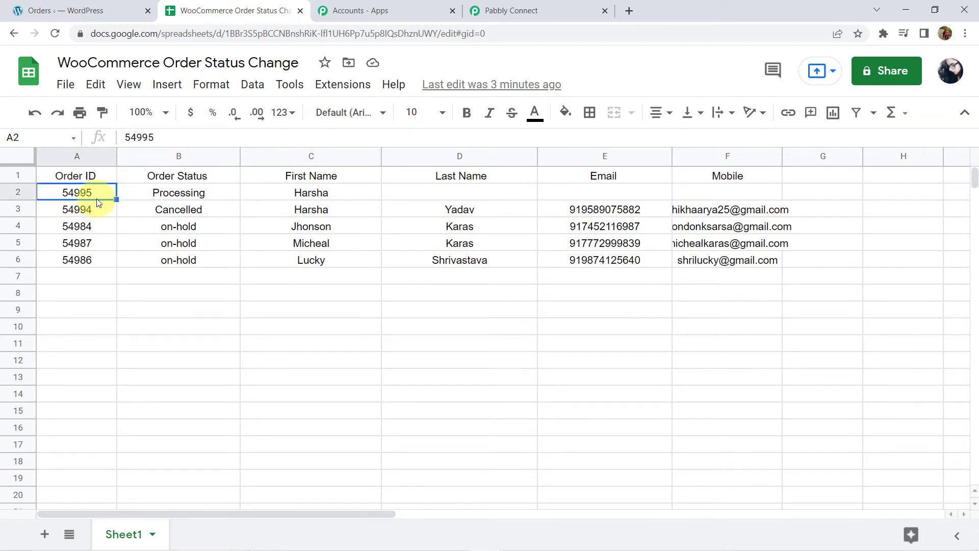
click(472, 212)
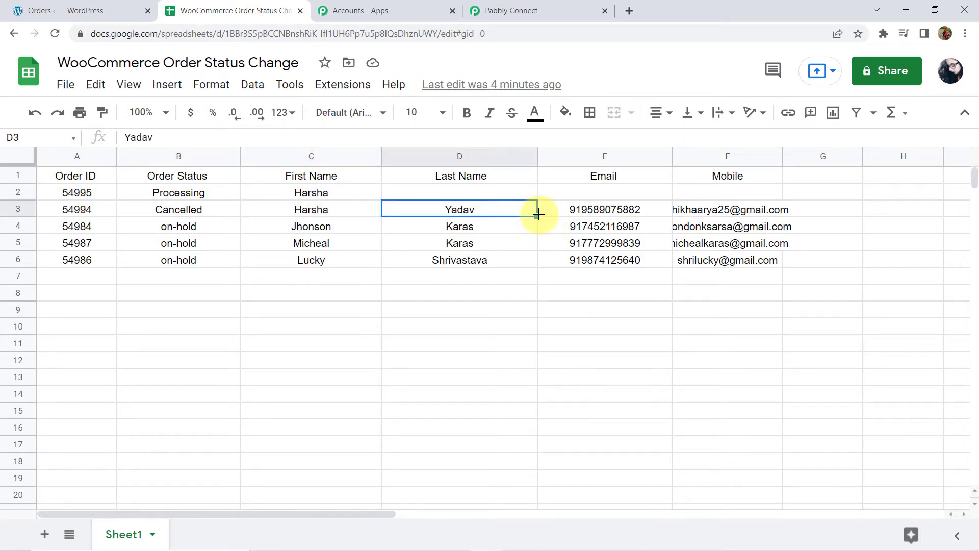
drag(537, 197, 537, 193)
click(628, 210)
drag(671, 216, 663, 194)
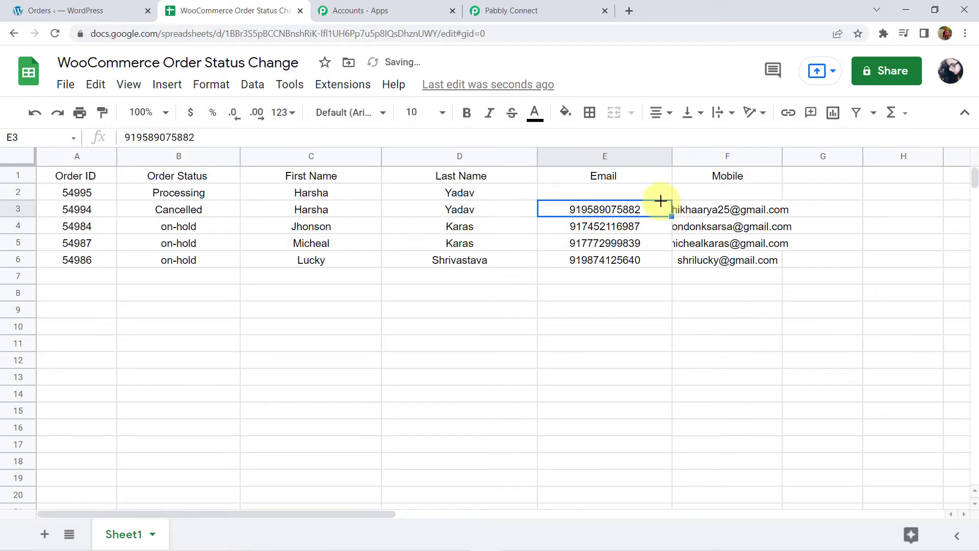
click(776, 208)
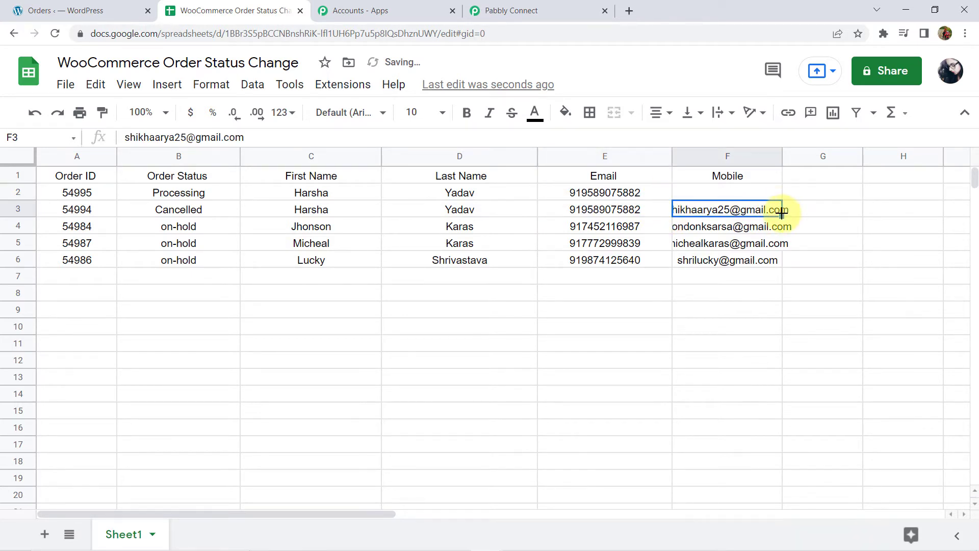
drag(781, 217, 776, 195)
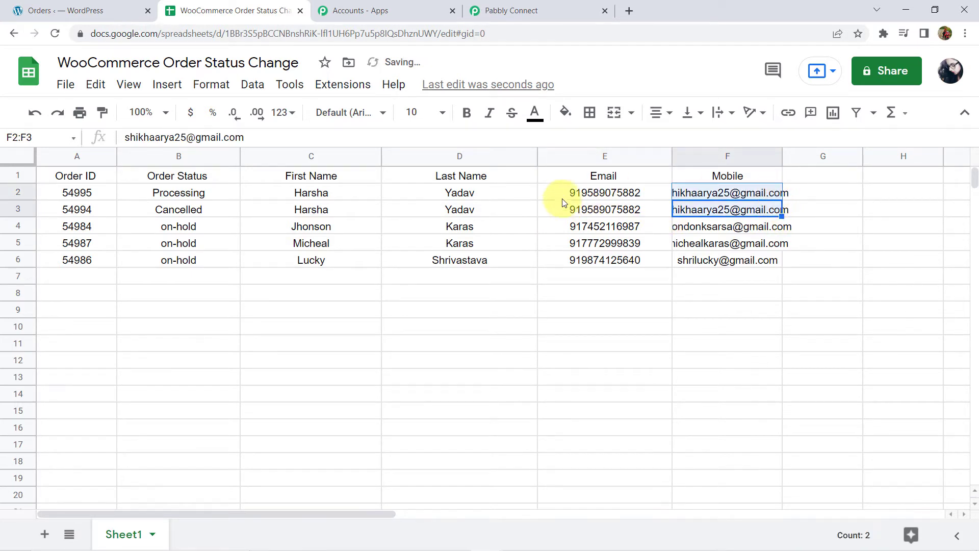
- Park the phone numbers below the table and move the emails under Email
drag(593, 191, 600, 258)
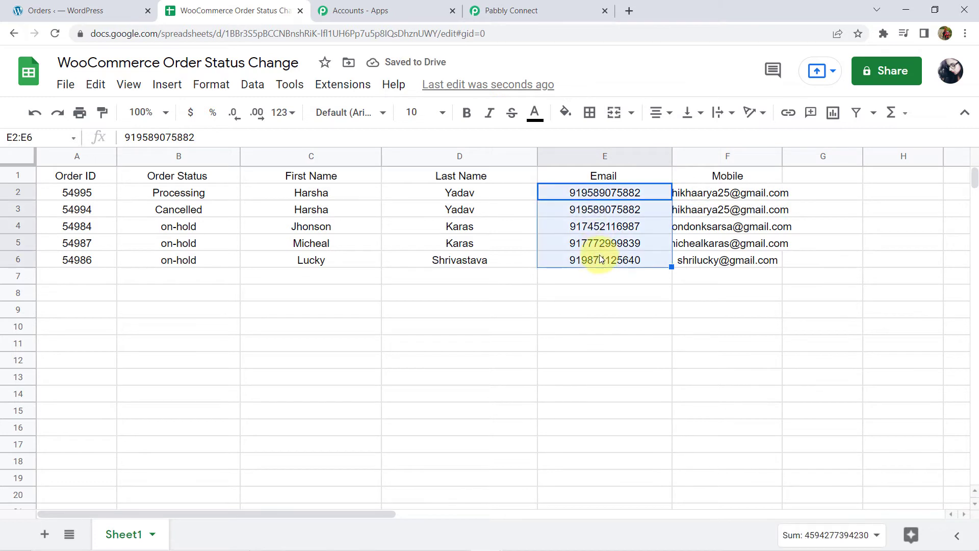
key(ctrl+c)
click(606, 310)
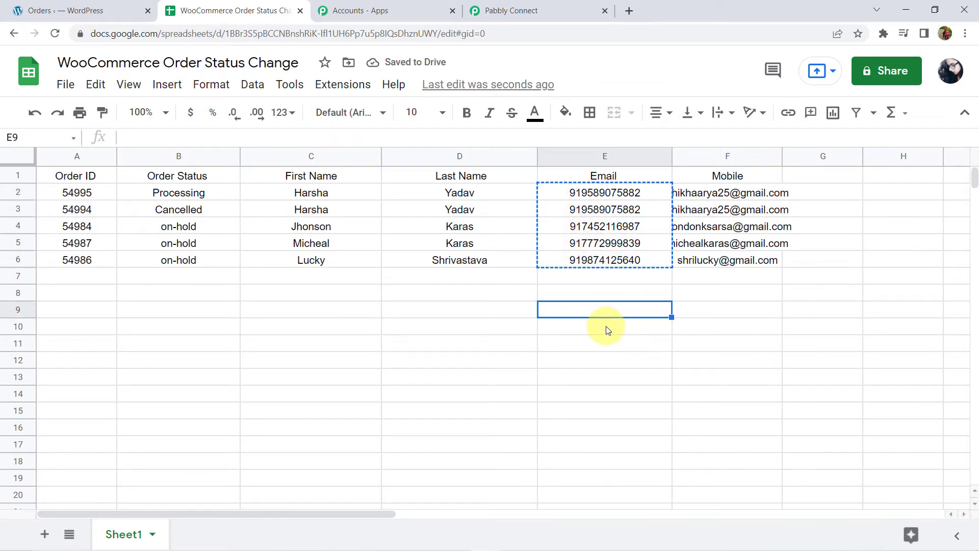
key(ctrl+v)
drag(717, 192, 719, 263)
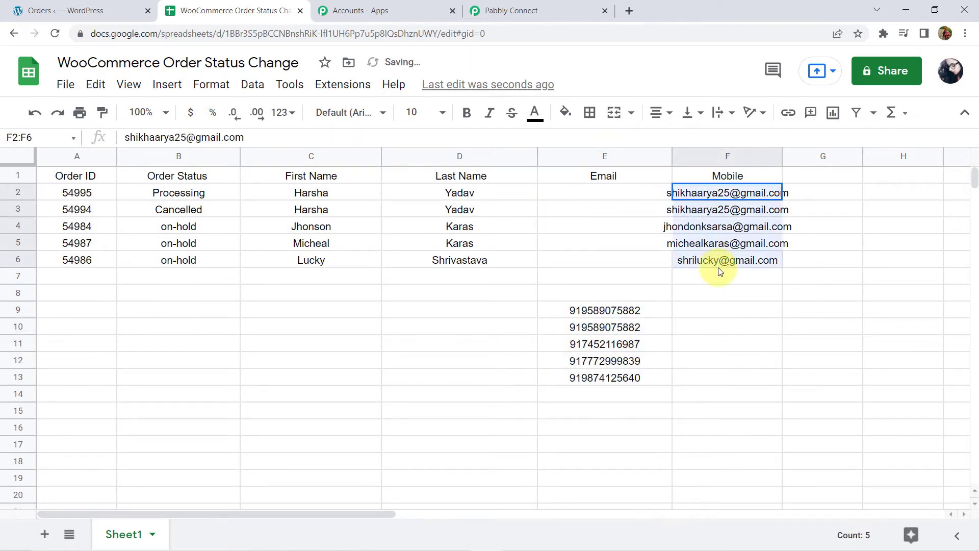
key(ctrl+x)
click(612, 193)
key(ctrl+v)
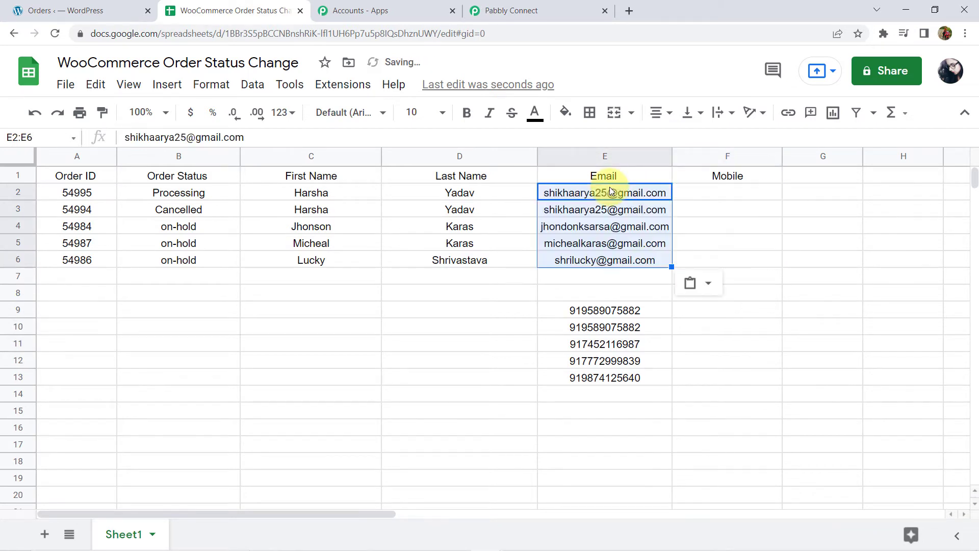
- Move the parked phone numbers into the Mobile column starting at F2
drag(622, 308, 620, 378)
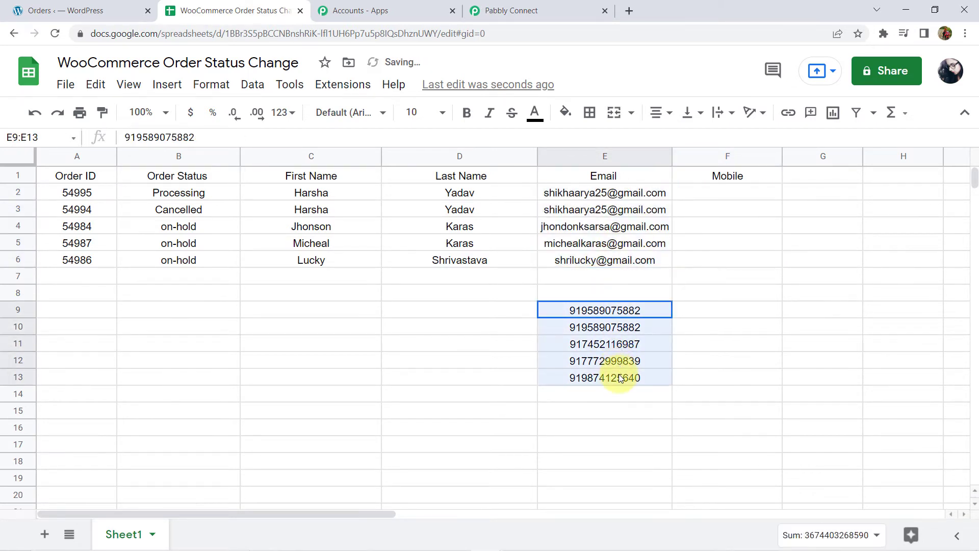
key(ctrl+x)
click(714, 193)
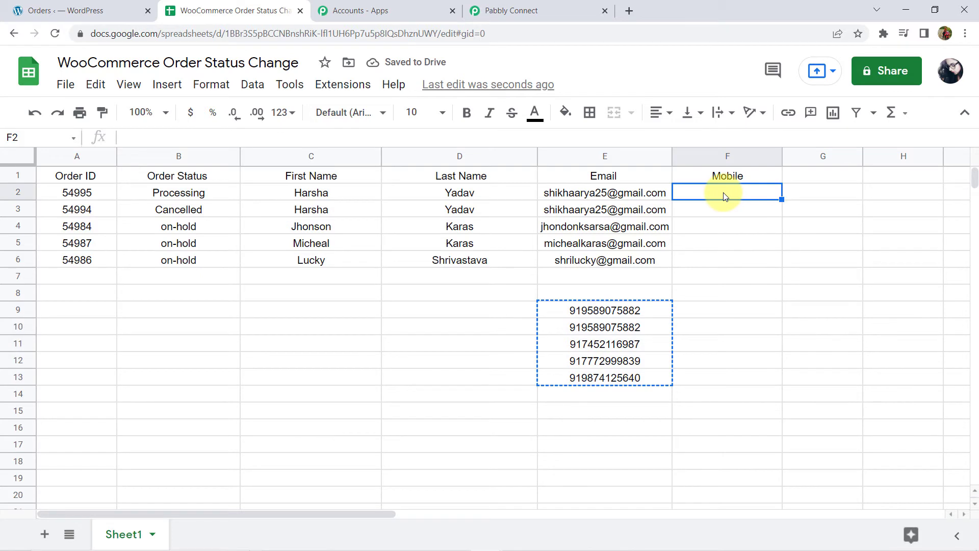
key(ctrl+v)
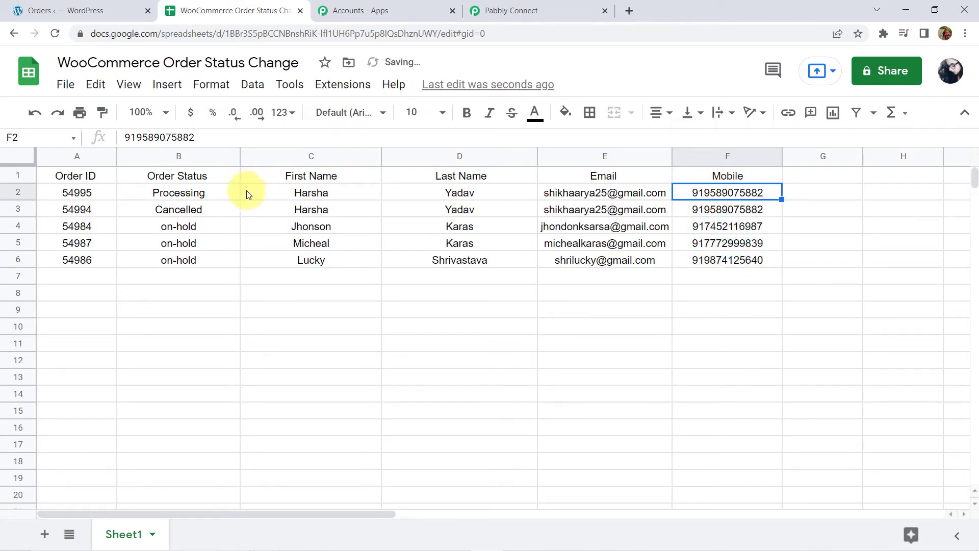
click(178, 191)
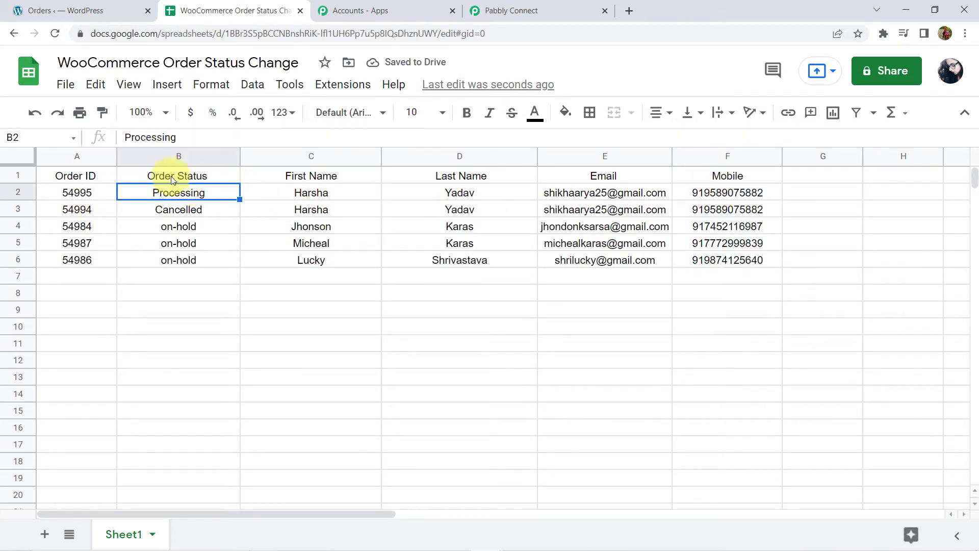
click(76, 11)
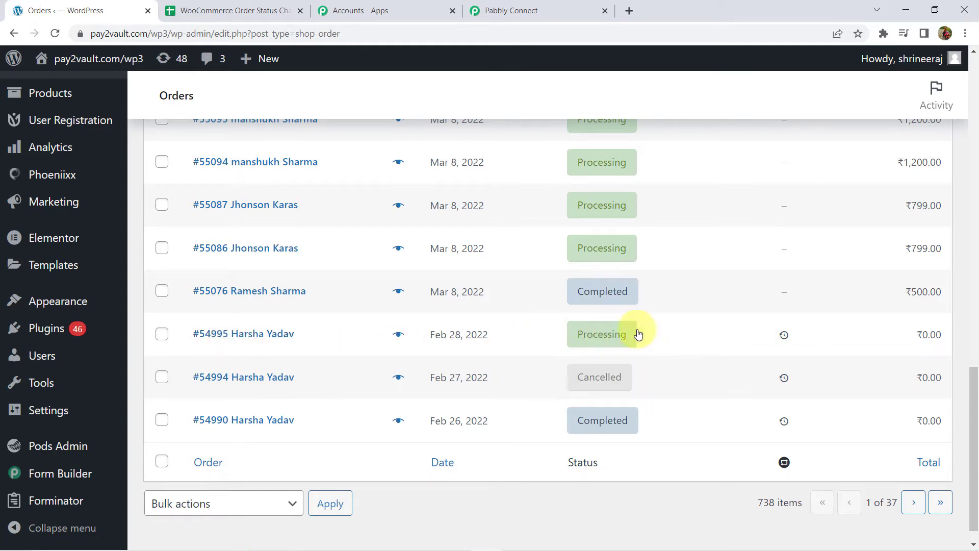
- Compare the spreadsheet's order IDs in column A with the WooCommerce orders list
click(194, 10)
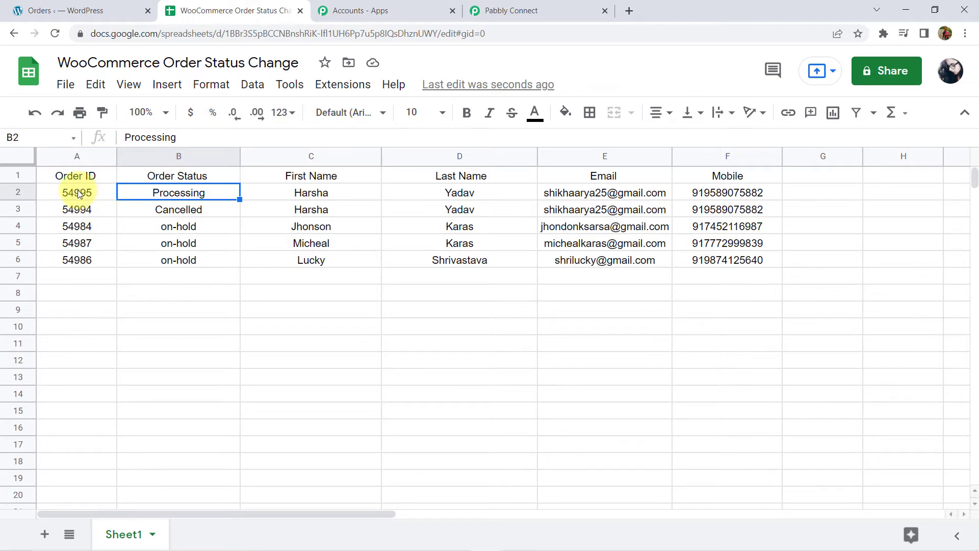
drag(77, 193, 78, 243)
click(82, 226)
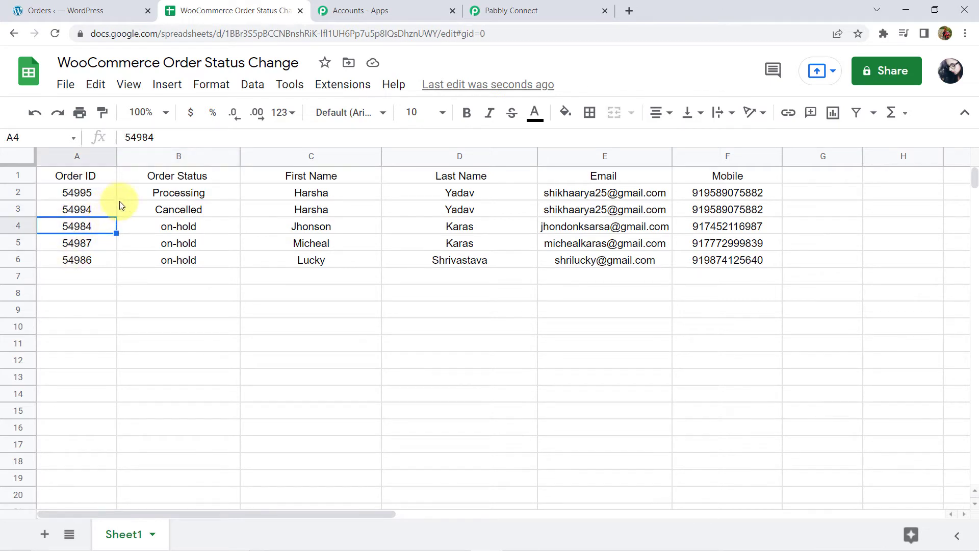
click(77, 193)
click(191, 197)
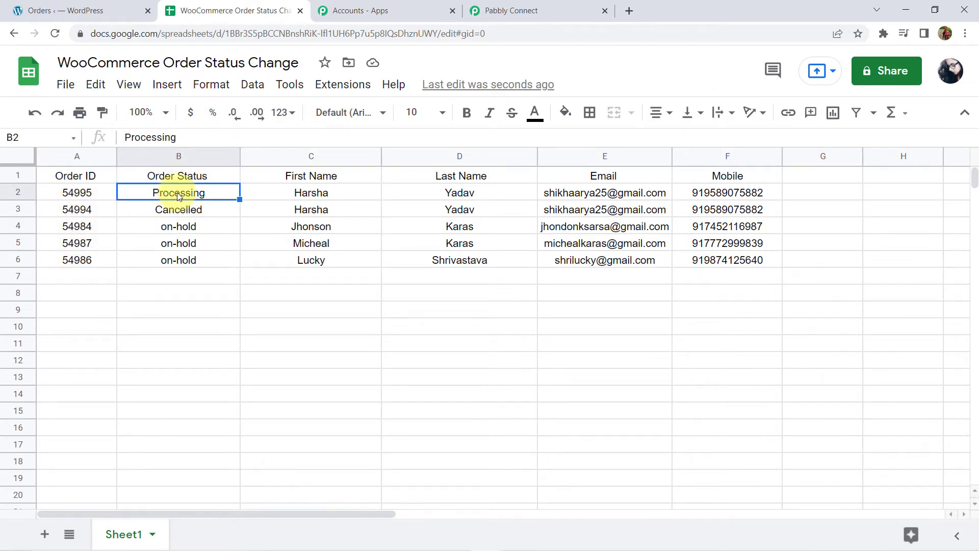
click(117, 11)
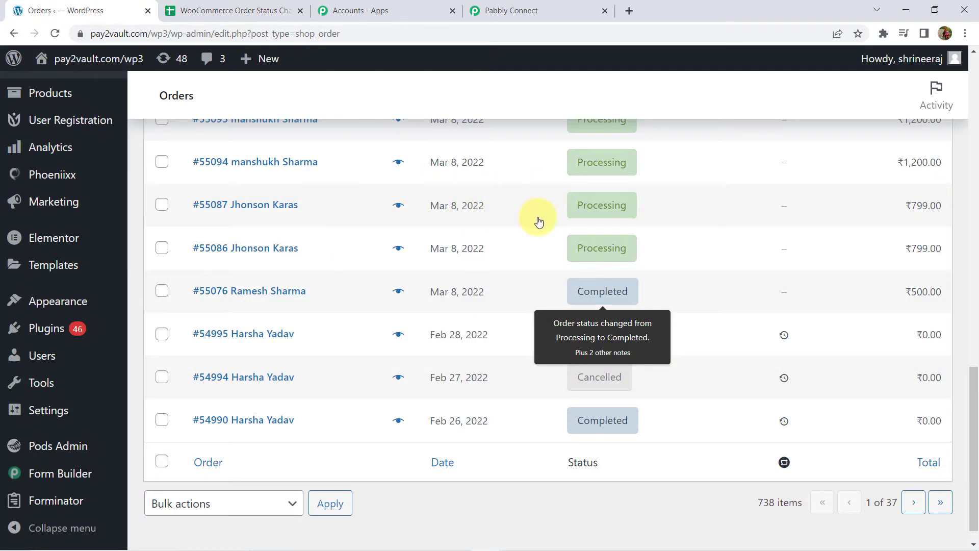
click(234, 11)
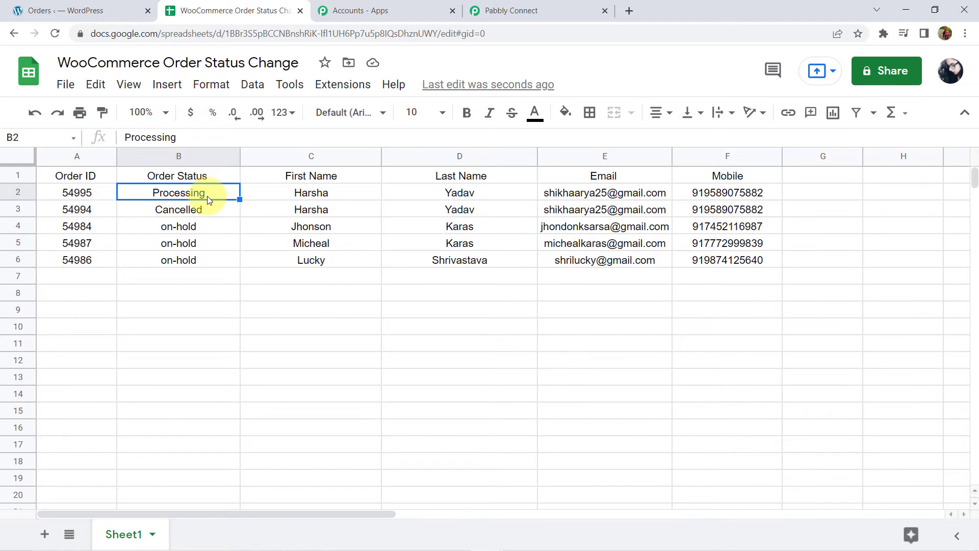
- Confirm Pabbly still awaits a webhook and compare order statuses with the spreadsheet
click(557, 7)
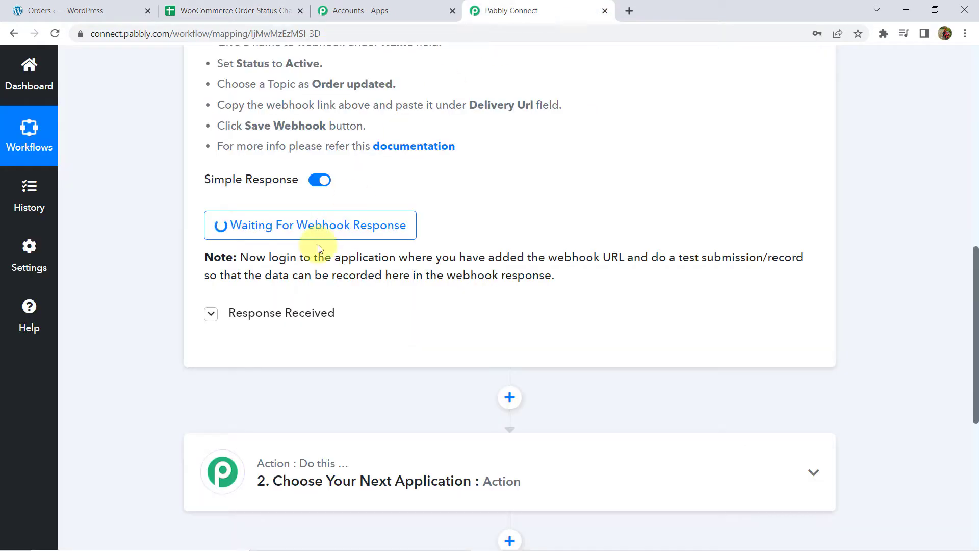
click(88, 10)
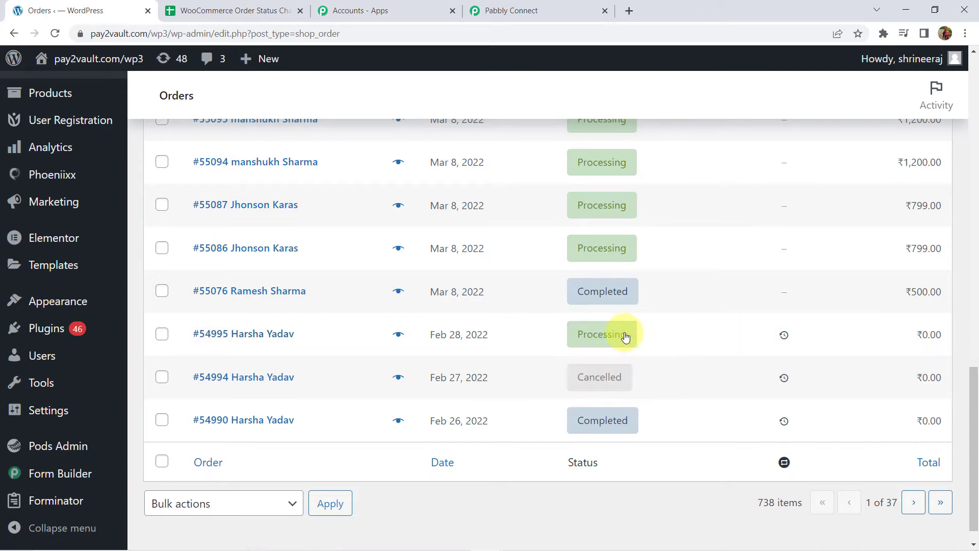
mouse_move(602, 335)
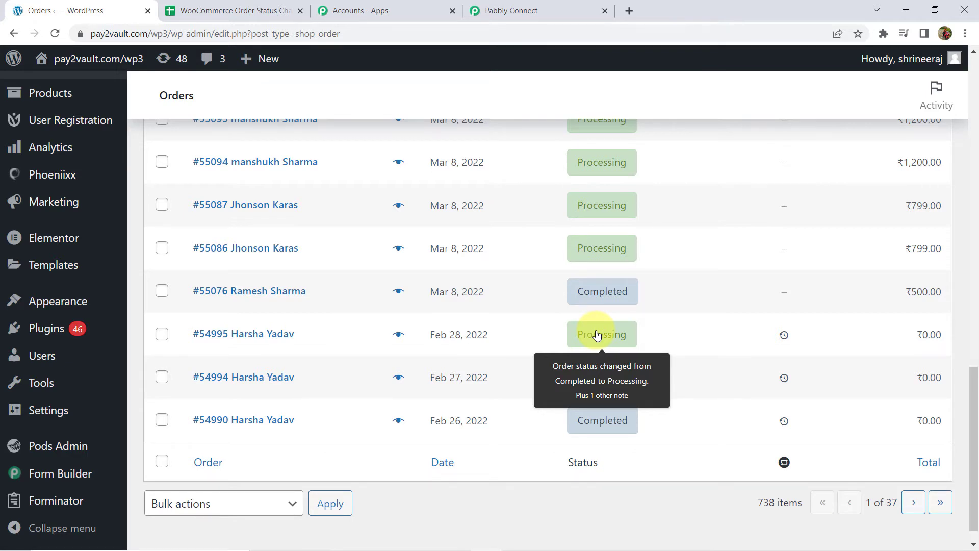
click(224, 10)
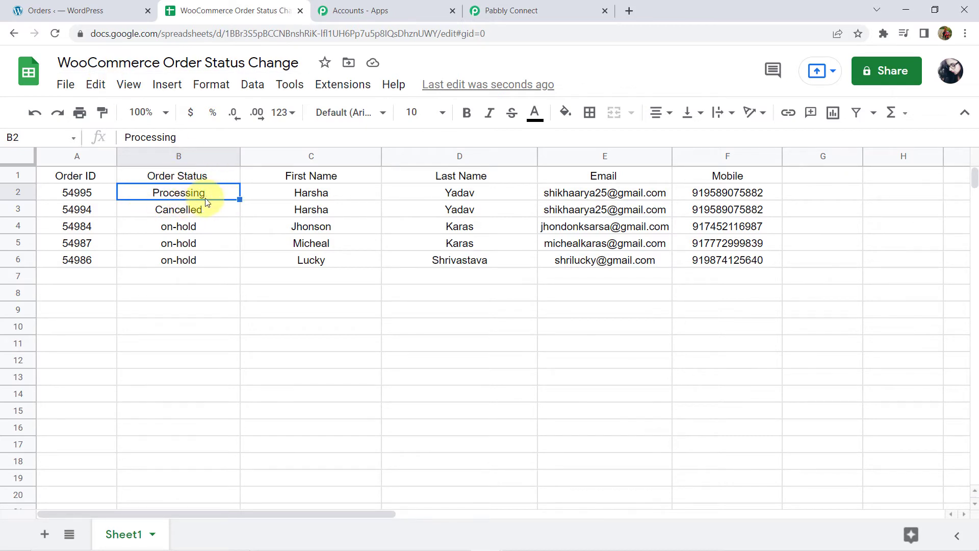
click(79, 10)
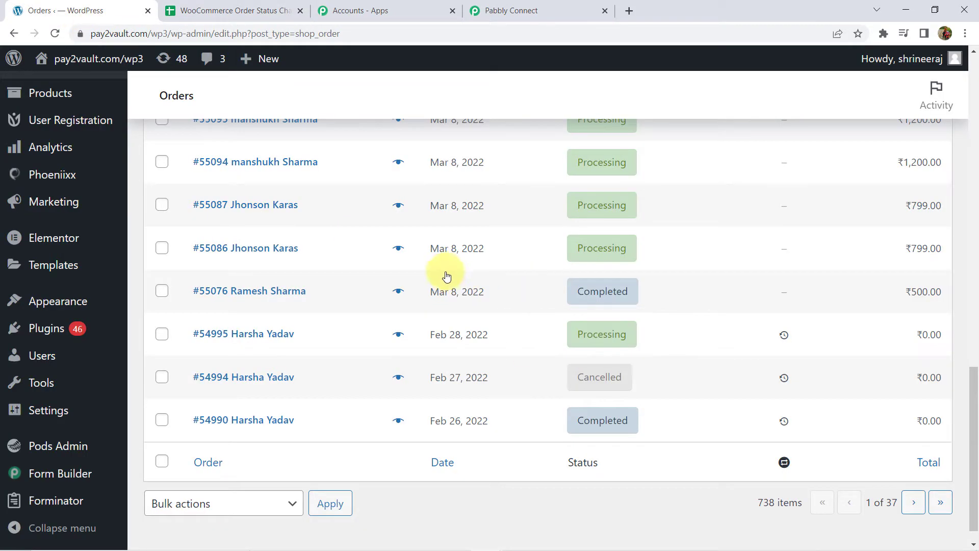
click(515, 8)
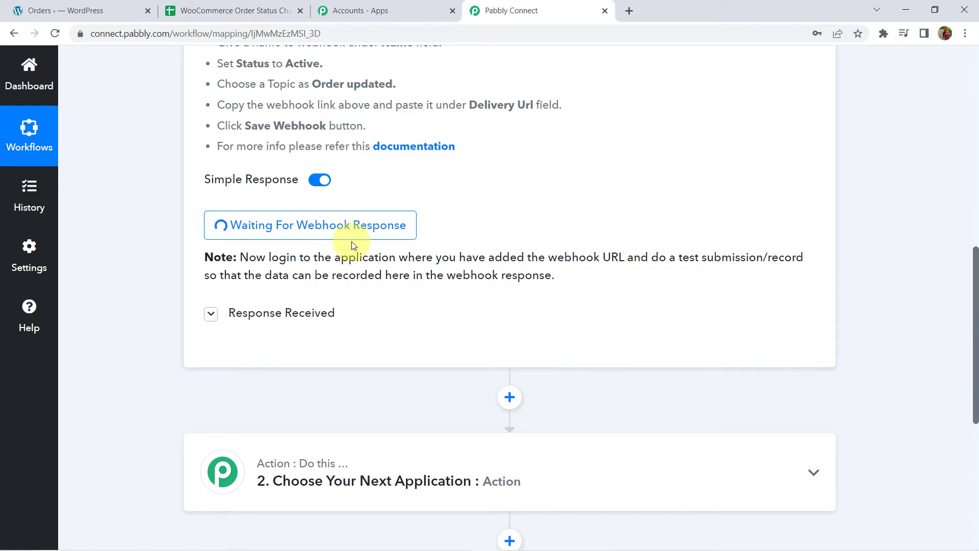
click(71, 11)
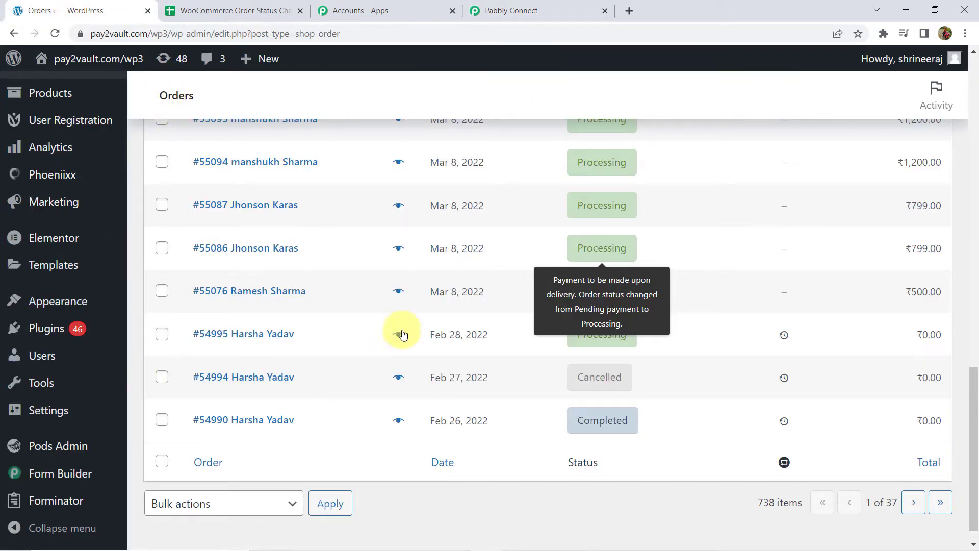
- Tick the Feb 28, 2022 order and bulk-change its status to On hold
click(162, 334)
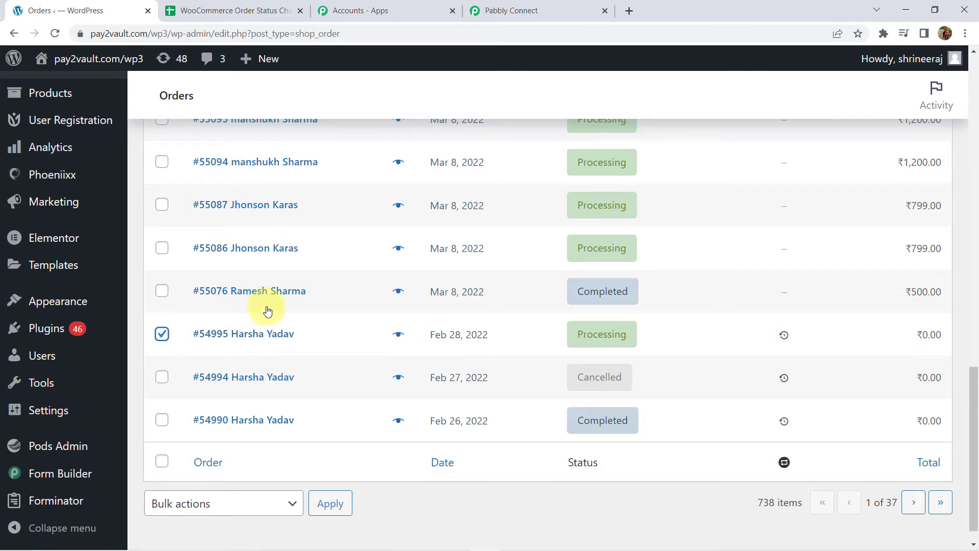
scroll(266, 306, up, 10)
scroll(267, 306, up, 10)
scroll(265, 305, down, 2)
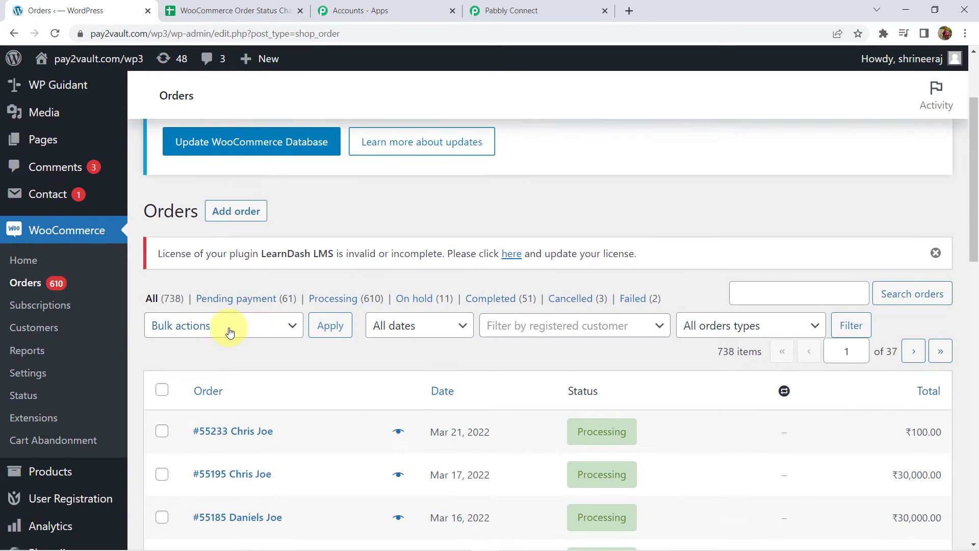
click(229, 326)
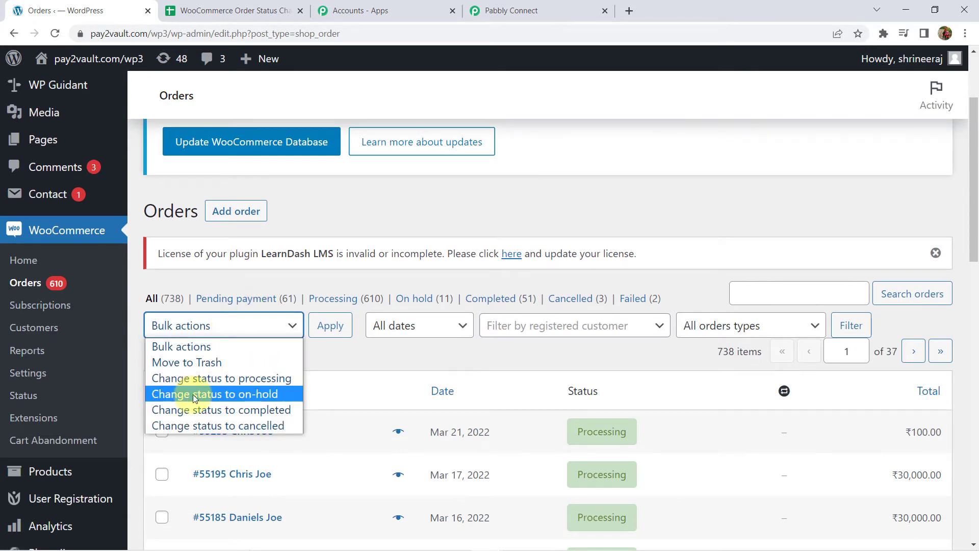
click(245, 398)
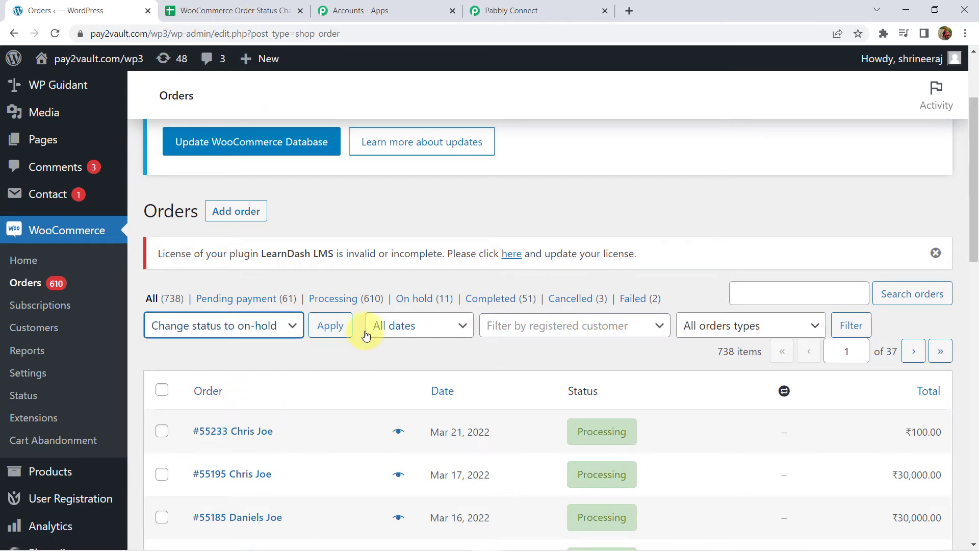
click(330, 326)
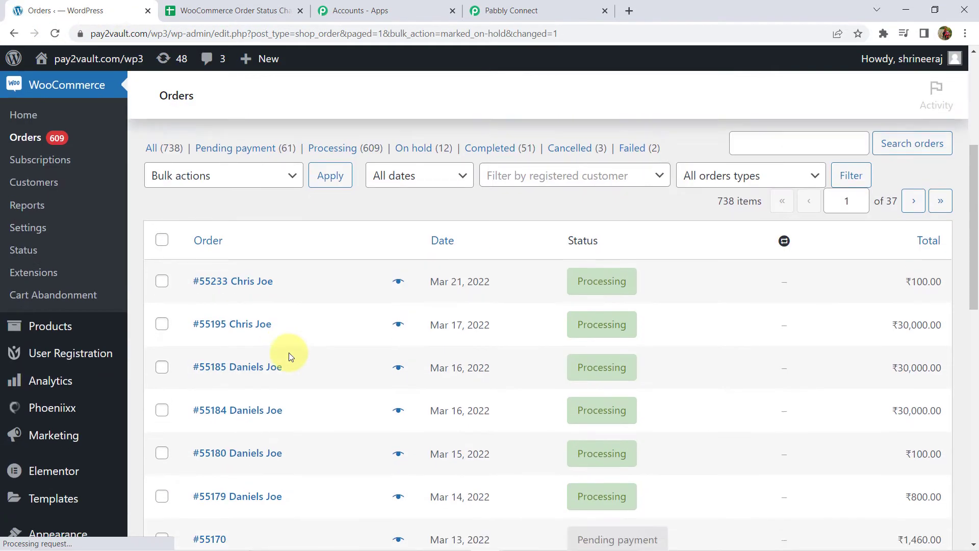
scroll(288, 353, down, 10)
scroll(286, 354, down, 3)
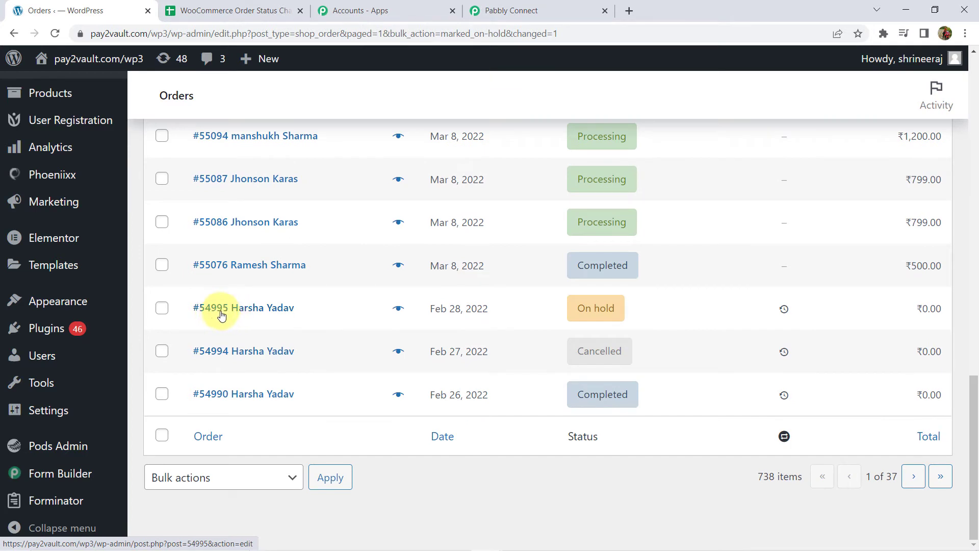
mouse_move(595, 308)
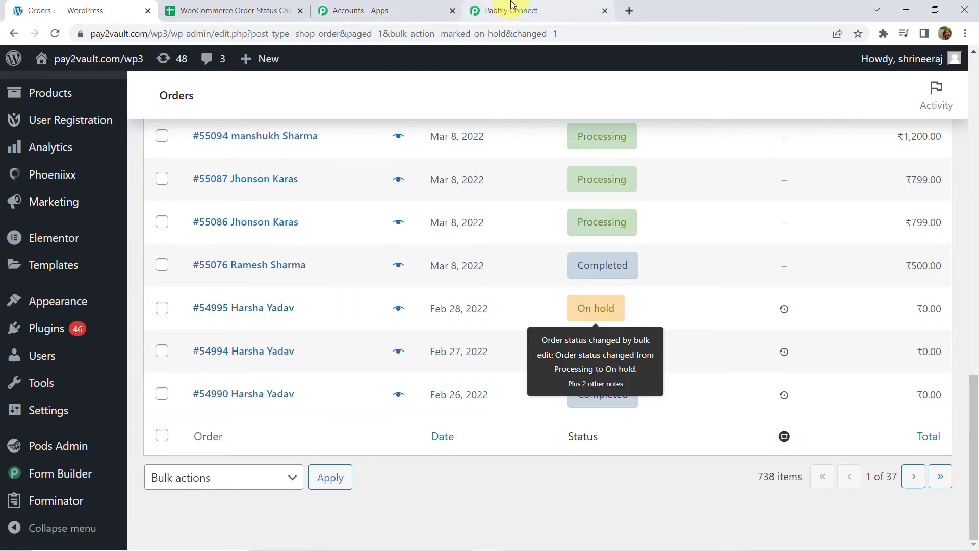
click(499, 9)
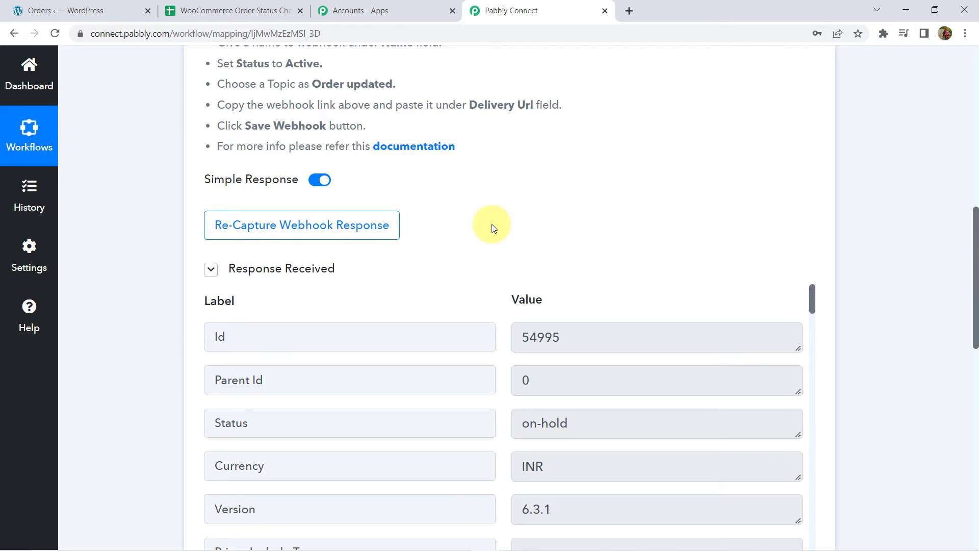
scroll(172, 292, down, 3)
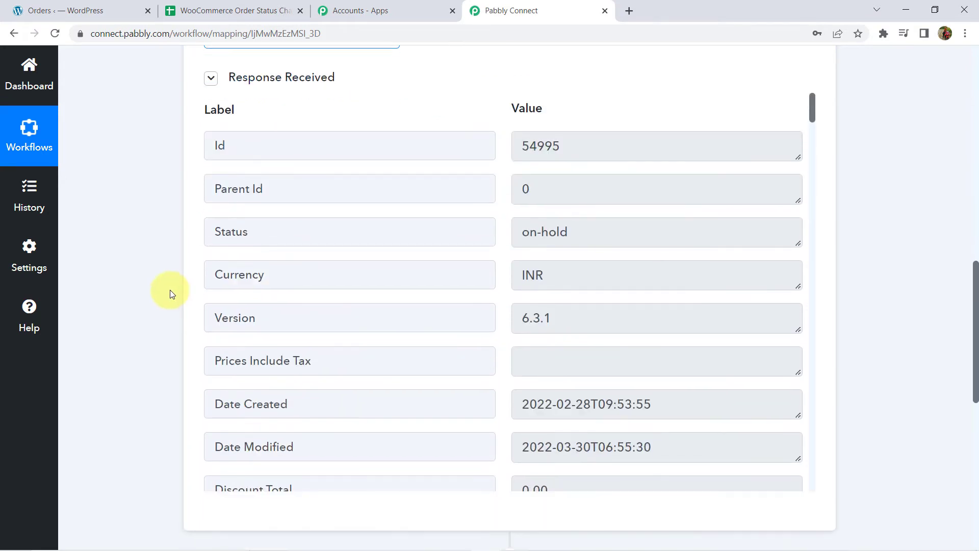
triple_click(645, 231)
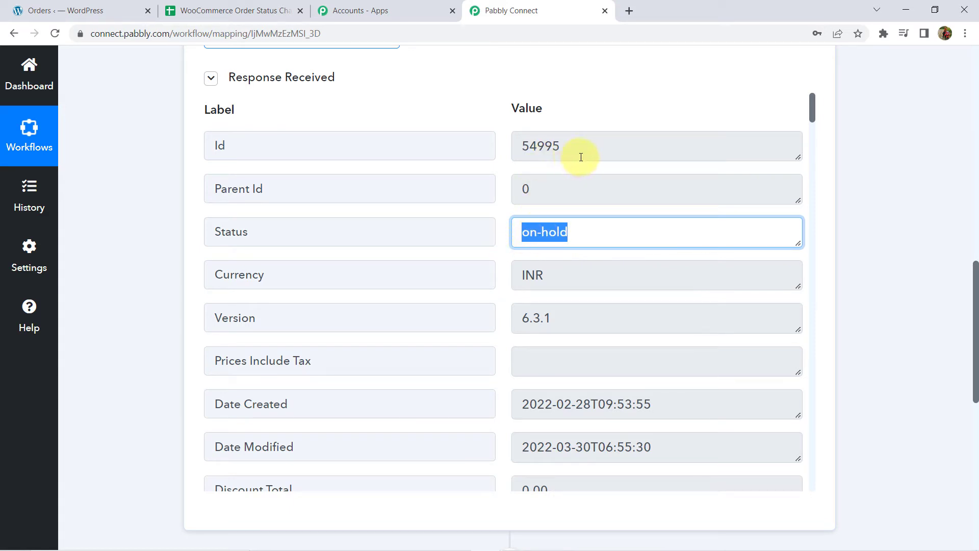
click(520, 147)
double_click(521, 146)
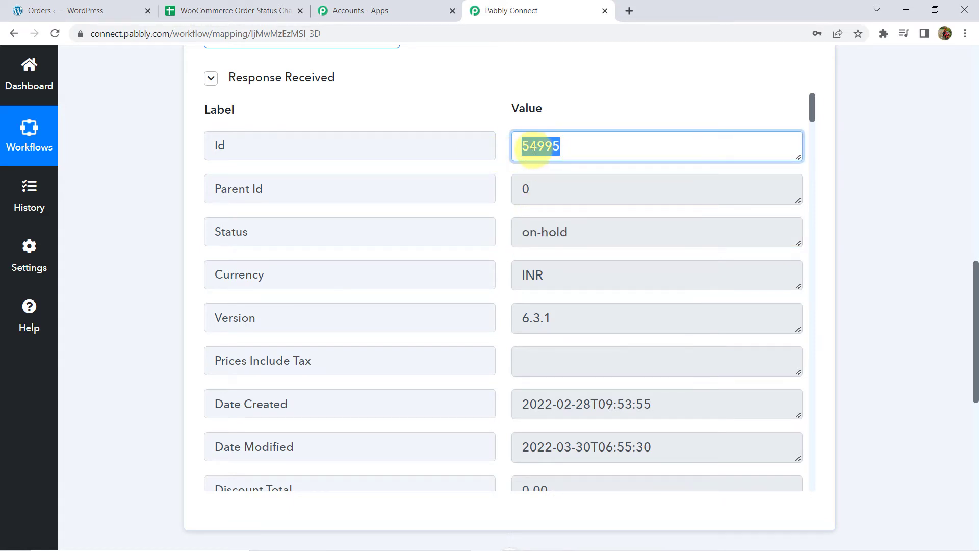
scroll(570, 158, down, 3)
scroll(618, 278, down, 4)
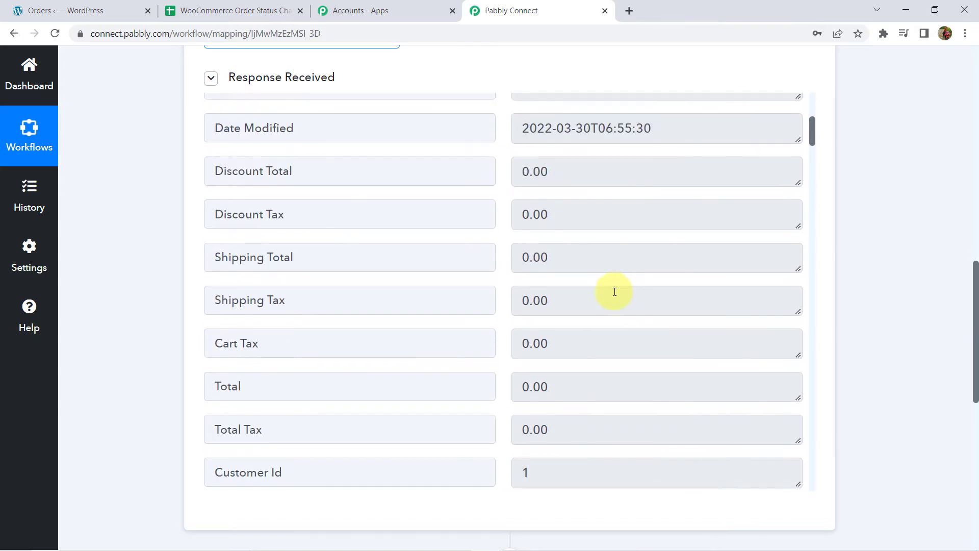
scroll(614, 290, down, 5)
double_click(555, 175)
key(Tab)
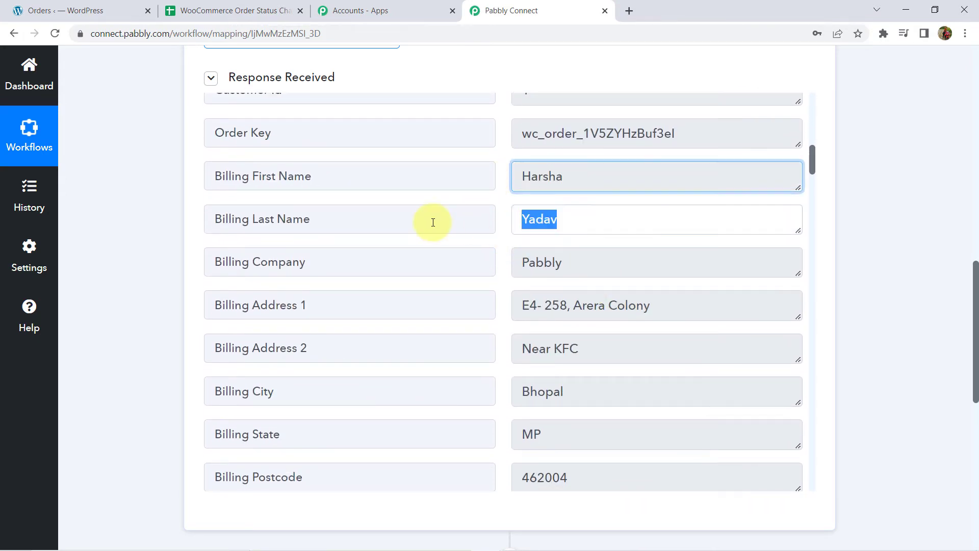
scroll(584, 240, down, 2)
scroll(584, 240, down, 3)
scroll(582, 235, down, 4)
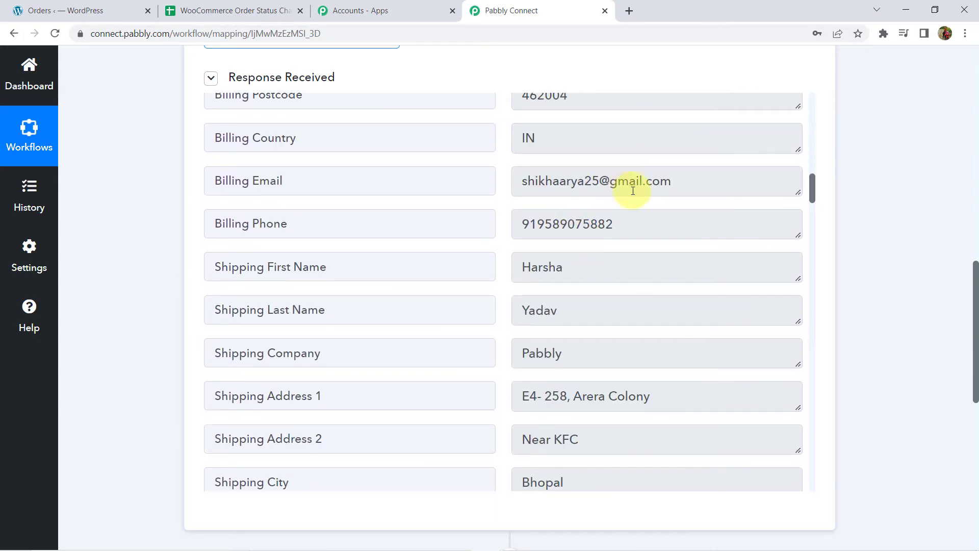
scroll(596, 238, down, 2)
scroll(596, 238, down, 3)
scroll(597, 234, down, 5)
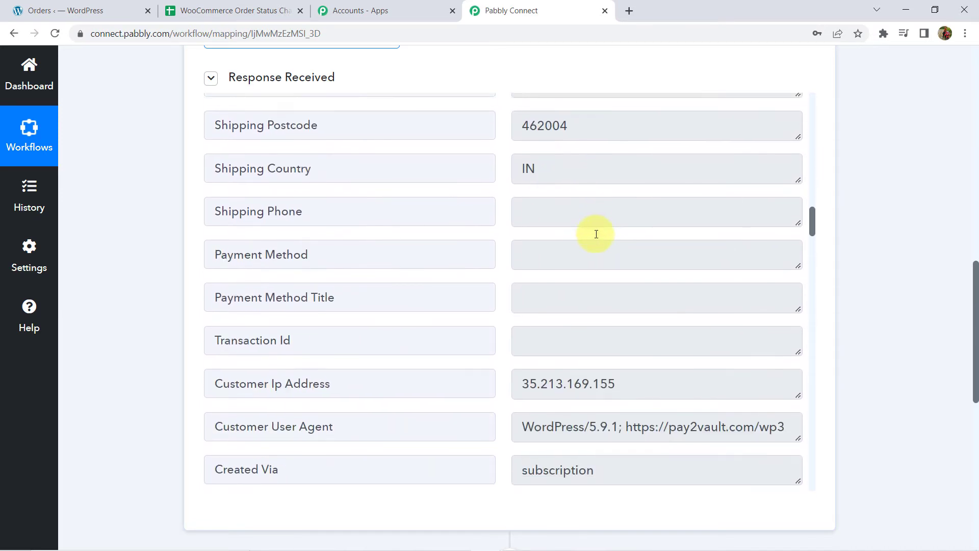
scroll(595, 232, down, 4)
scroll(596, 232, down, 1)
scroll(593, 230, down, 2)
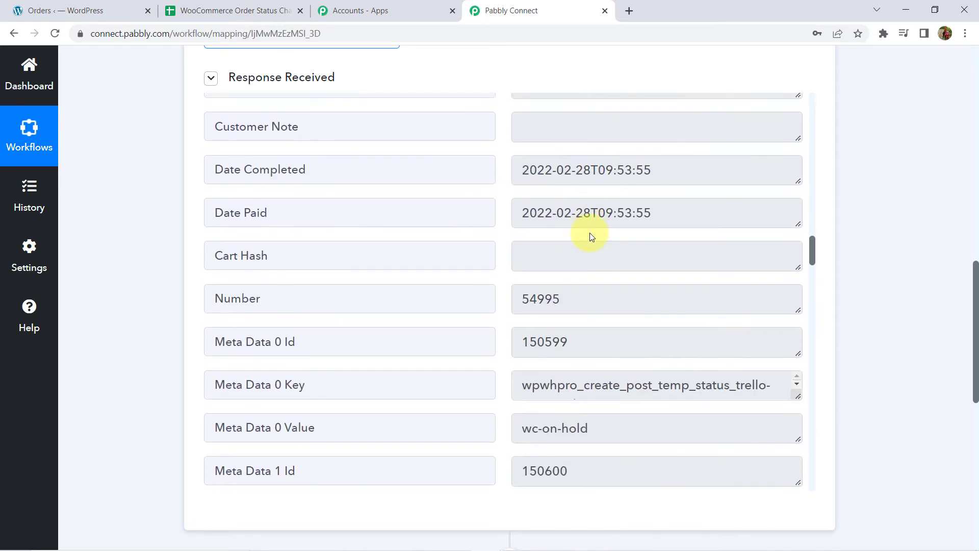
scroll(589, 233, down, 3)
scroll(590, 232, down, 2)
scroll(590, 233, down, 2)
scroll(586, 237, down, 3)
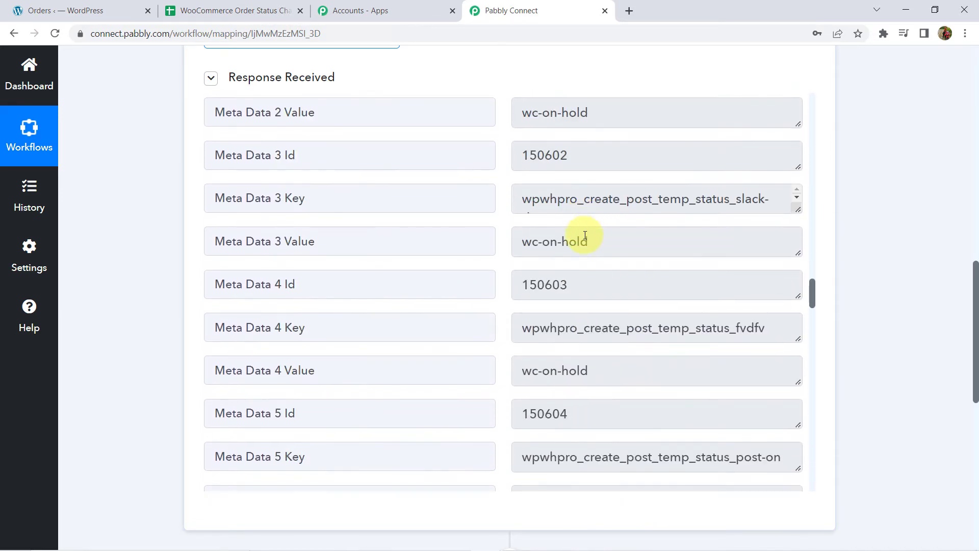
scroll(586, 236, down, 3)
scroll(584, 235, down, 6)
scroll(582, 234, down, 3)
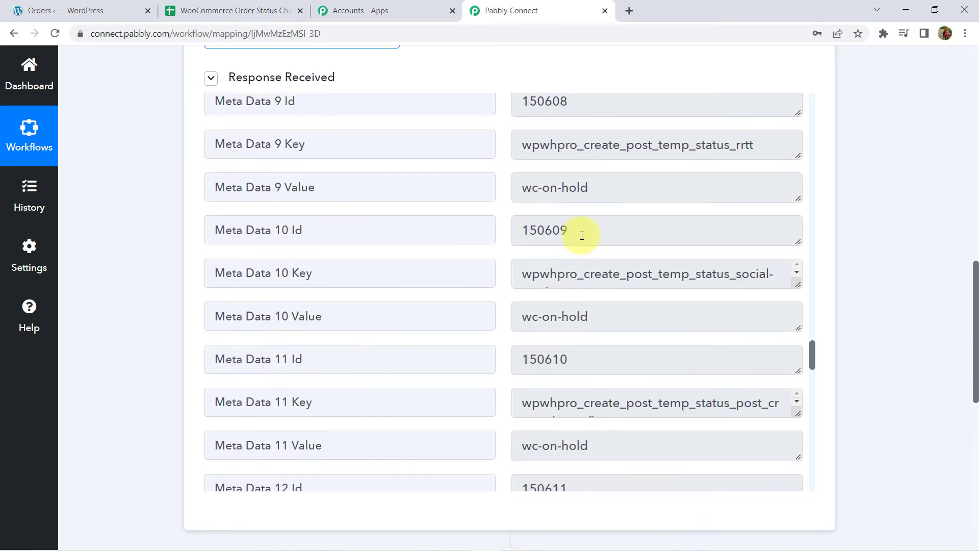
scroll(582, 236, up, 4)
scroll(582, 235, up, 8)
scroll(582, 236, up, 6)
scroll(582, 235, up, 5)
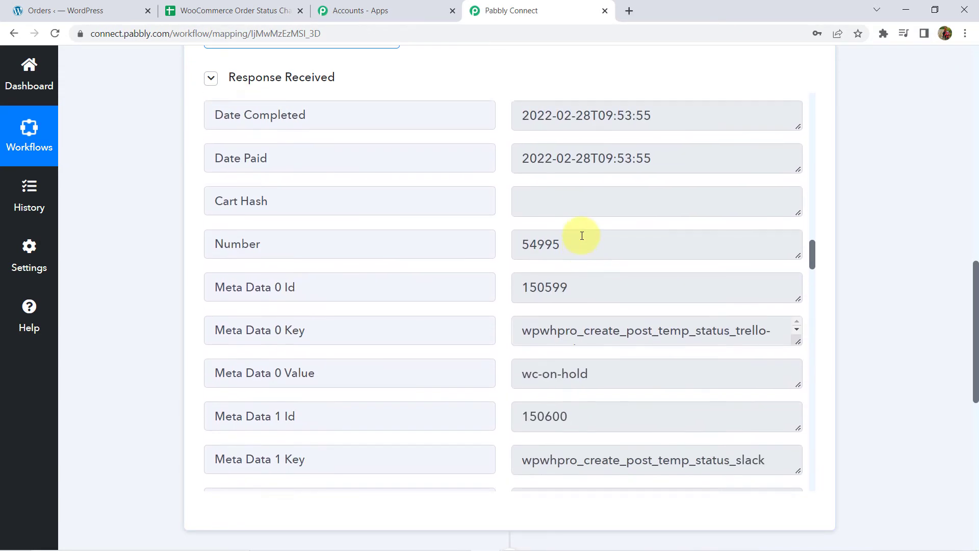
scroll(582, 236, up, 3)
scroll(582, 235, up, 3)
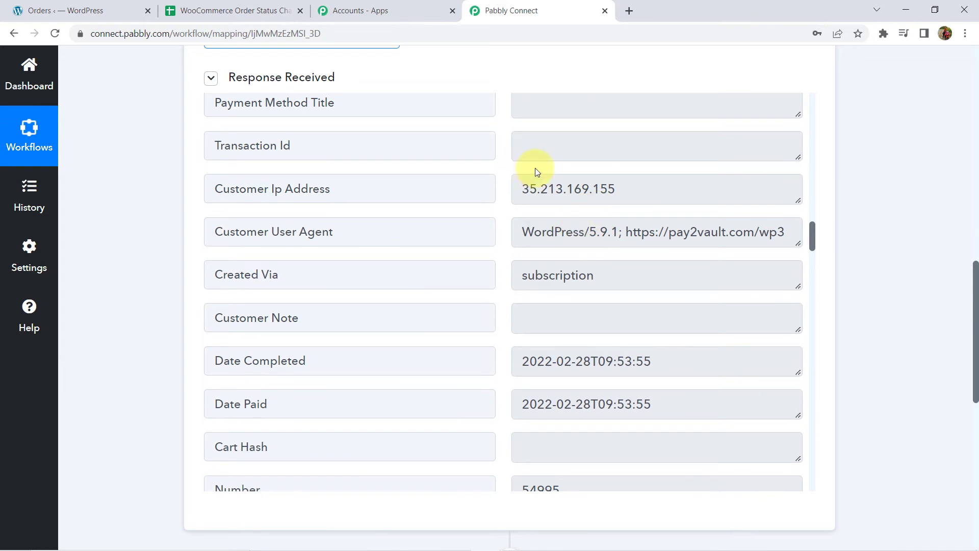
scroll(628, 109, up, 5)
scroll(606, 166, up, 1)
scroll(615, 142, up, 2)
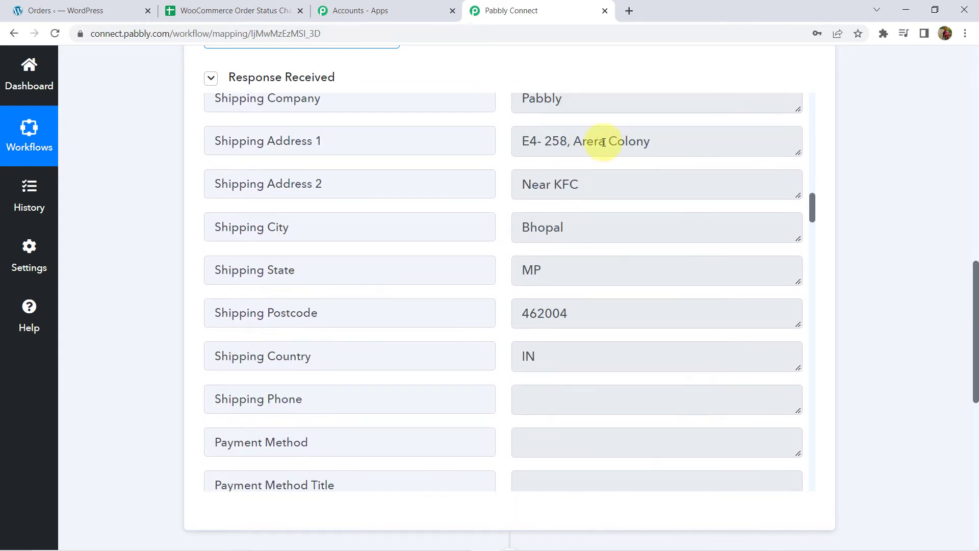
click(274, 15)
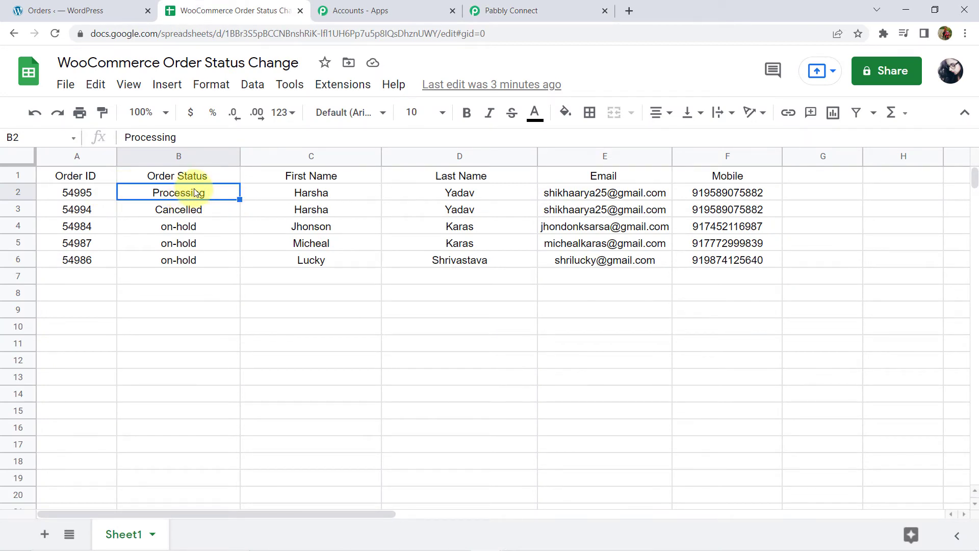
click(510, 11)
scroll(130, 247, down, 1)
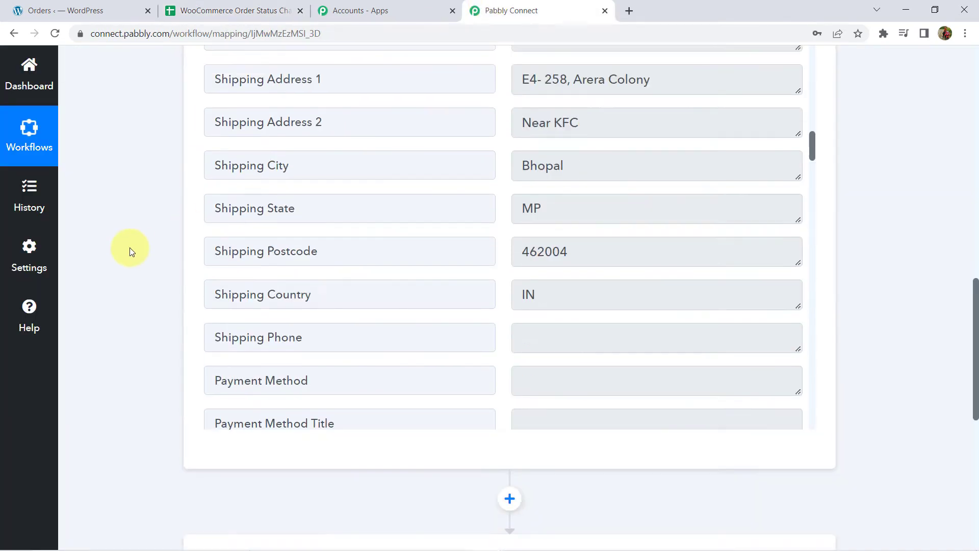
scroll(129, 247, down, 10)
- Add a Google Sheets action step with the Lookup Spreadsheet Rows event
click(509, 114)
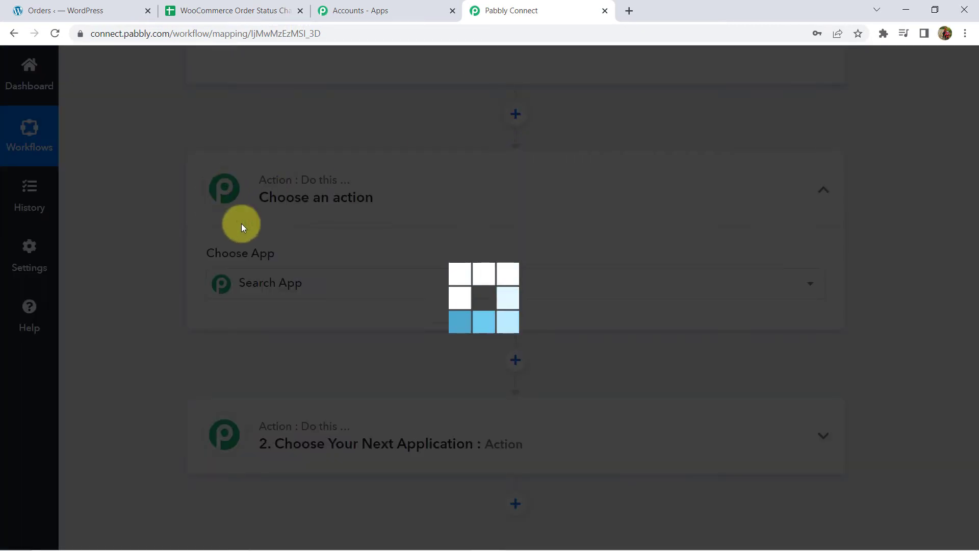
click(257, 285)
text(Go)
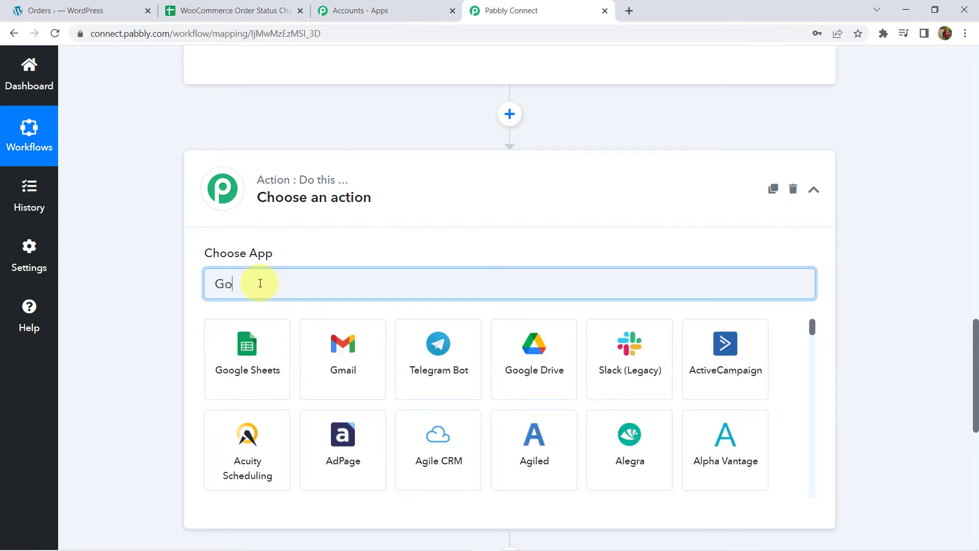
text(ogl)
click(270, 357)
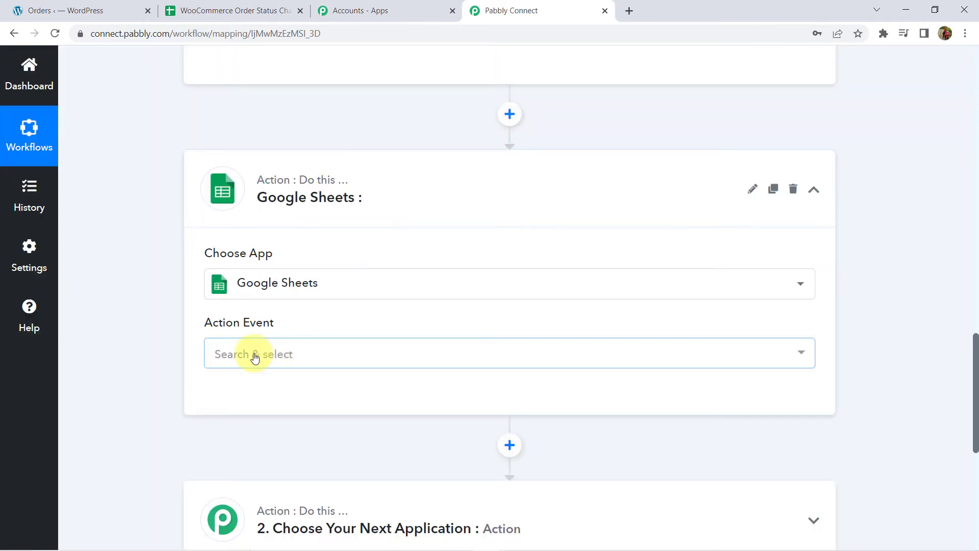
click(254, 355)
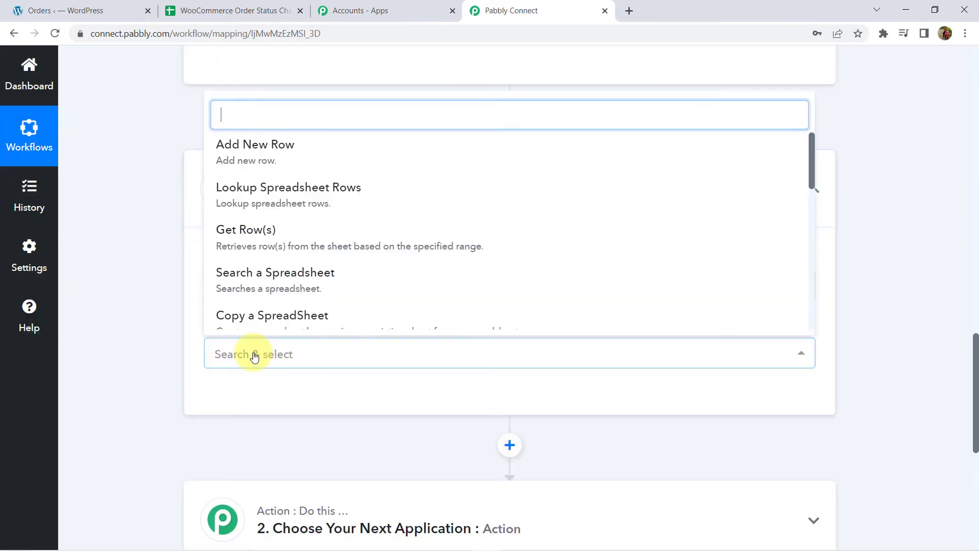
click(310, 193)
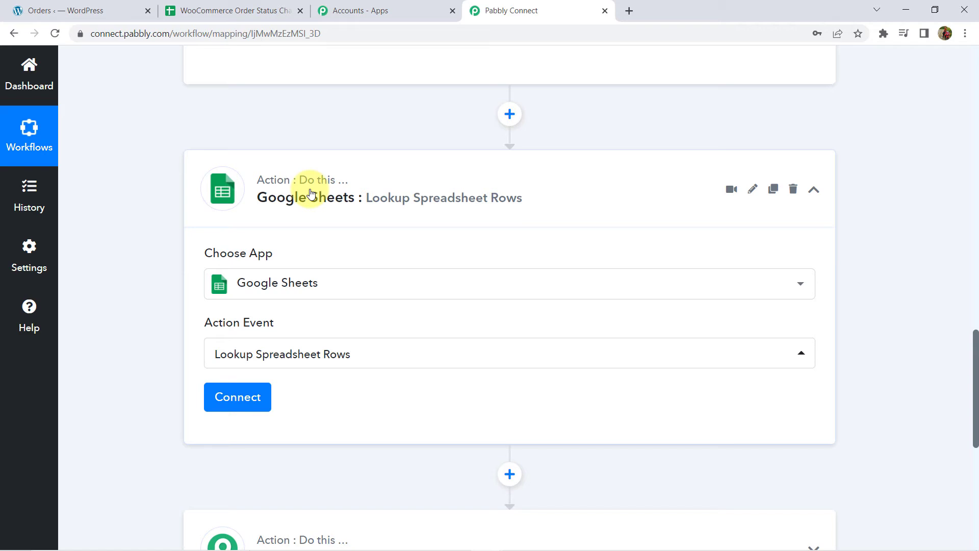
- Add a new Google Sheets connection for the lookup step and grant Pabbly Connect access to the Google account's sheets
click(234, 397)
click(244, 400)
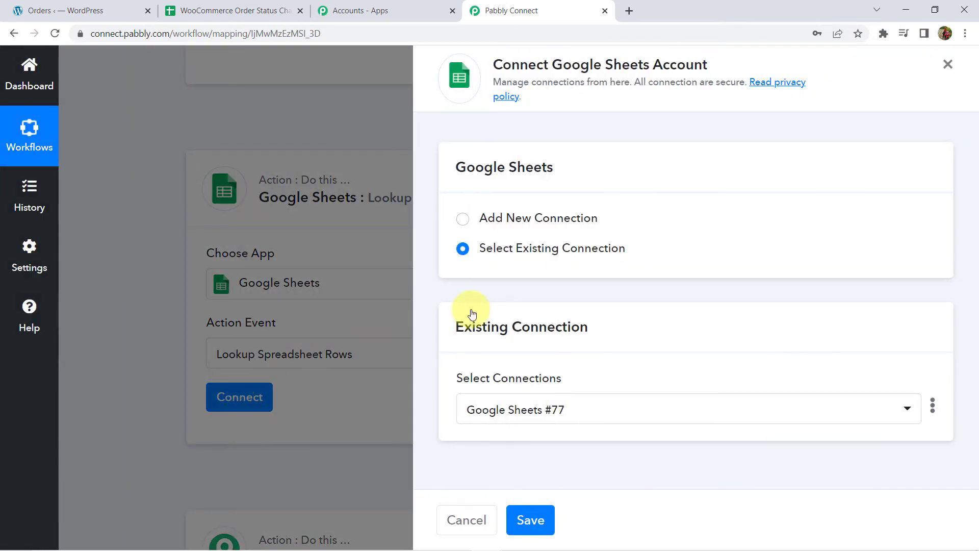
click(502, 227)
click(532, 385)
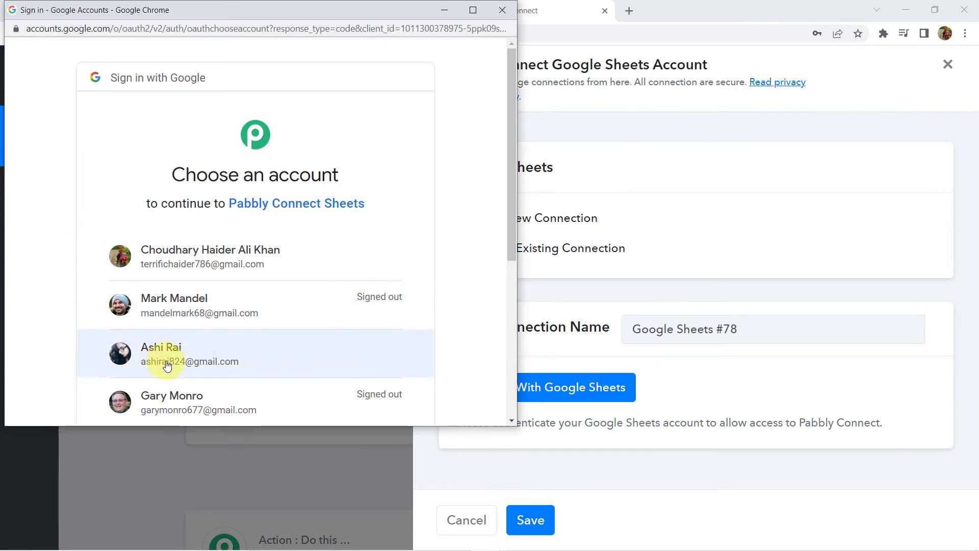
click(167, 363)
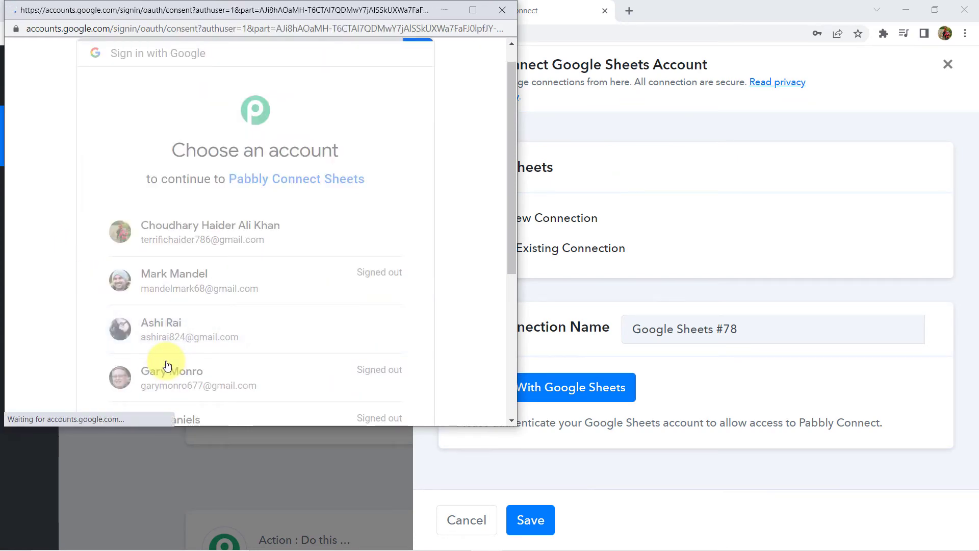
scroll(357, 336, down, 5)
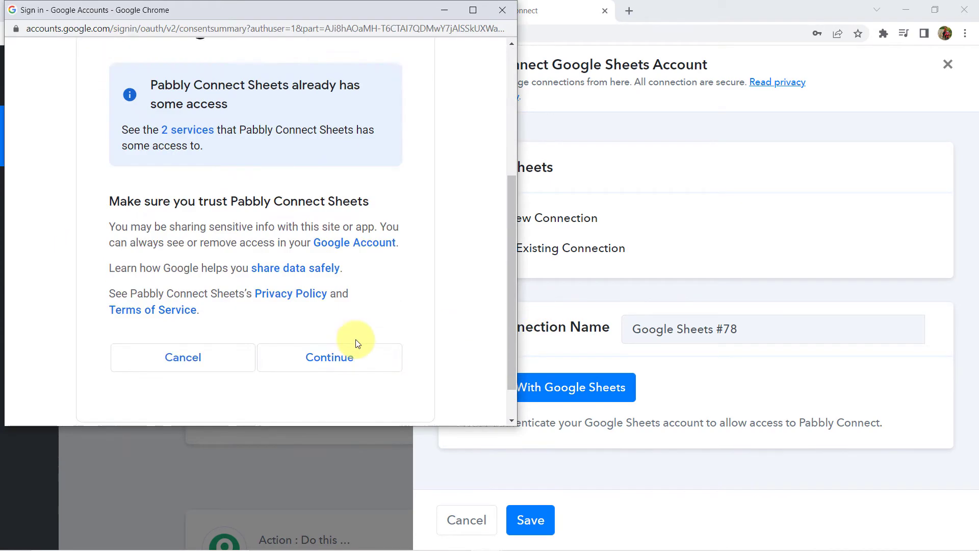
click(357, 345)
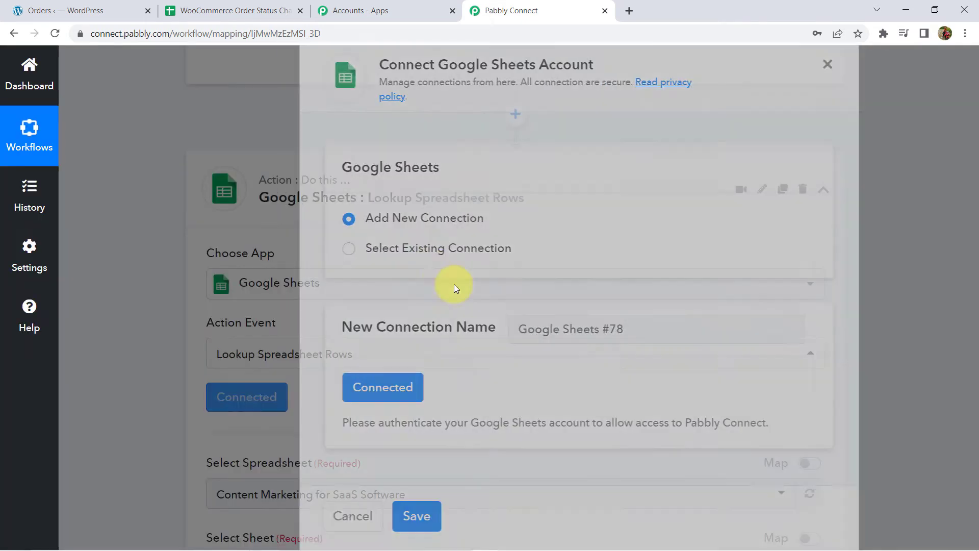
- Select the 'WooCommerce Order Status Change' spreadsheet by searching with its title copied from Google Sheets
scroll(151, 344, down, 5)
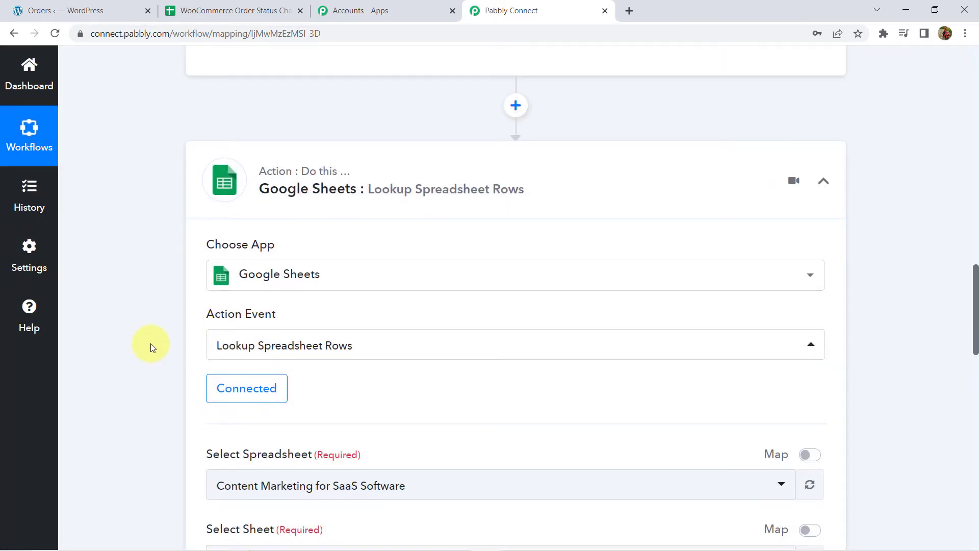
drag(222, 209, 265, 204)
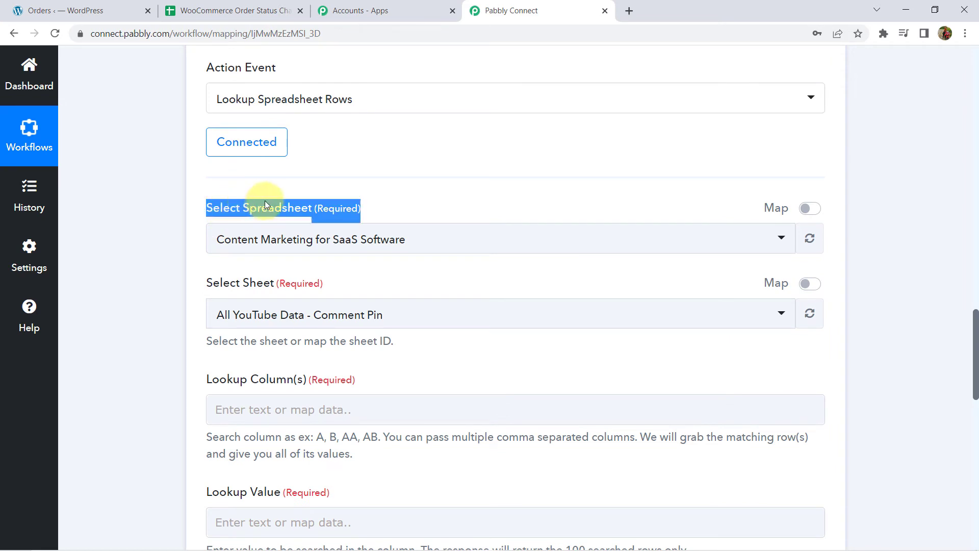
click(261, 244)
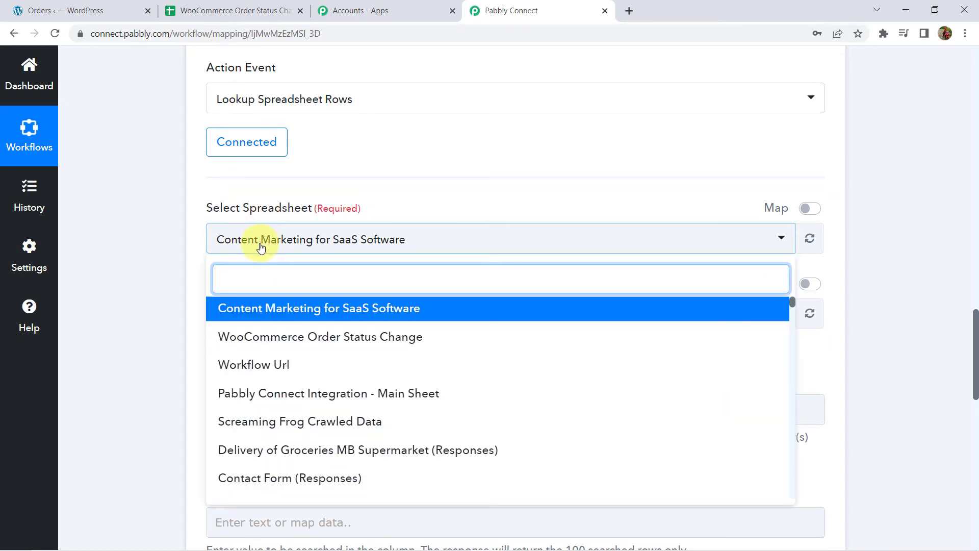
click(271, 18)
click(209, 65)
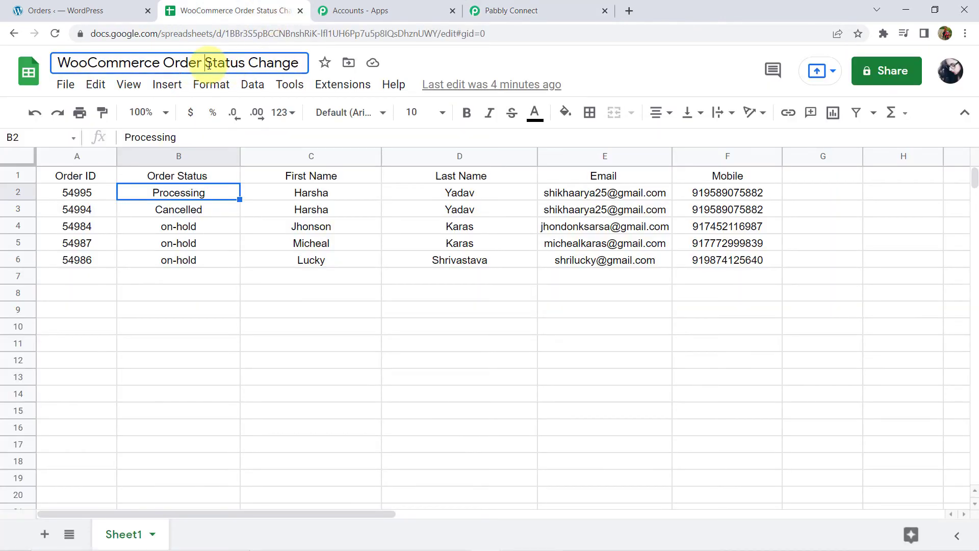
click(512, 12)
text(WooCommerce Order Status Change)
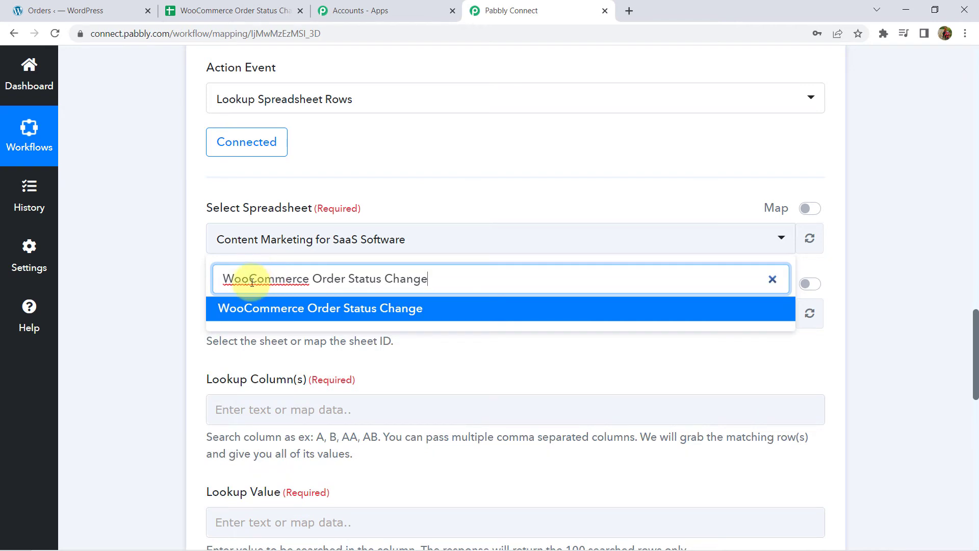
click(340, 309)
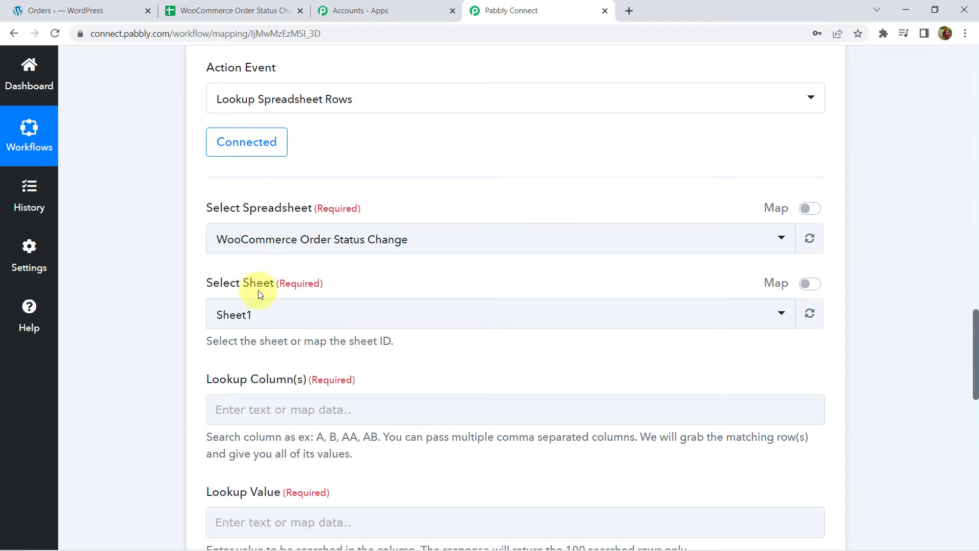
- Keep Sheet1 as the sheet and confirm column A of the spreadsheet holds the Order IDs
click(258, 316)
click(253, 382)
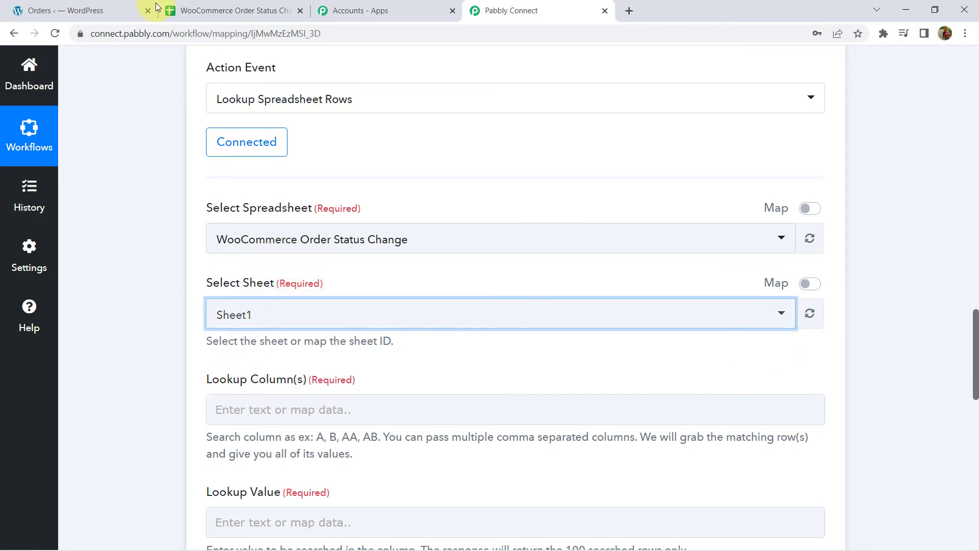
click(255, 10)
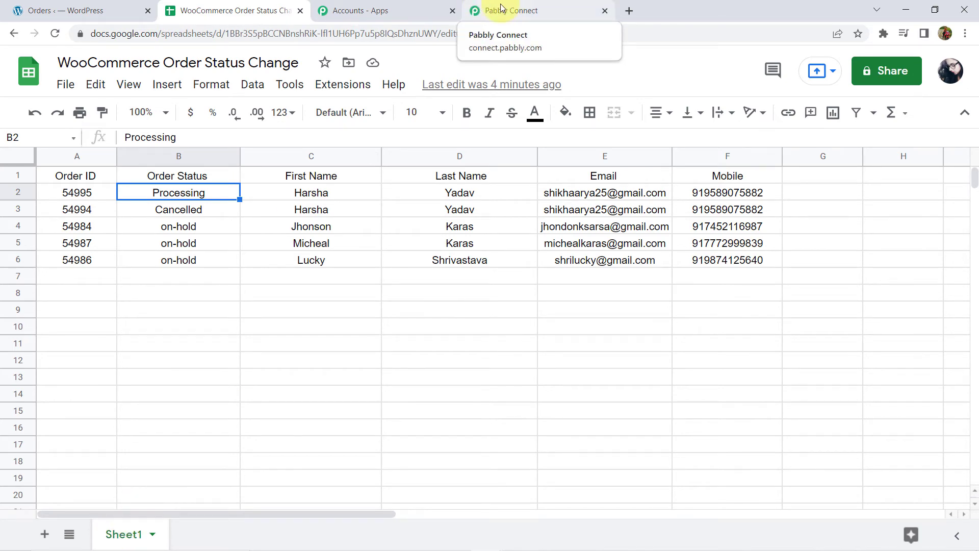
click(501, 8)
scroll(157, 306, down, 2)
scroll(157, 305, down, 2)
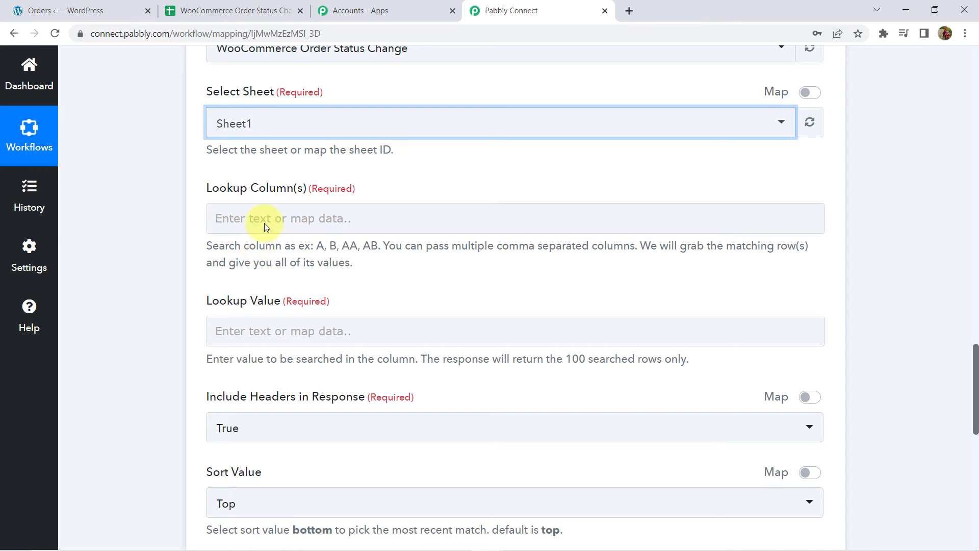
click(219, 6)
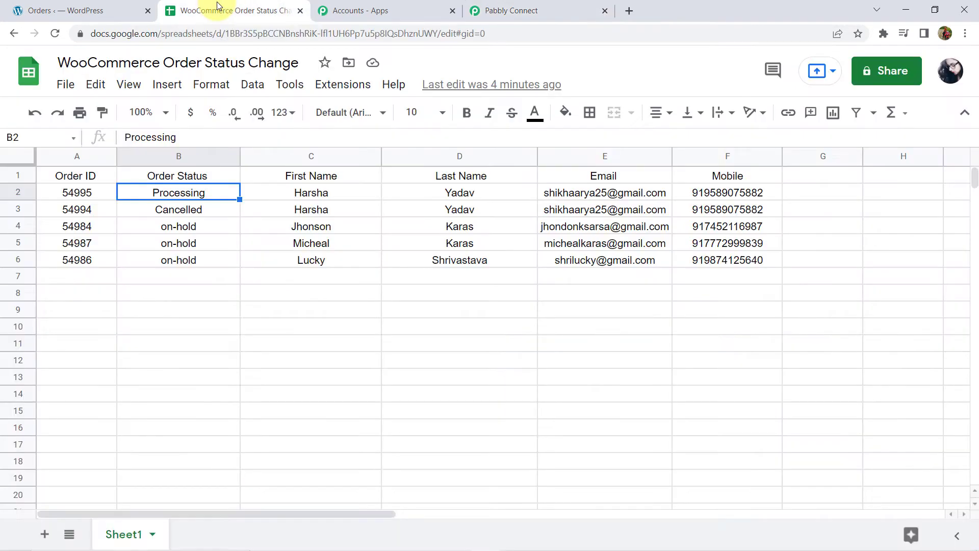
click(81, 159)
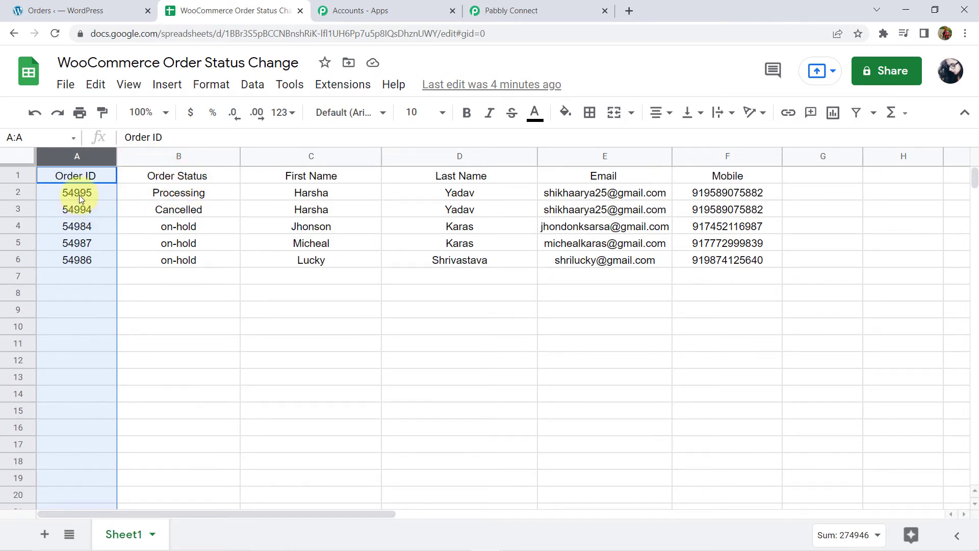
click(515, 11)
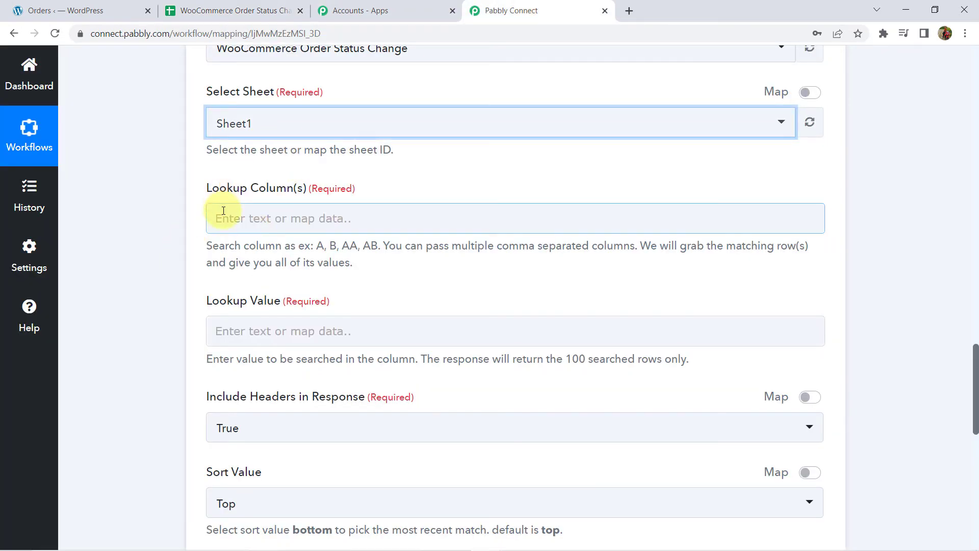
- Set the lookup column to A
click(224, 211)
text(A)
click(163, 212)
scroll(164, 213, down, 1)
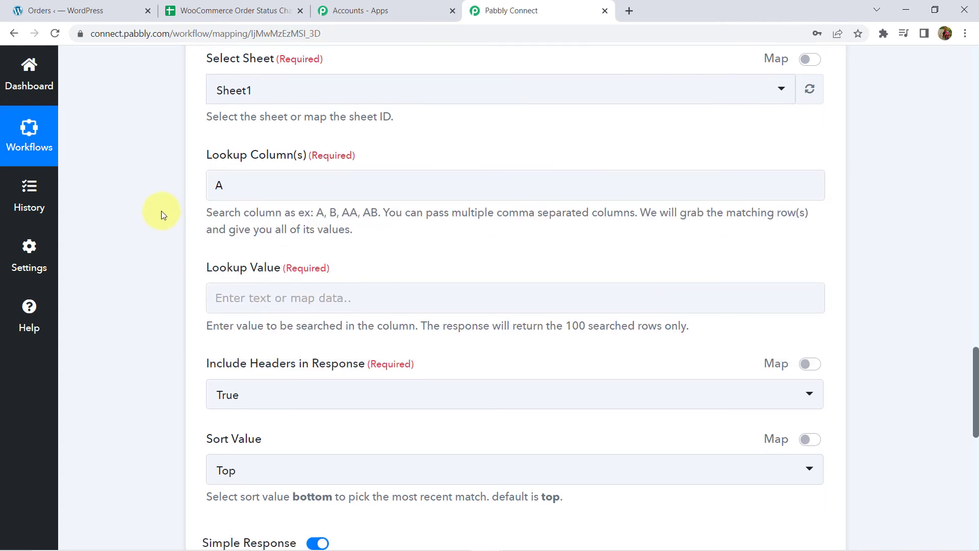
scroll(163, 213, down, 2)
- Check the order Id value in the WooCommerce trigger's response to use for the lookup value
click(262, 203)
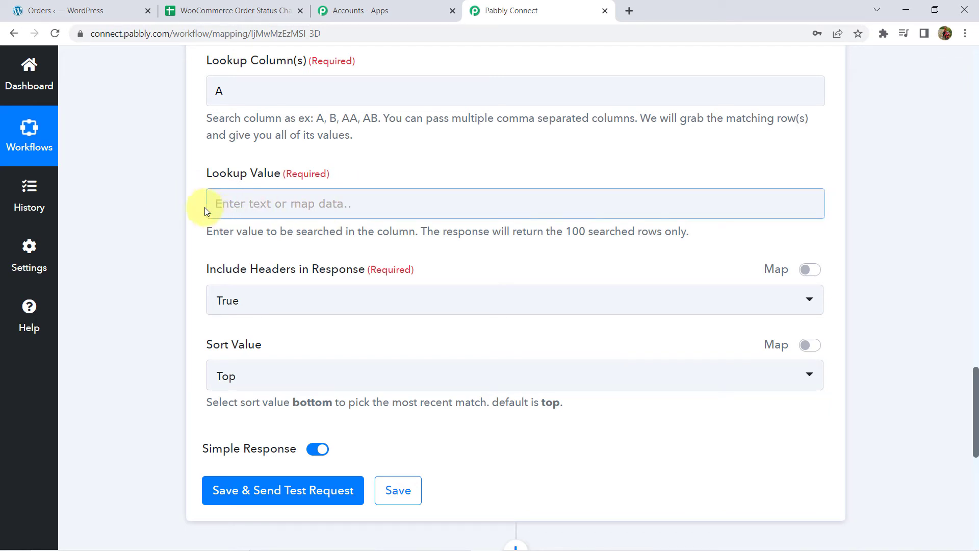
scroll(166, 184, up, 1)
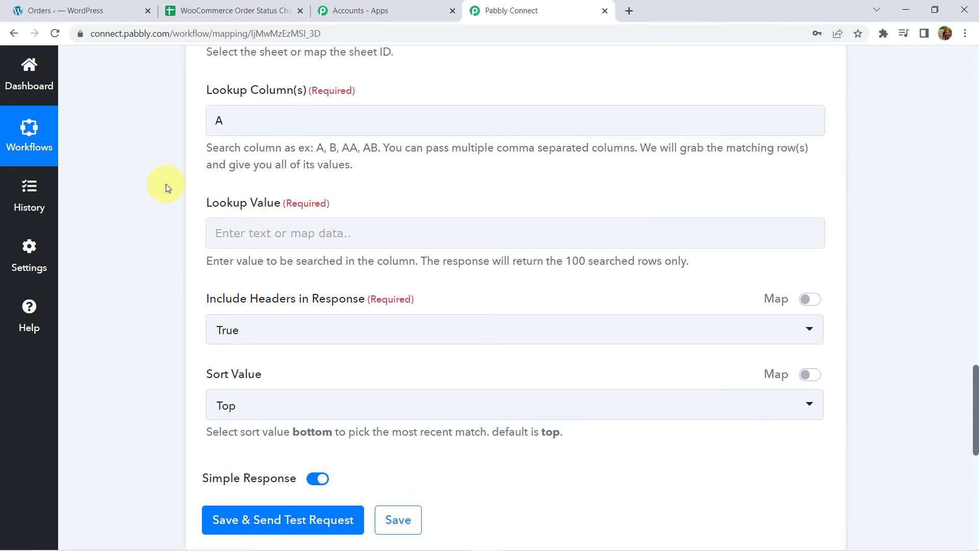
scroll(166, 183, up, 10)
scroll(167, 183, up, 4)
scroll(148, 272, down, 7)
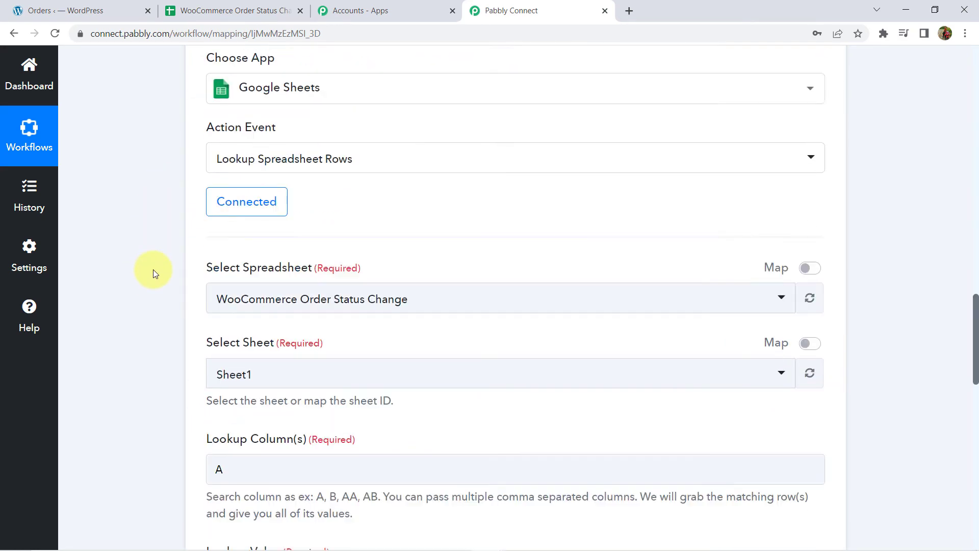
scroll(153, 296, down, 4)
scroll(156, 367, down, 4)
scroll(164, 408, down, 1)
scroll(167, 399, up, 5)
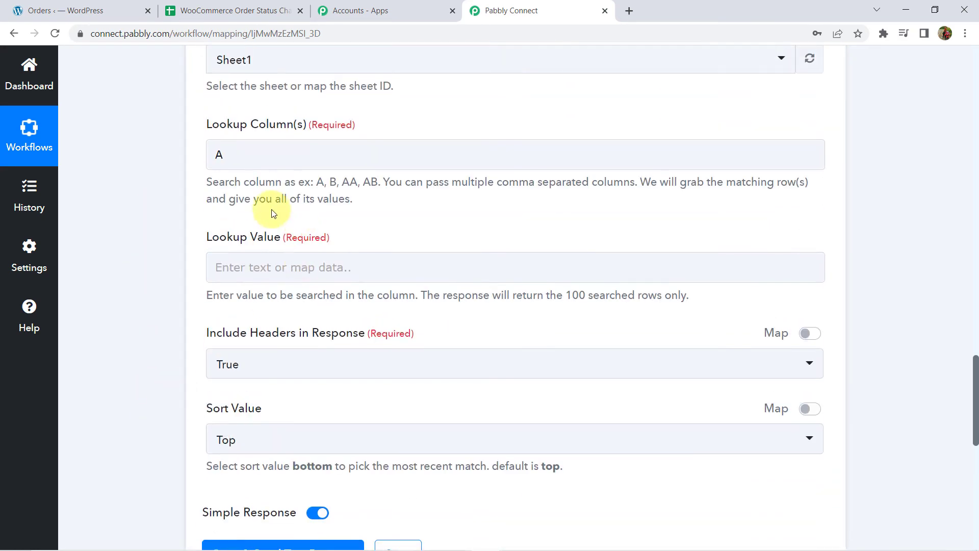
scroll(170, 225, up, 10)
scroll(358, 276, up, 4)
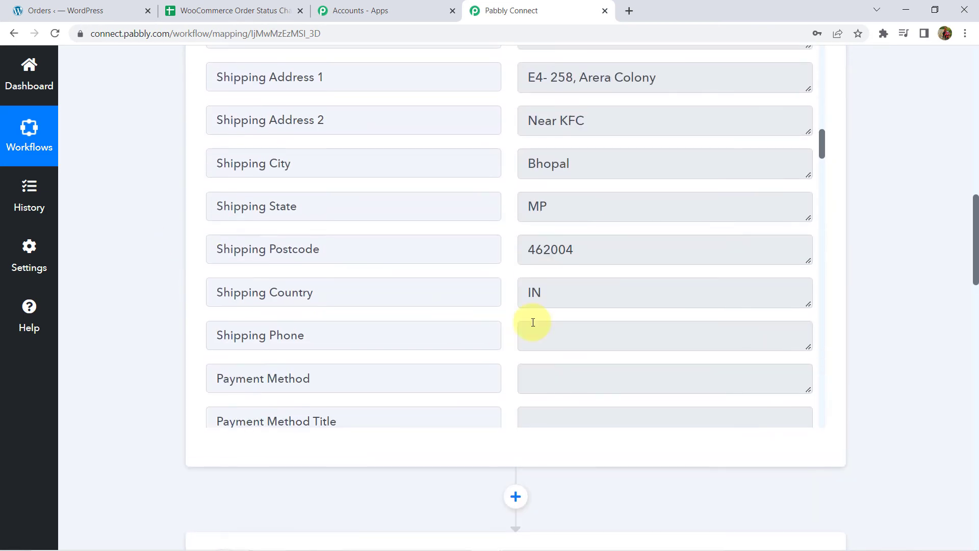
scroll(541, 311, up, 5)
scroll(558, 296, up, 8)
scroll(562, 296, up, 6)
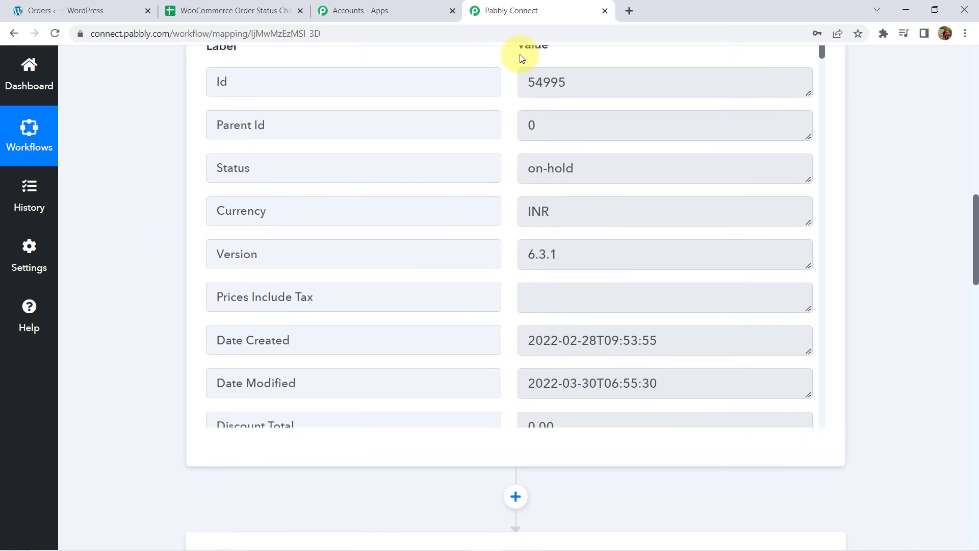
triple_click(623, 79)
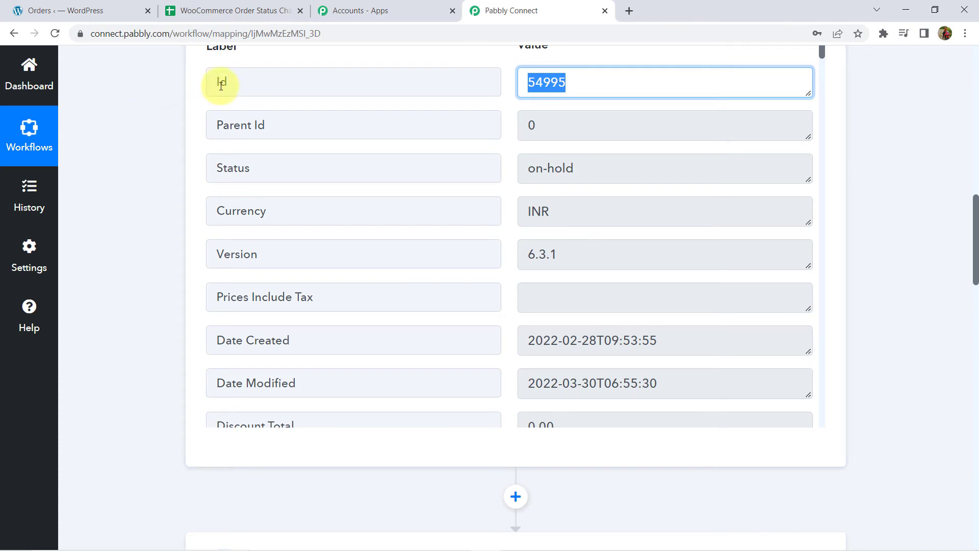
- Map the lookup value to the WooCommerce: Order Updated field Id (54995)
scroll(186, 196, down, 10)
scroll(274, 303, down, 2)
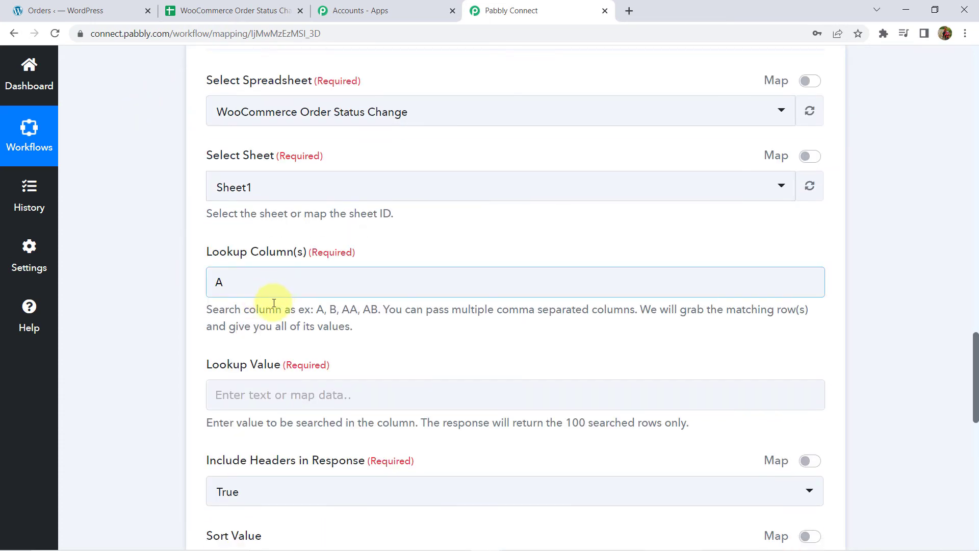
scroll(274, 303, down, 5)
click(259, 148)
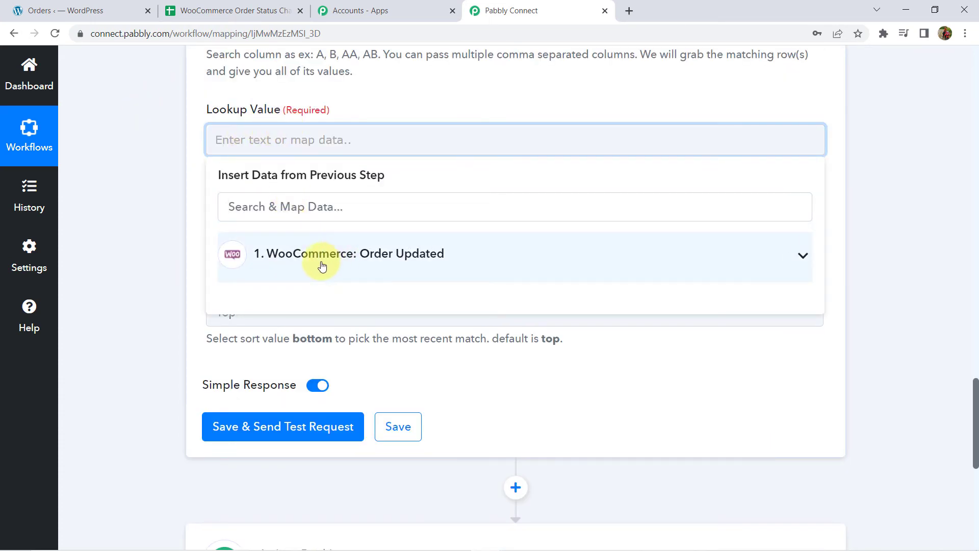
click(357, 264)
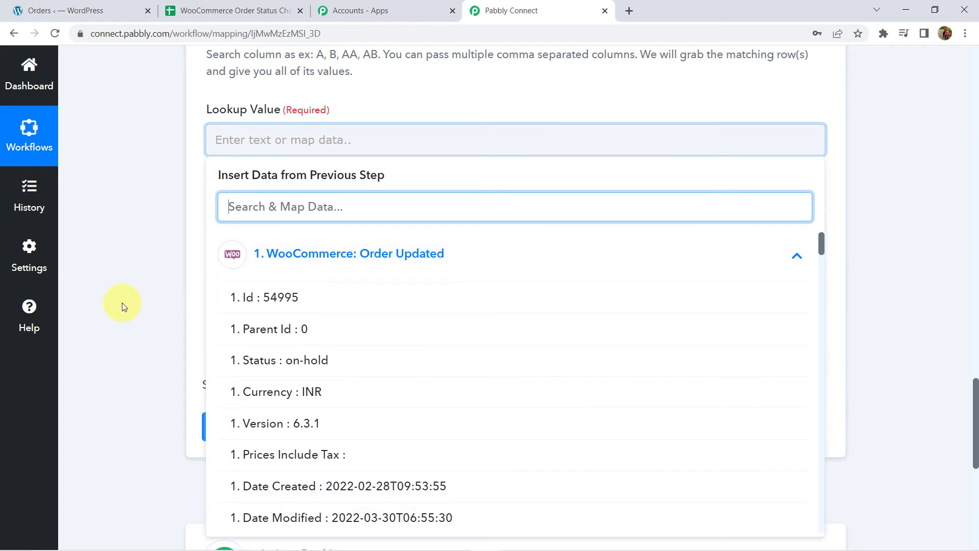
click(270, 302)
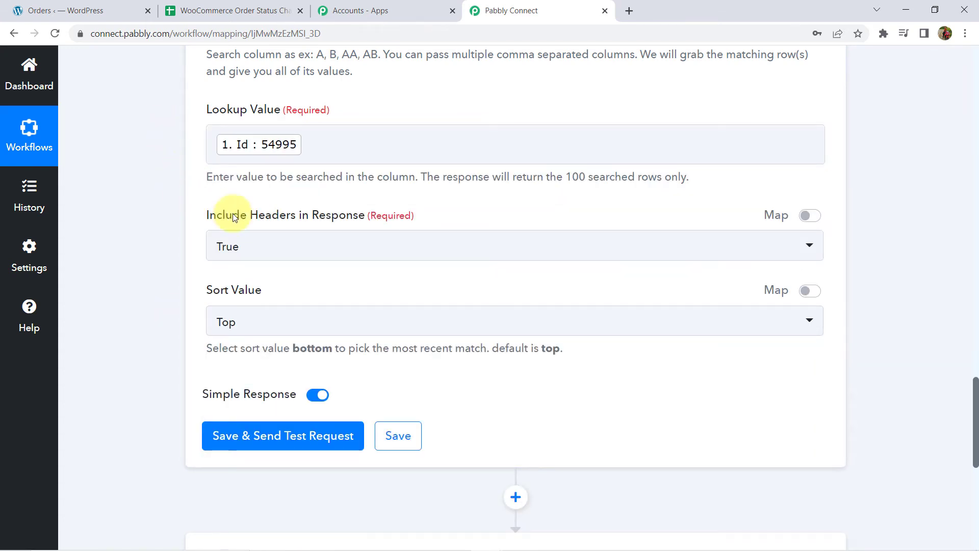
scroll(256, 230, down, 1)
scroll(164, 265, down, 2)
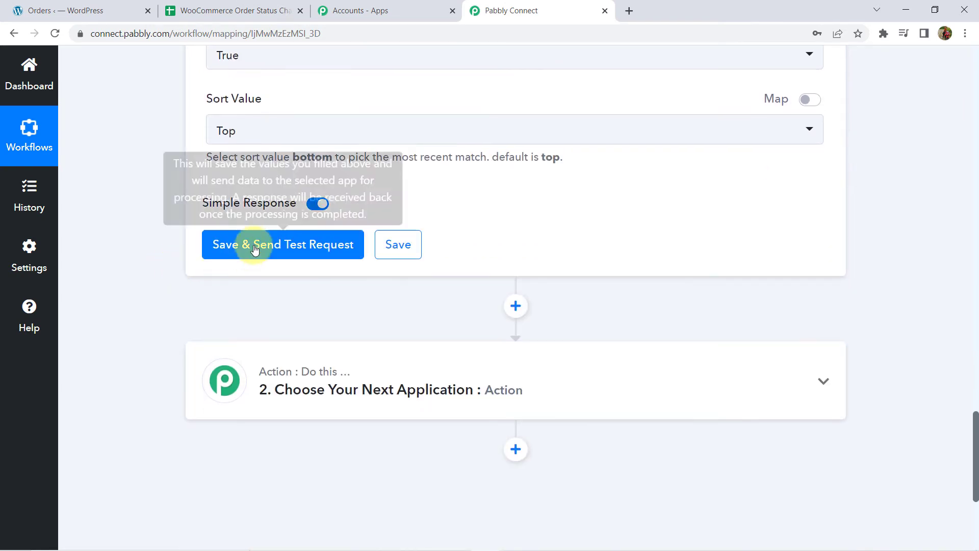
- Save the lookup step, send a test request, and review the returned order ID, first name and row index
click(265, 244)
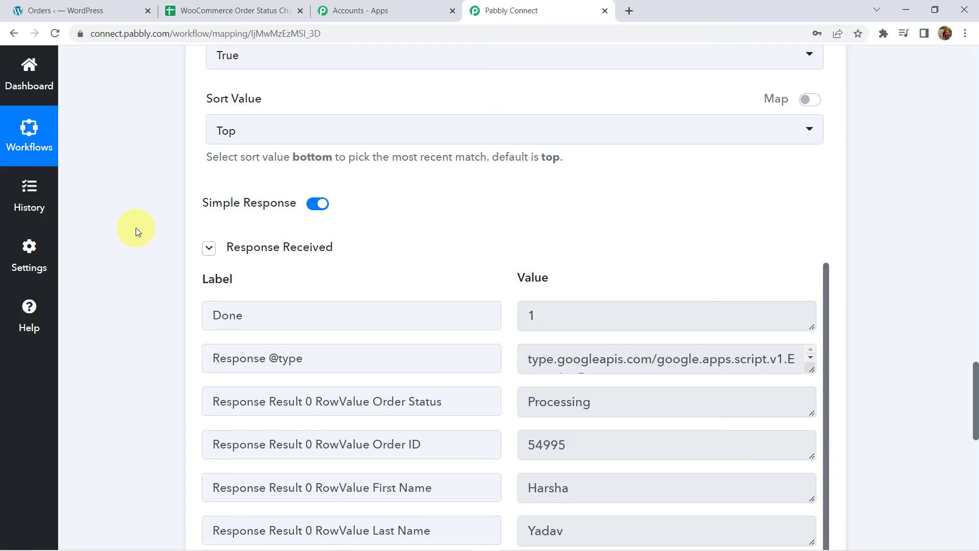
scroll(118, 225, down, 3)
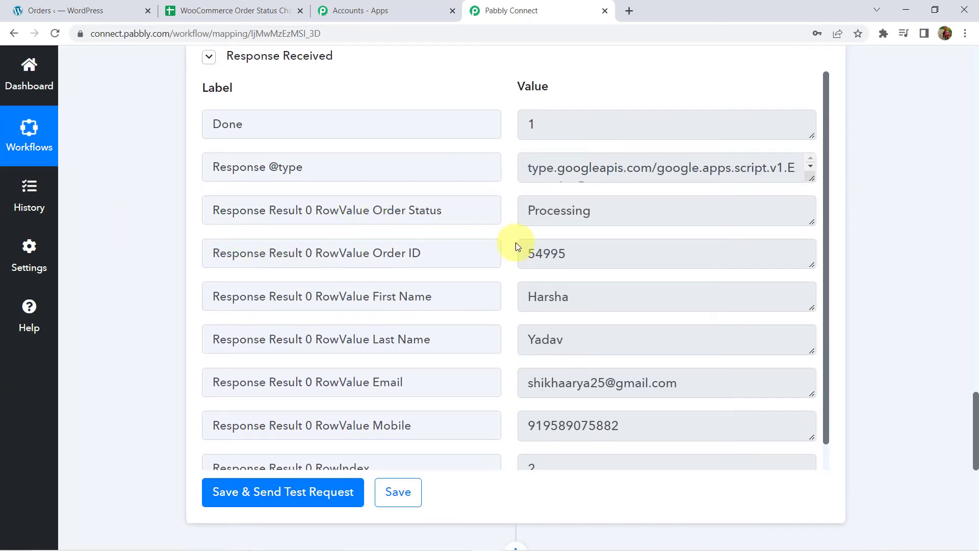
click(548, 251)
click(645, 294)
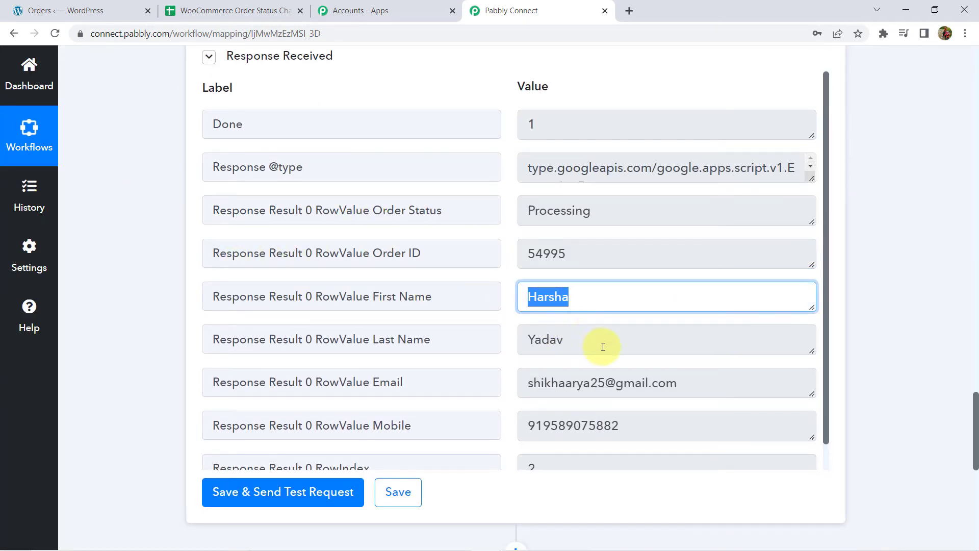
scroll(603, 347, down, 1)
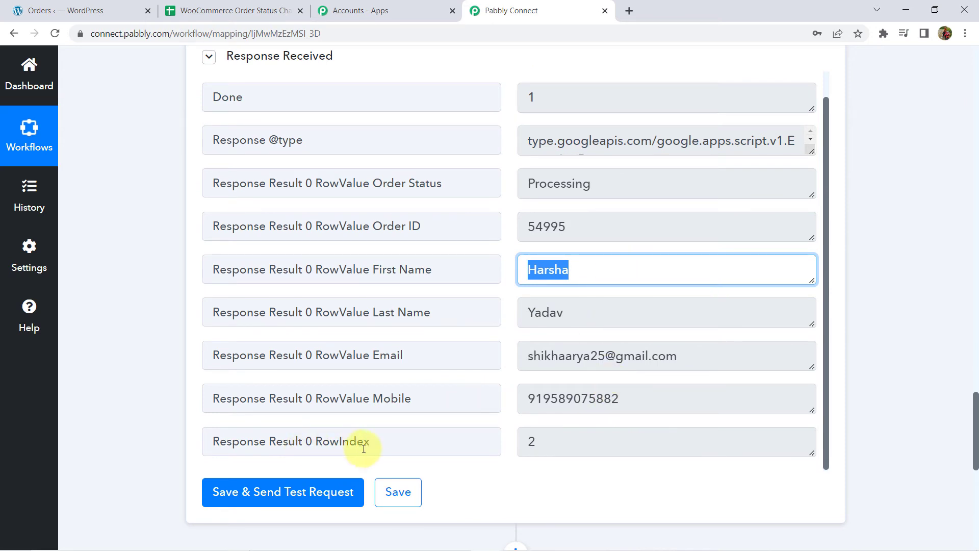
click(553, 439)
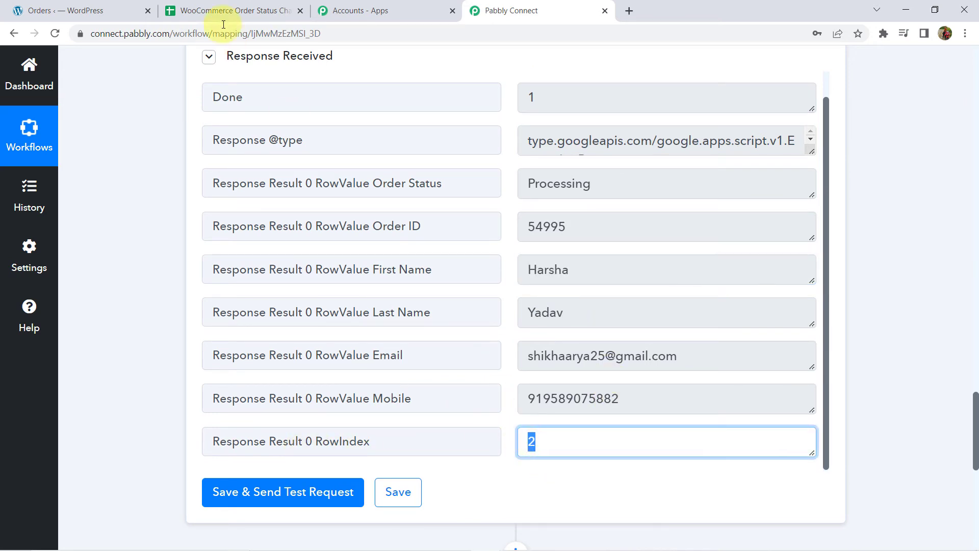
- Compare the response with sheet row 2, confirming order 54995 has status Processing
click(232, 10)
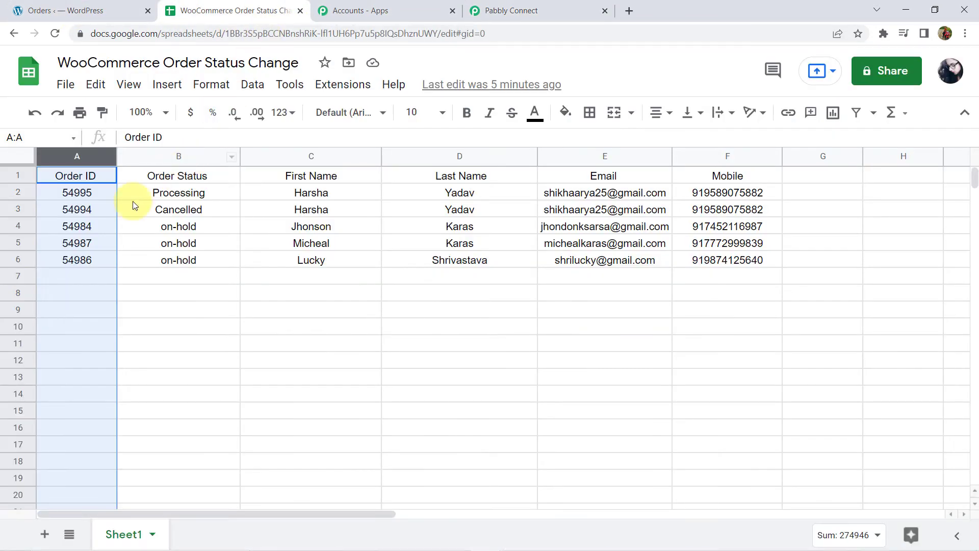
click(66, 192)
click(179, 192)
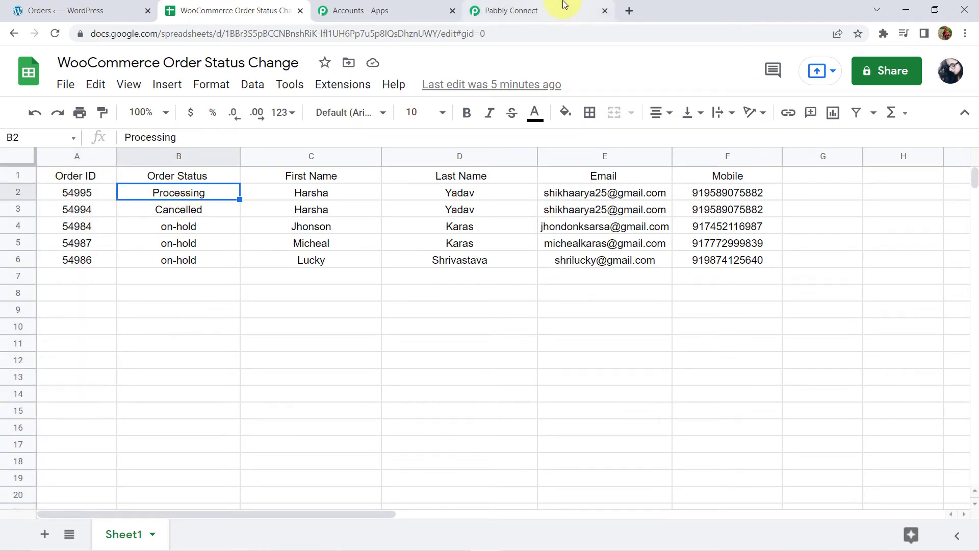
click(551, 10)
click(563, 181)
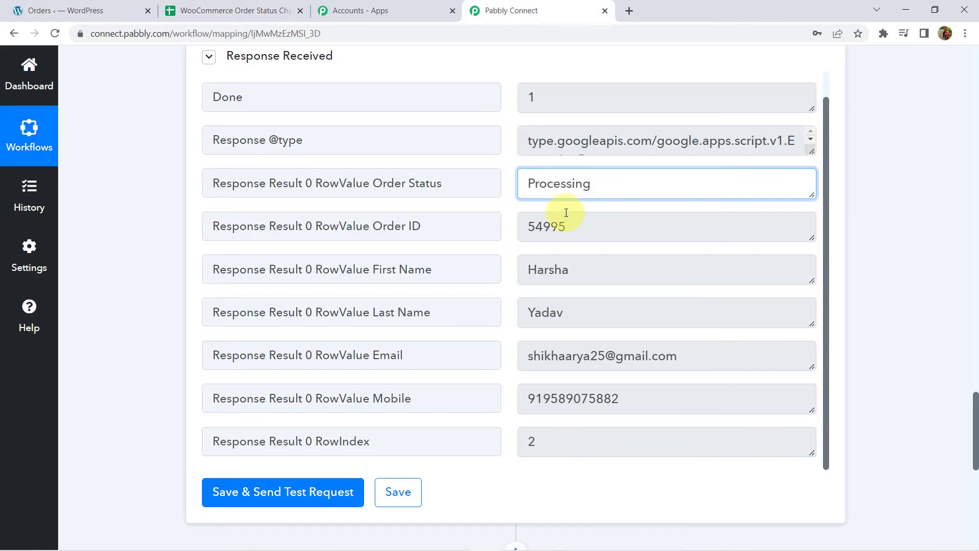
click(577, 219)
click(551, 184)
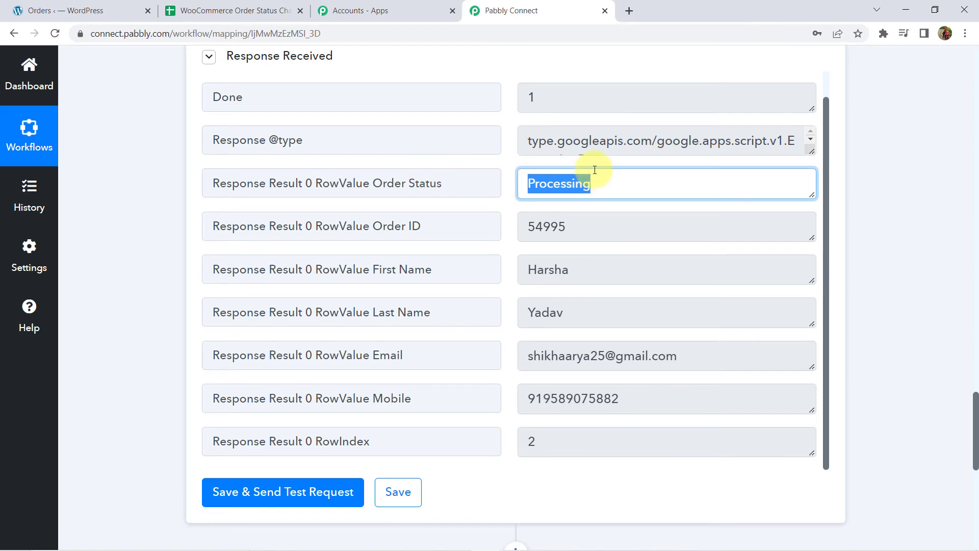
click(235, 11)
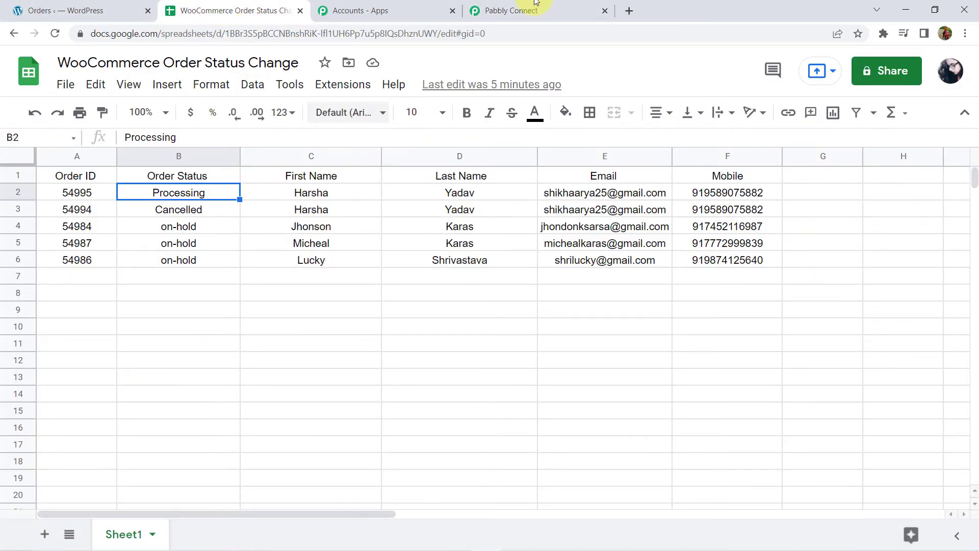
click(515, 10)
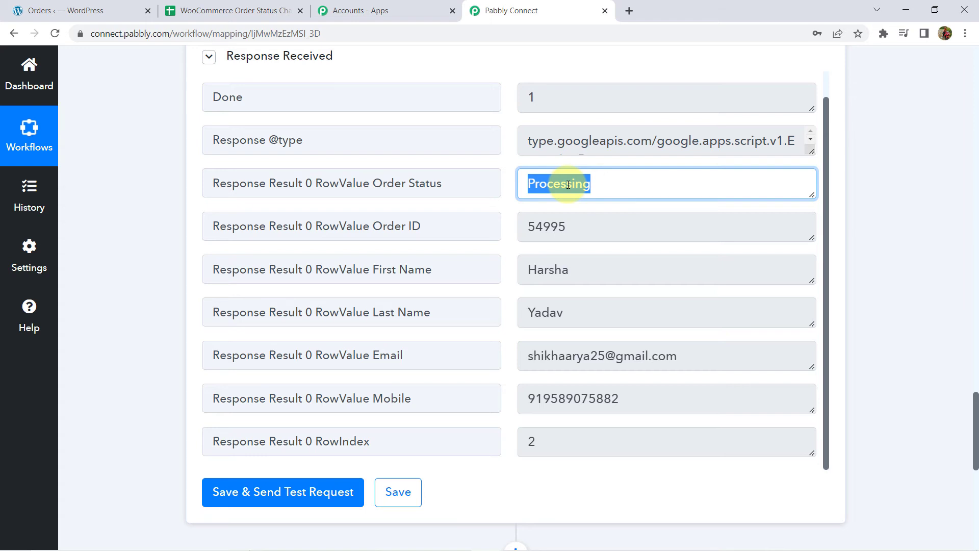
click(901, 148)
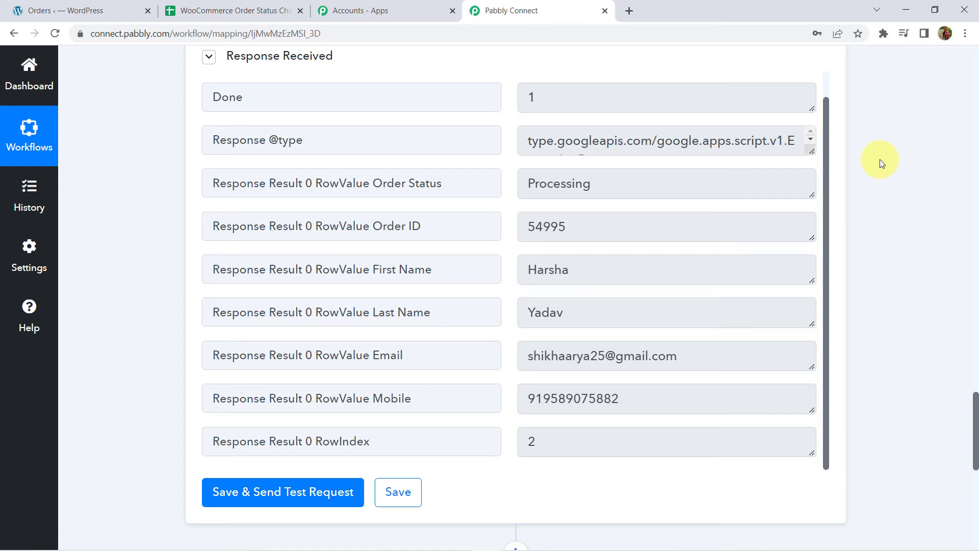
scroll(868, 177, down, 5)
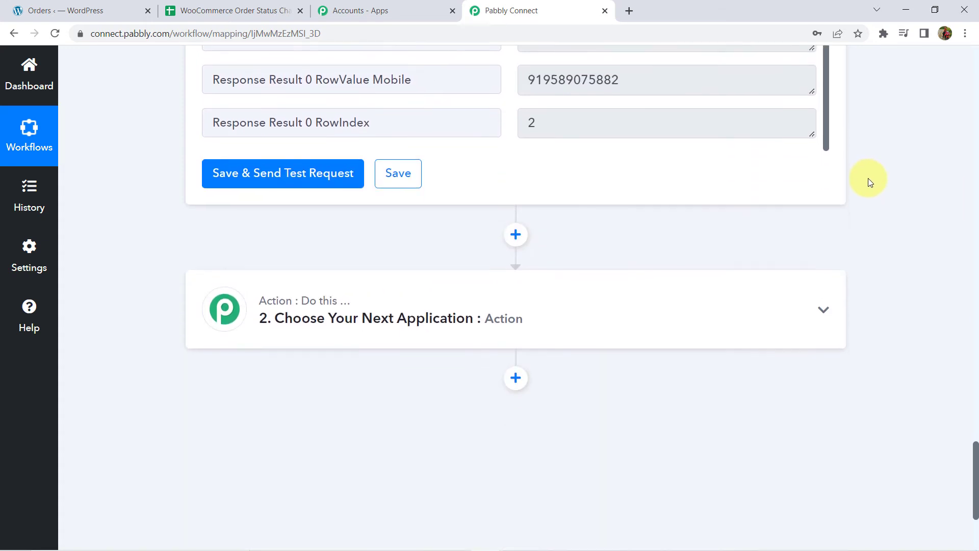
- Choose Google Sheets as the app for the next action step
click(430, 338)
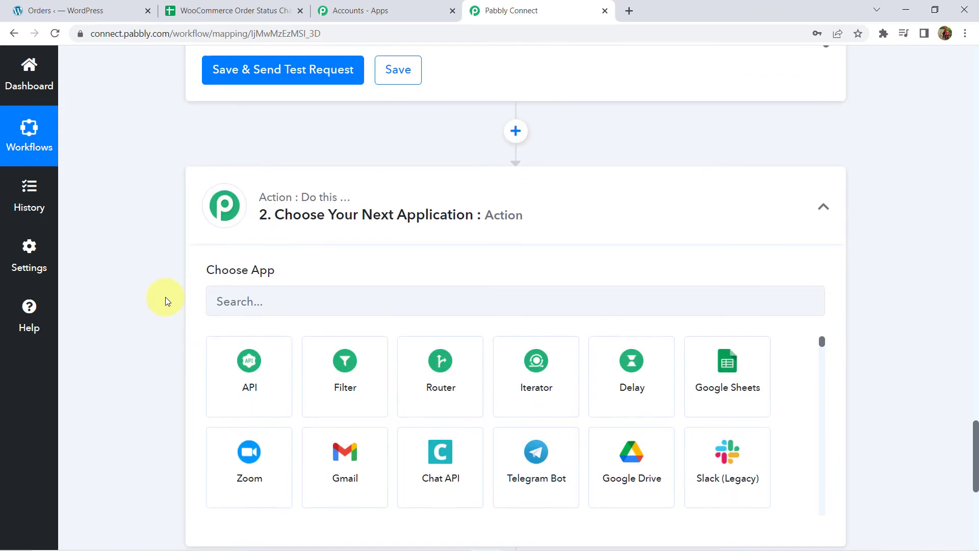
click(254, 278)
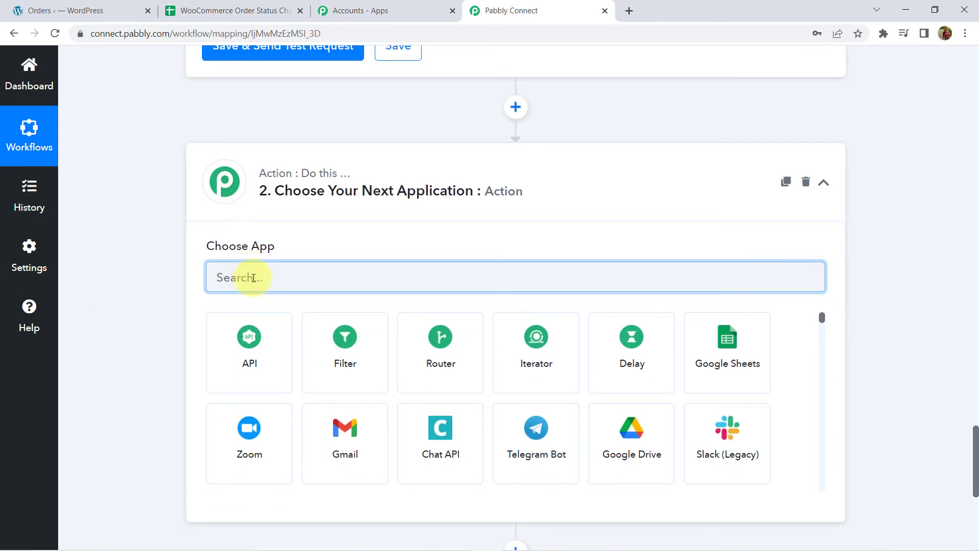
text(Google)
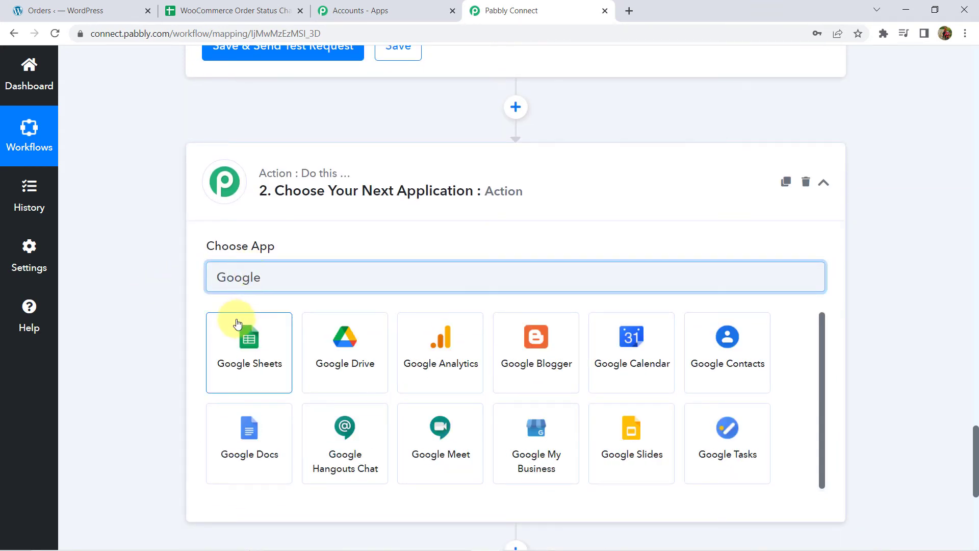
click(235, 335)
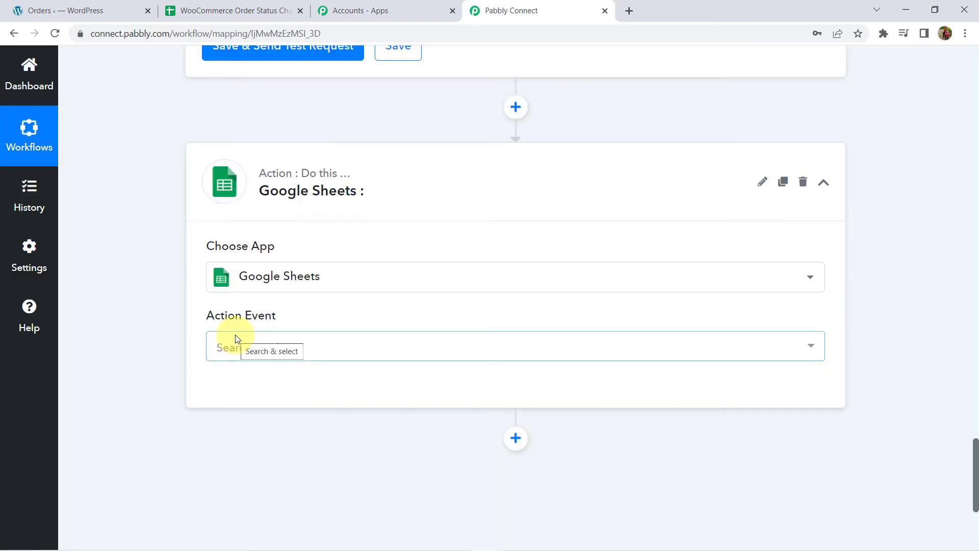
- Set the action event to Update Row and connect the existing Google Sheets #78 account
click(237, 339)
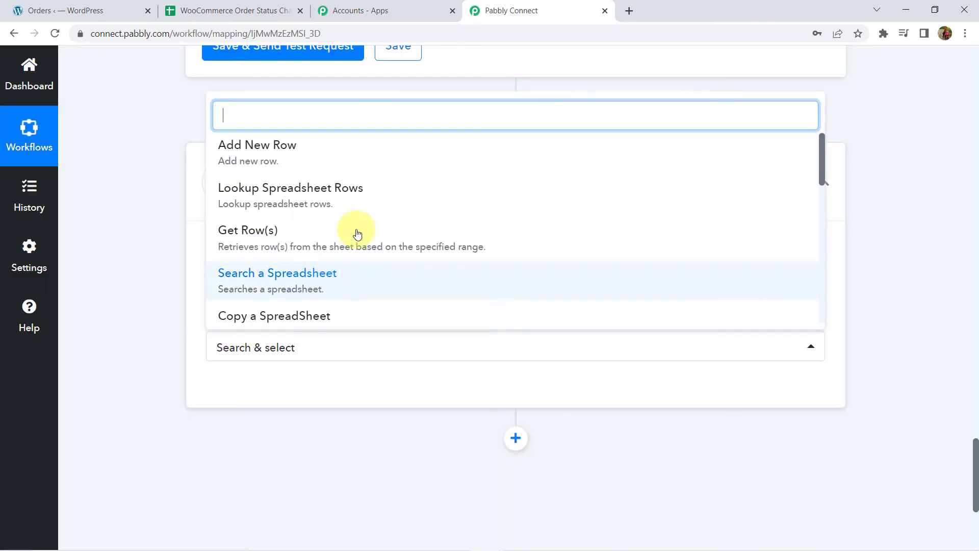
scroll(291, 204, down, 1)
scroll(294, 209, down, 1)
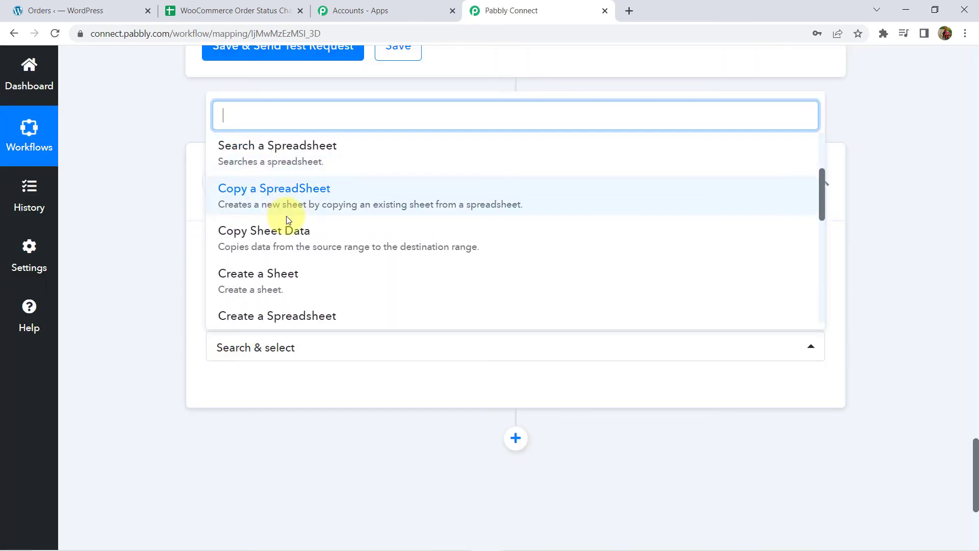
scroll(286, 219, down, 2)
scroll(284, 219, down, 1)
scroll(287, 222, down, 2)
scroll(288, 224, down, 1)
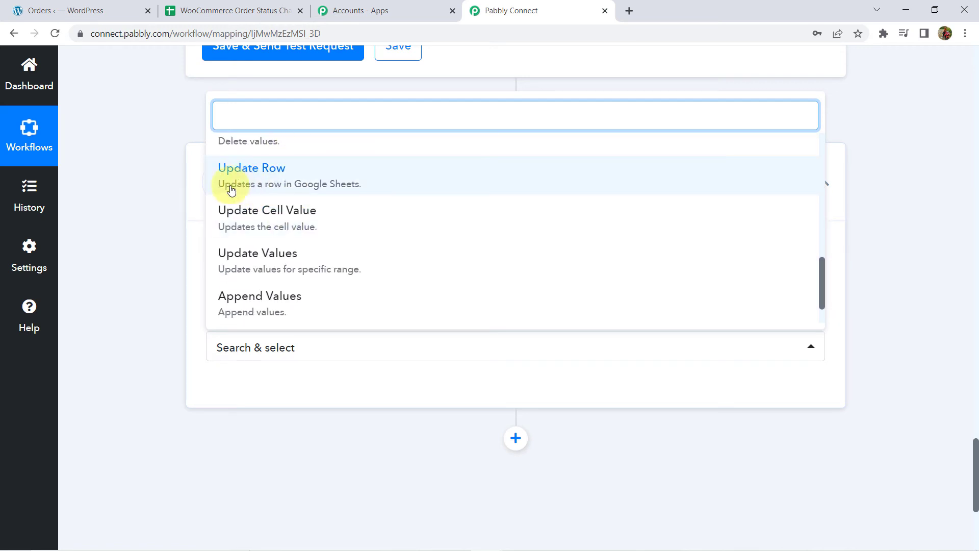
click(271, 182)
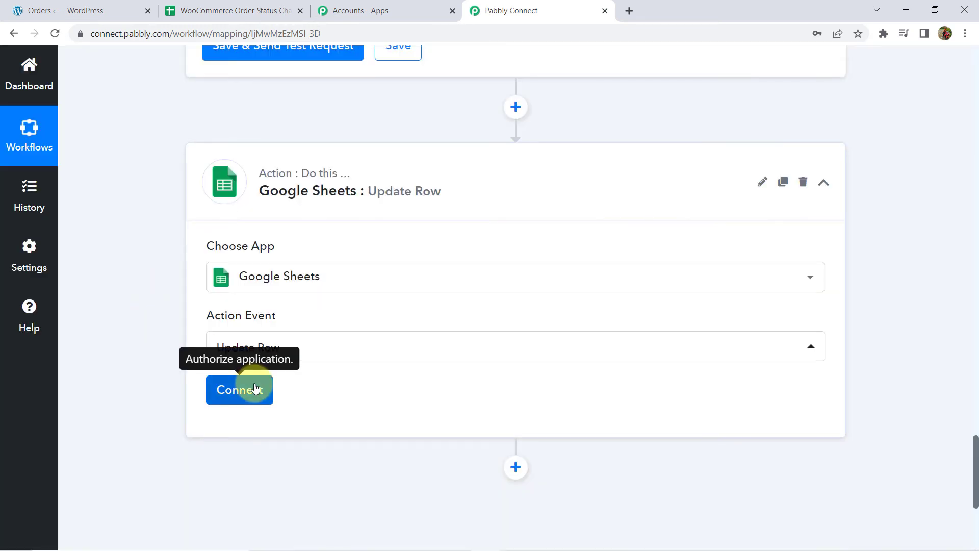
click(240, 390)
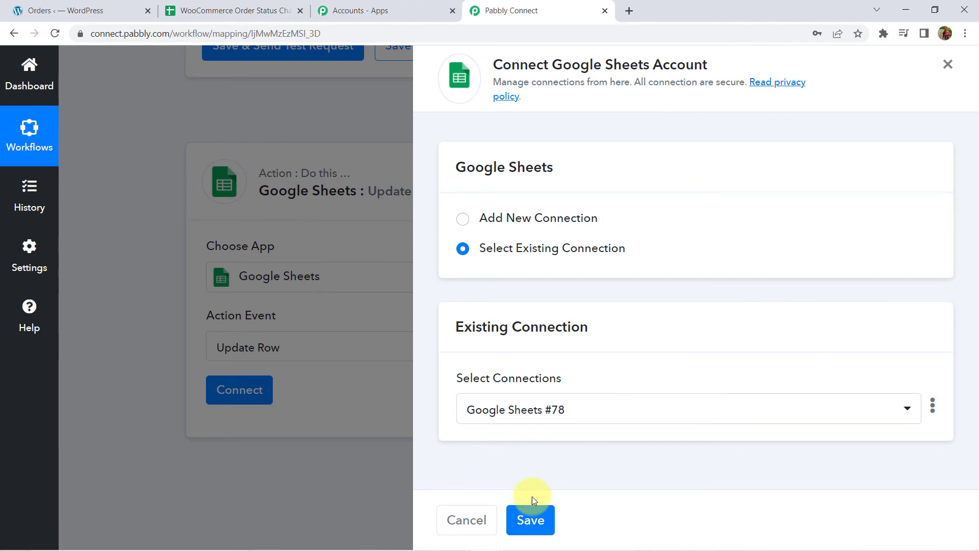
click(523, 519)
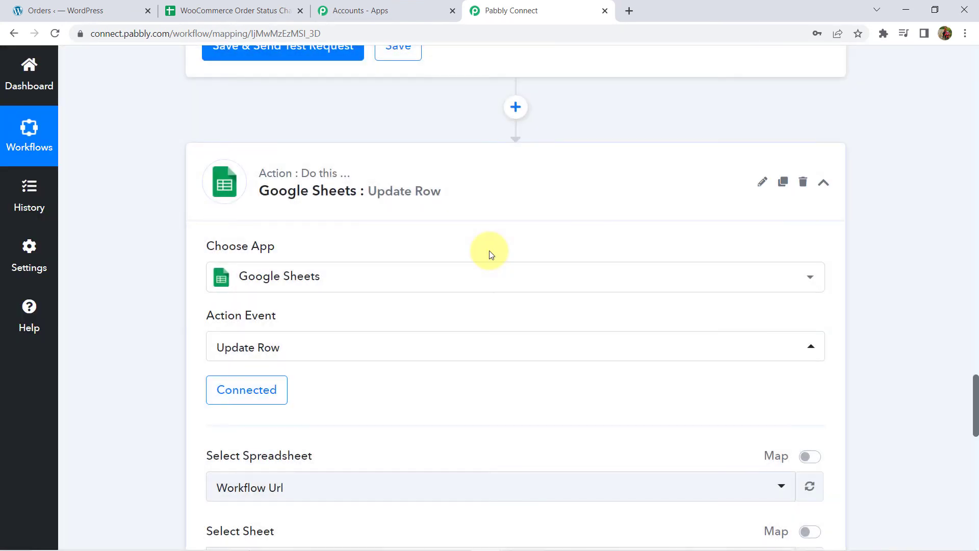
- Search 'WooCo', pick the 'WooCommerce Order Status Change' spreadsheet, and let Sheet1 load as the sheet
scroll(456, 266, down, 3)
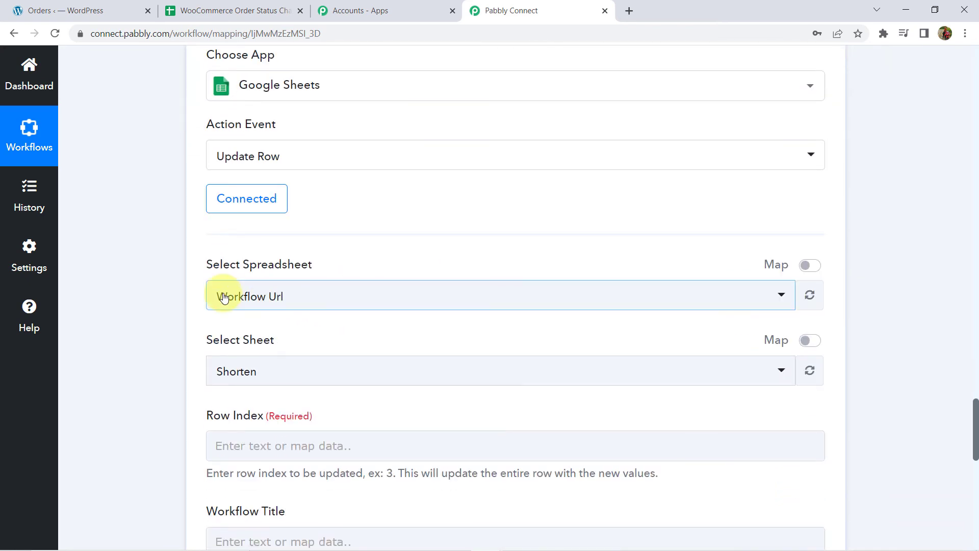
click(261, 300)
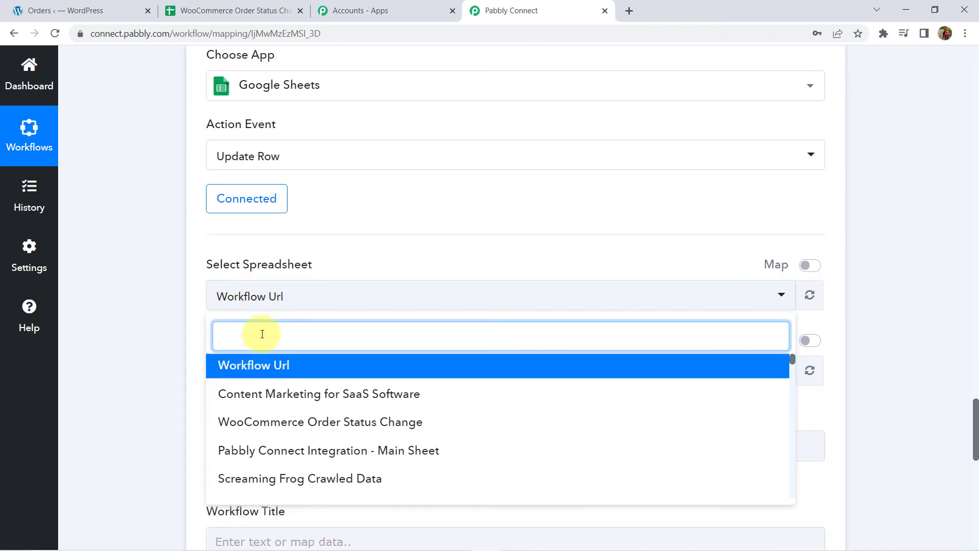
text(WooCo)
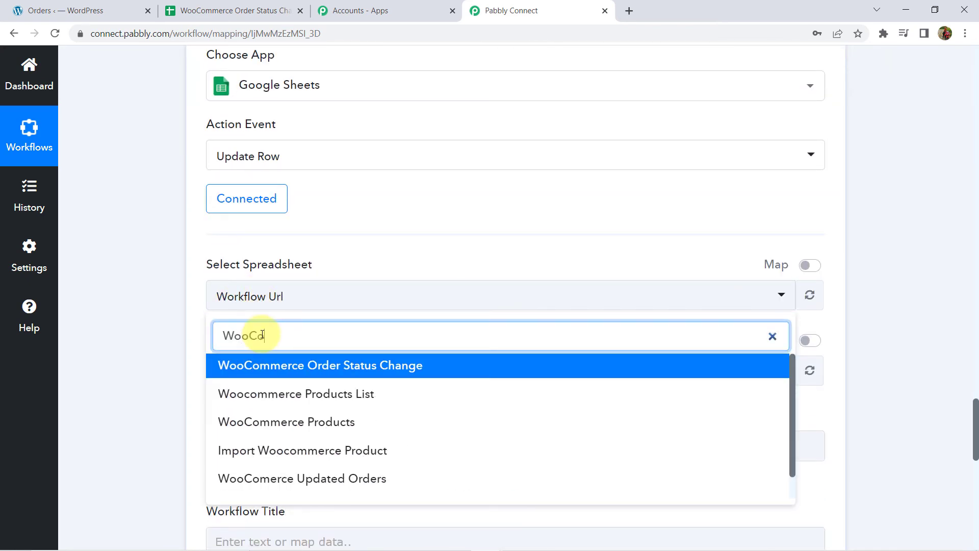
click(400, 368)
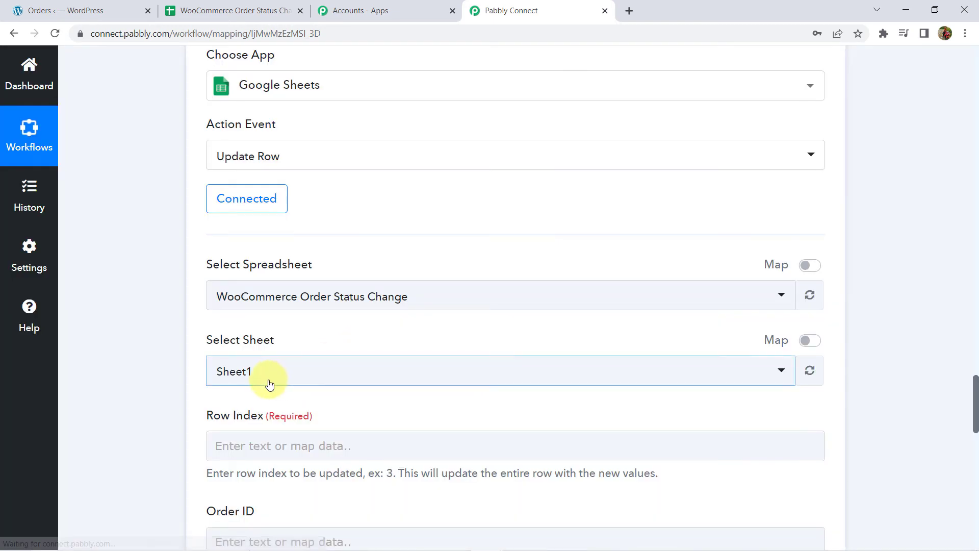
scroll(194, 349, down, 3)
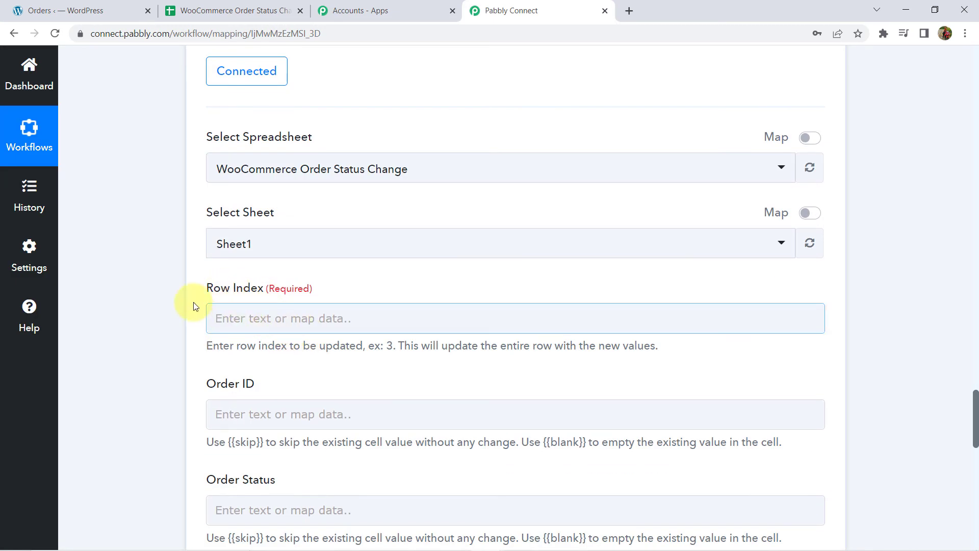
scroll(158, 275, up, 5)
scroll(521, 286, up, 6)
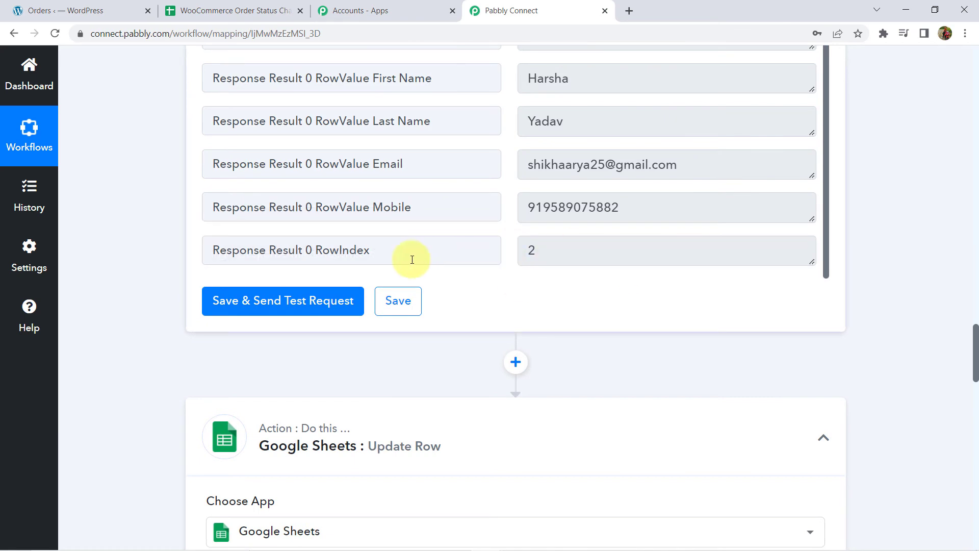
scroll(164, 298, down, 10)
- Map the lookup step's RowIndex value into the Row Index field
click(269, 317)
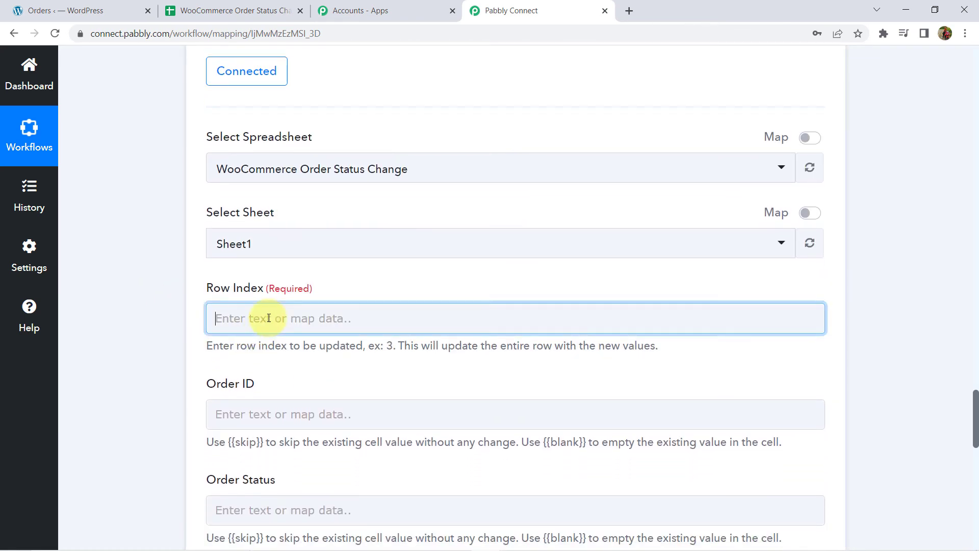
click(320, 463)
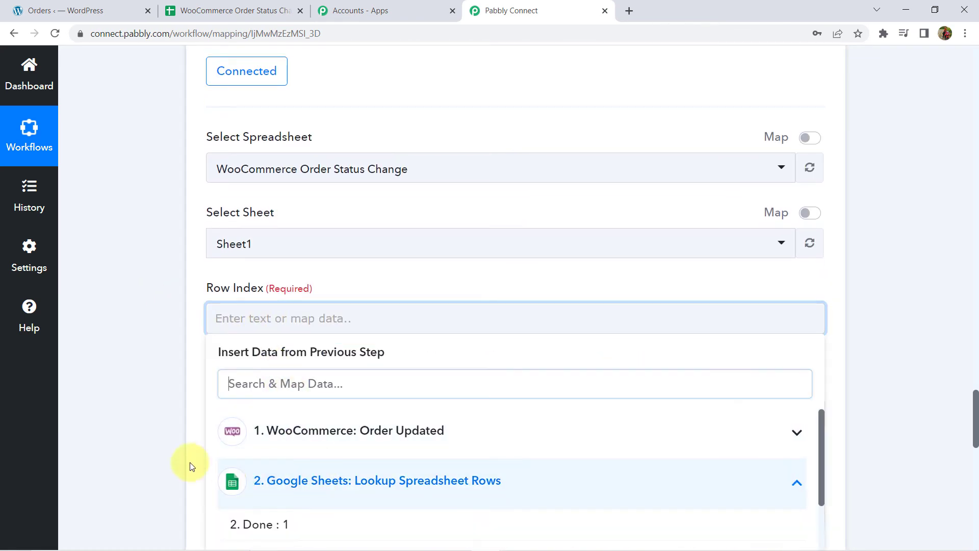
scroll(142, 443, down, 5)
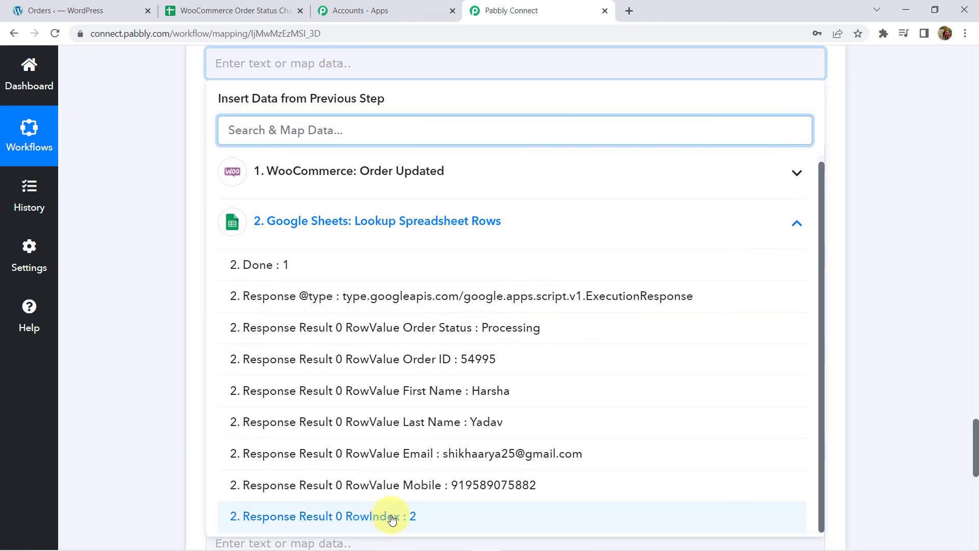
click(391, 517)
click(172, 224)
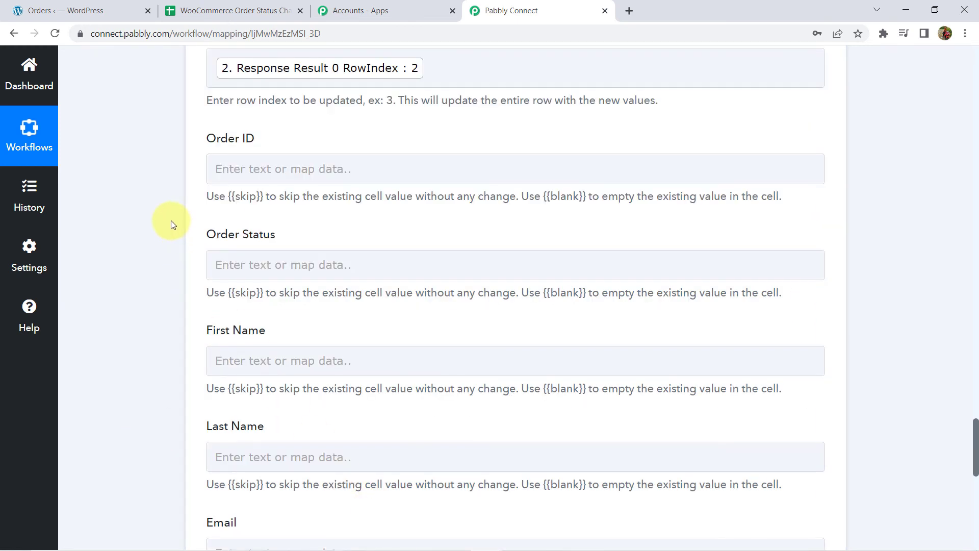
- Map the WooCommerce order Id into the Order ID field
click(252, 168)
click(335, 346)
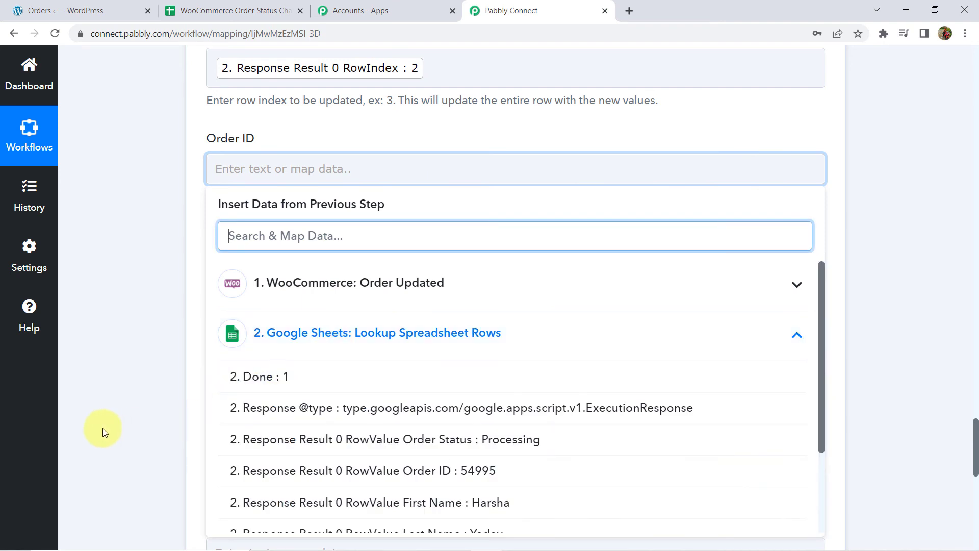
scroll(466, 416, down, 1)
scroll(437, 394, down, 2)
scroll(271, 327, up, 3)
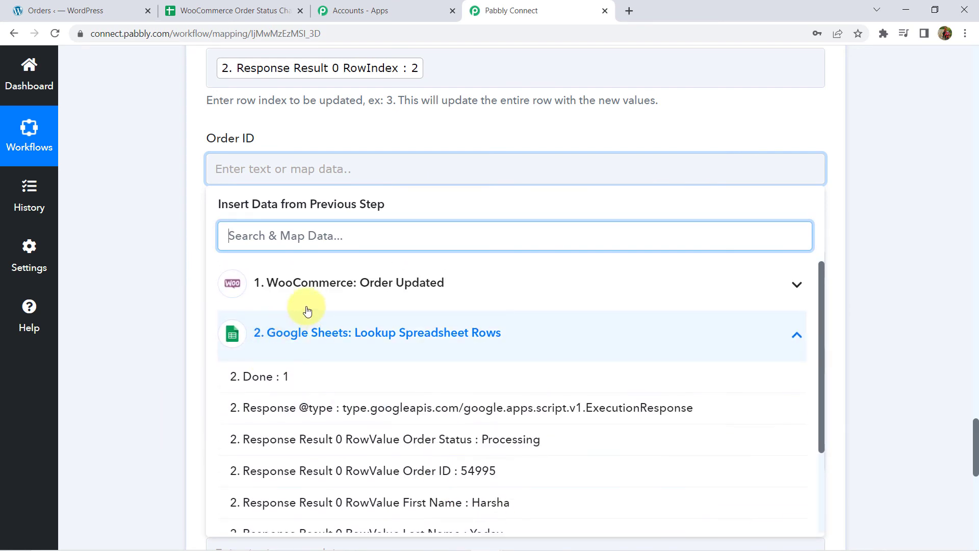
click(258, 290)
click(275, 329)
click(156, 192)
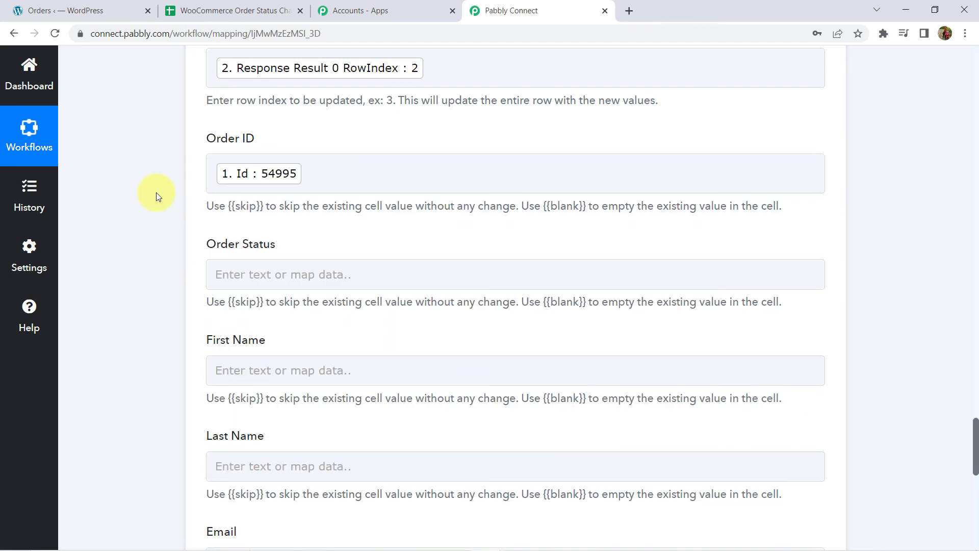
- Map the WooCommerce order's Status (on-hold) into the Order Status field, found by searching 'stat'
scroll(156, 192, down, 1)
click(290, 203)
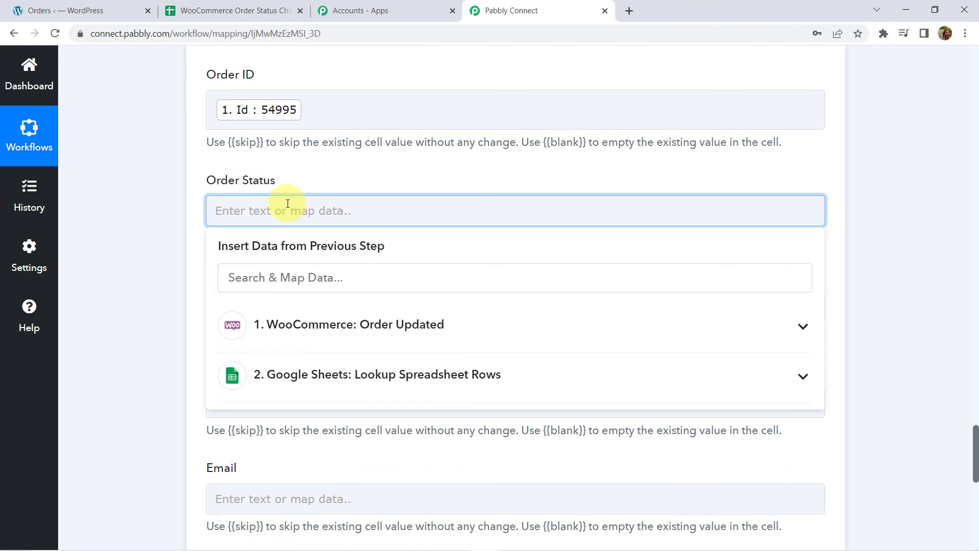
click(306, 316)
scroll(156, 382, down, 2)
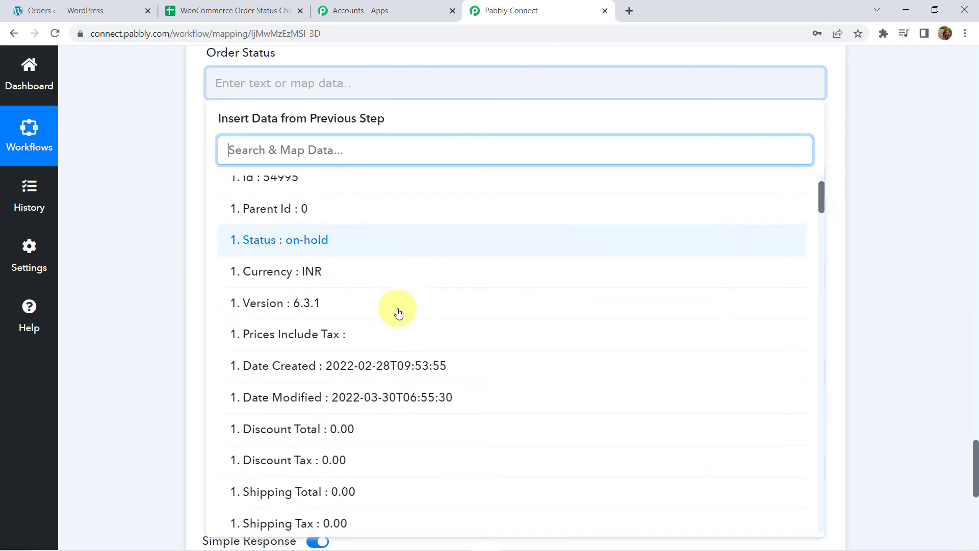
scroll(399, 313, down, 2)
scroll(388, 313, down, 1)
scroll(377, 313, down, 4)
scroll(376, 313, down, 2)
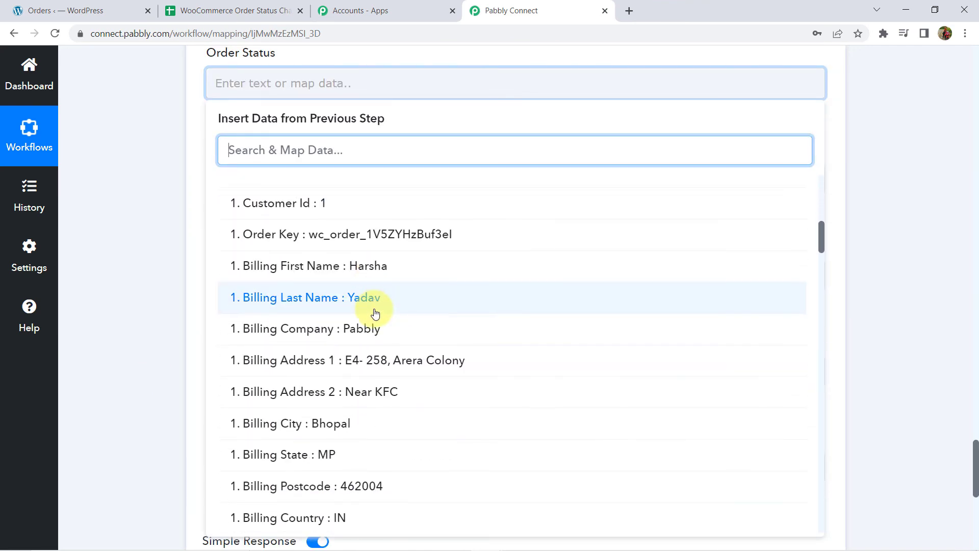
scroll(375, 312, up, 2)
scroll(376, 310, up, 4)
scroll(372, 255, up, 4)
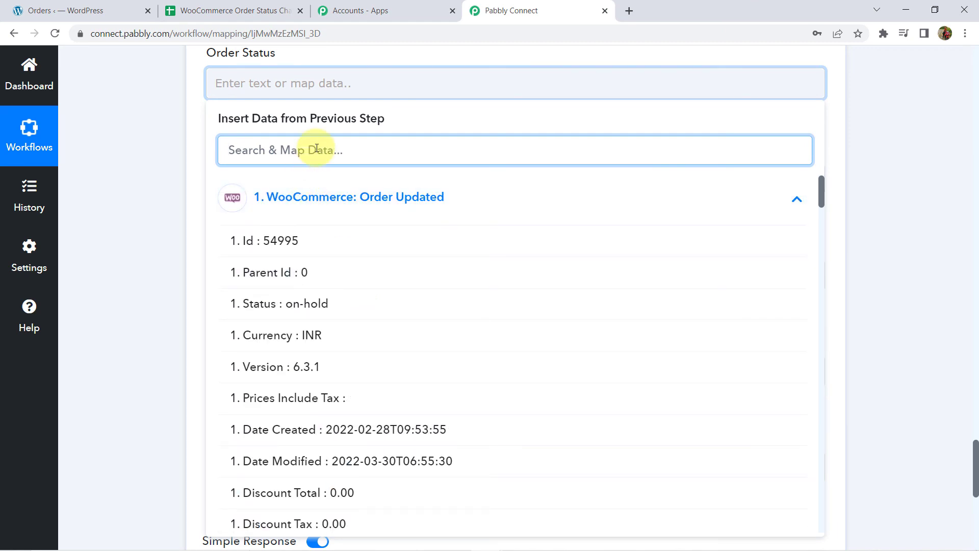
text(ord)
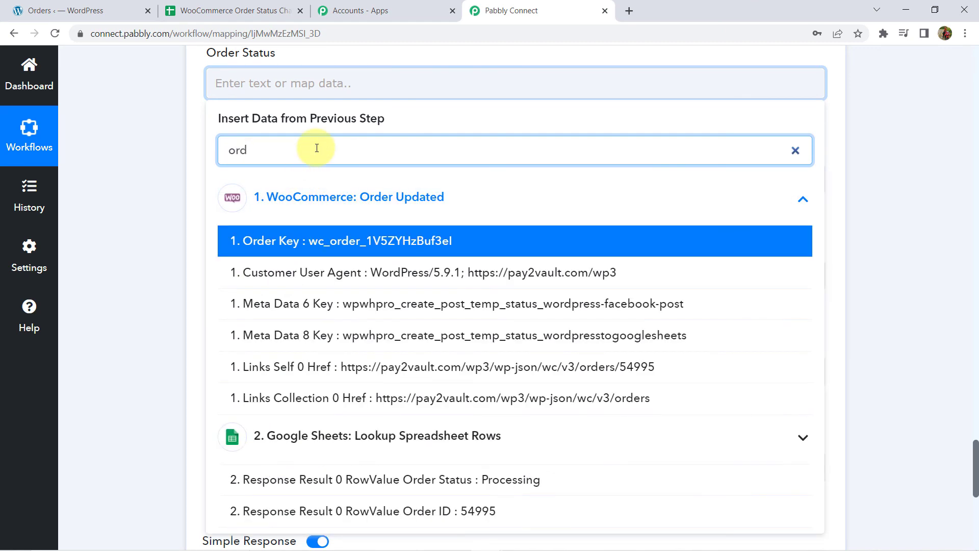
key(BackSpace)
key(BackSpace)
key(BackSpace)
text(stat)
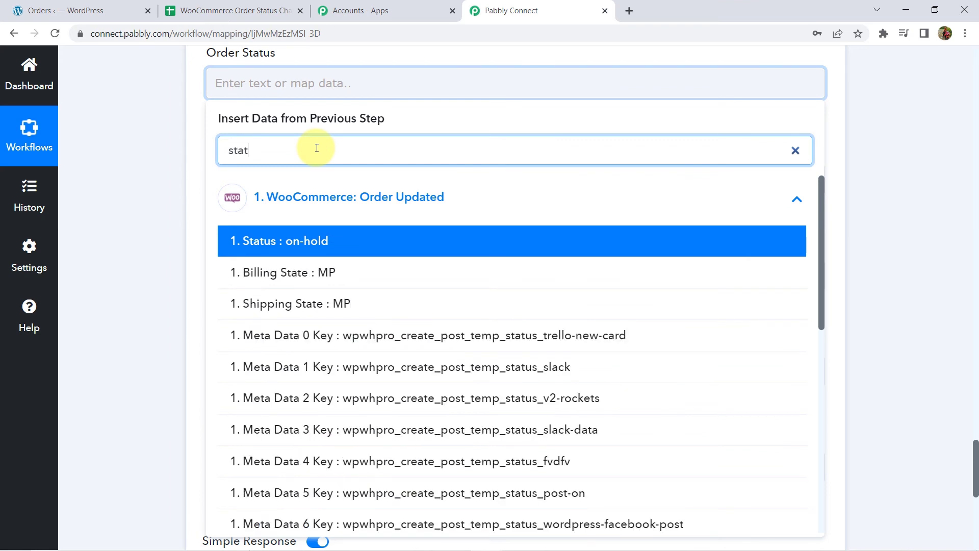
click(325, 240)
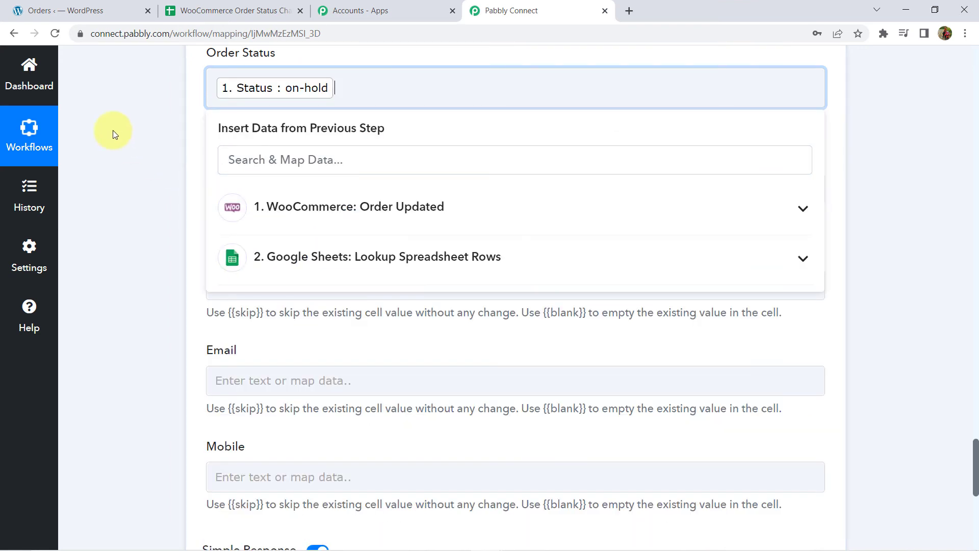
click(116, 129)
- Map the order's billing first name into First Name, replacing the lookup's First Name value
scroll(132, 120, down, 1)
click(284, 124)
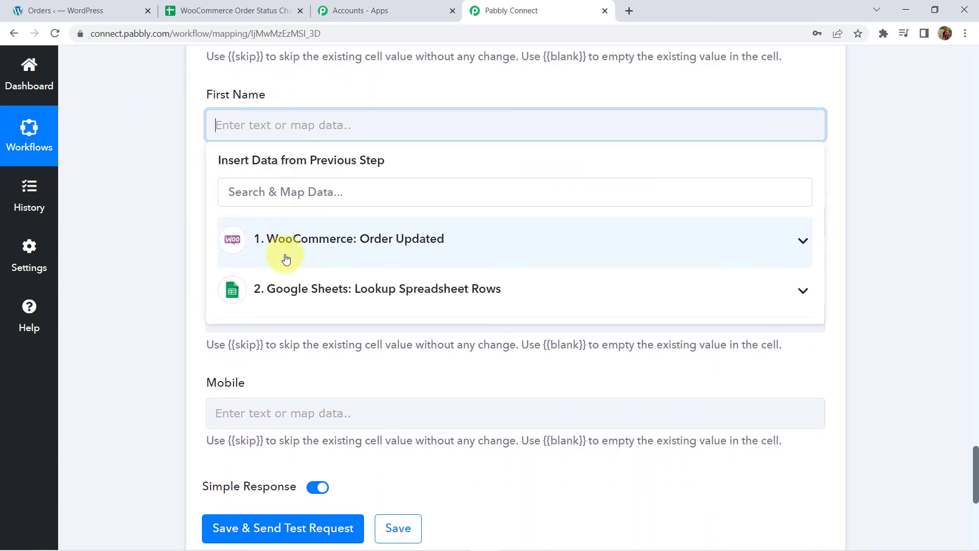
click(316, 301)
scroll(109, 299, down, 1)
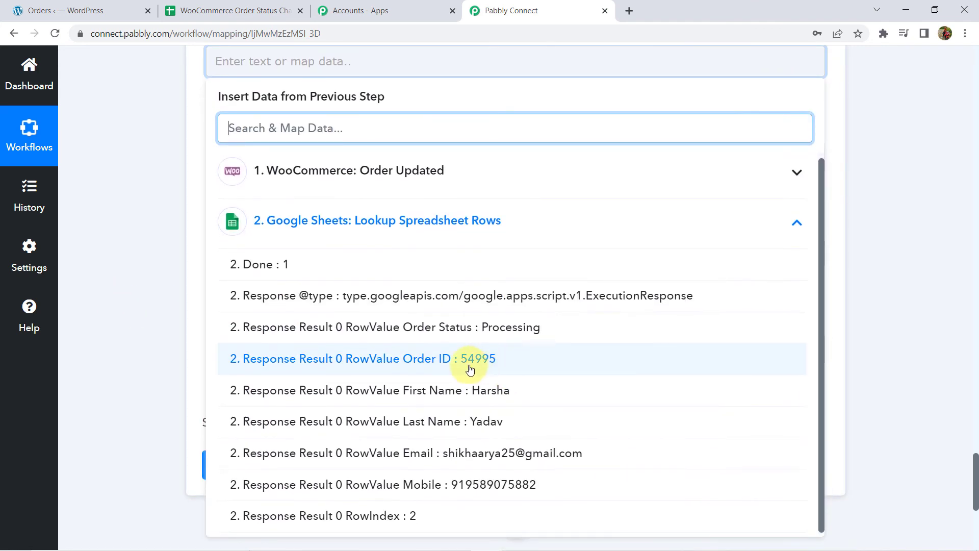
click(423, 391)
click(102, 192)
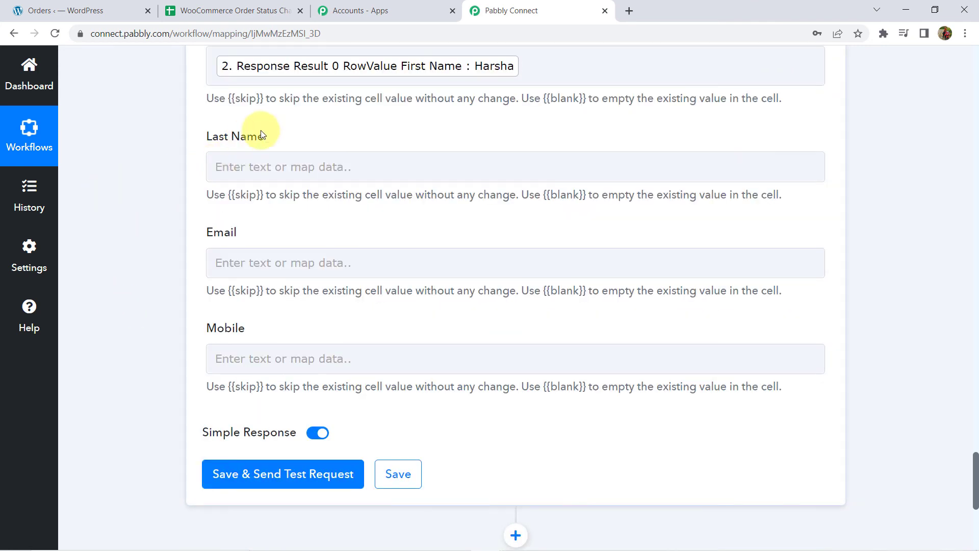
click(553, 70)
key(BackSpace)
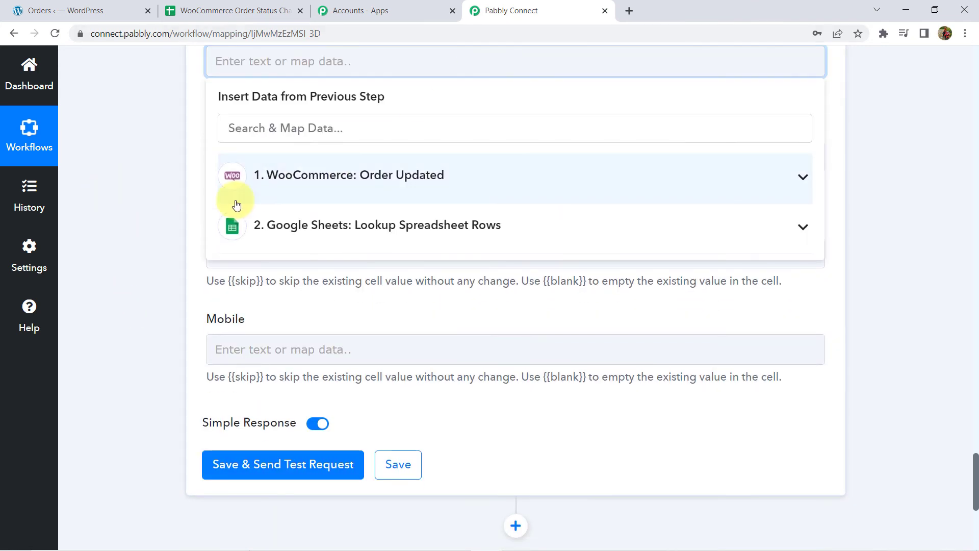
click(317, 176)
scroll(327, 344, down, 3)
scroll(328, 343, down, 5)
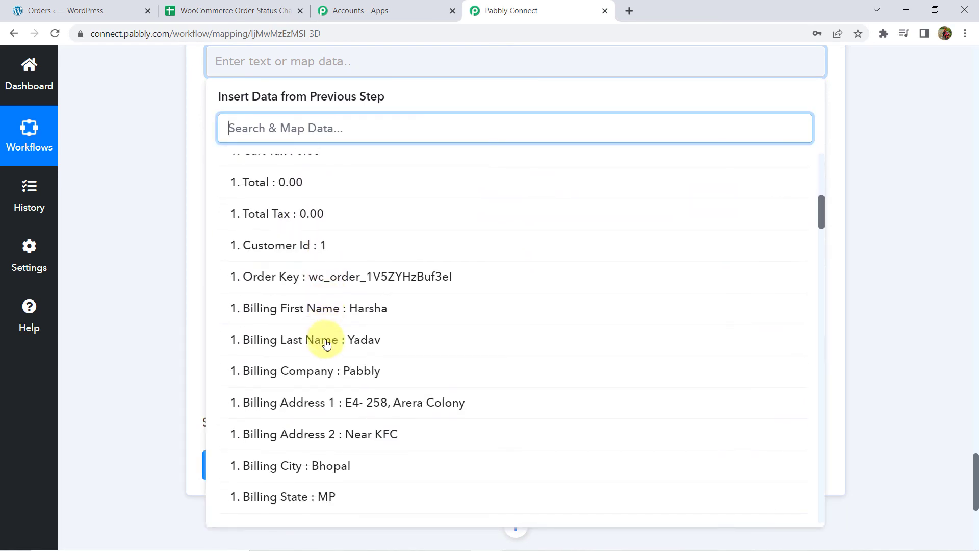
click(409, 318)
click(166, 104)
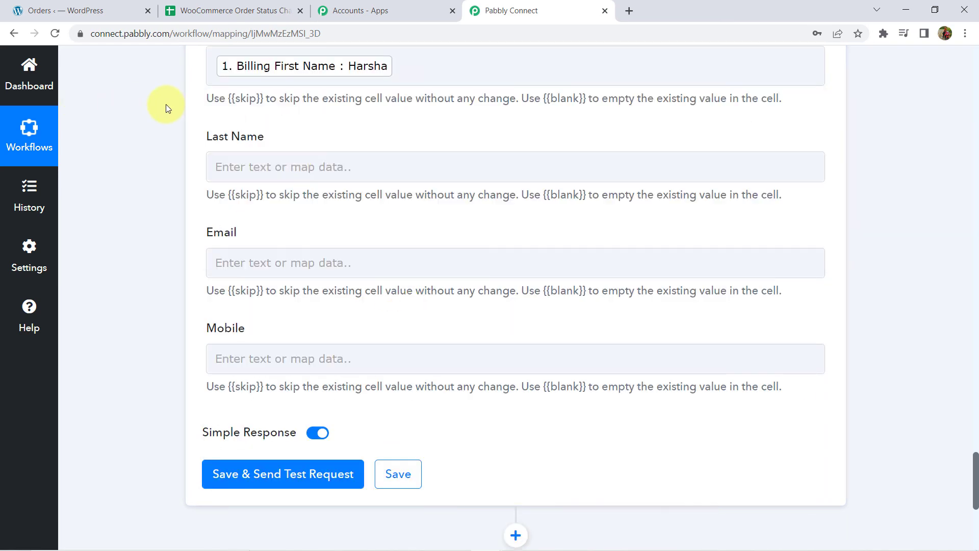
- Map the order's billing last name into the Last Name field
click(276, 168)
click(435, 294)
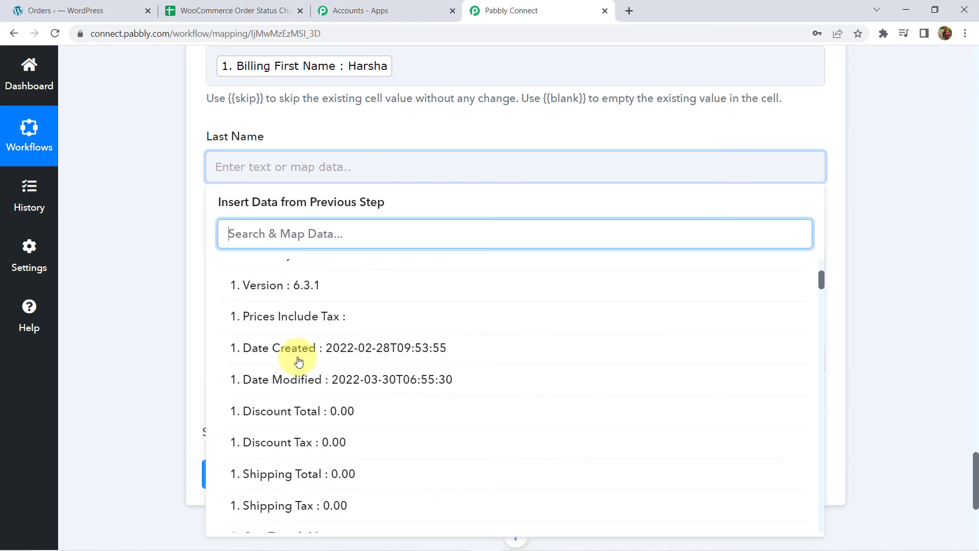
scroll(305, 368, down, 2)
scroll(306, 370, down, 3)
scroll(357, 357, down, 3)
click(387, 315)
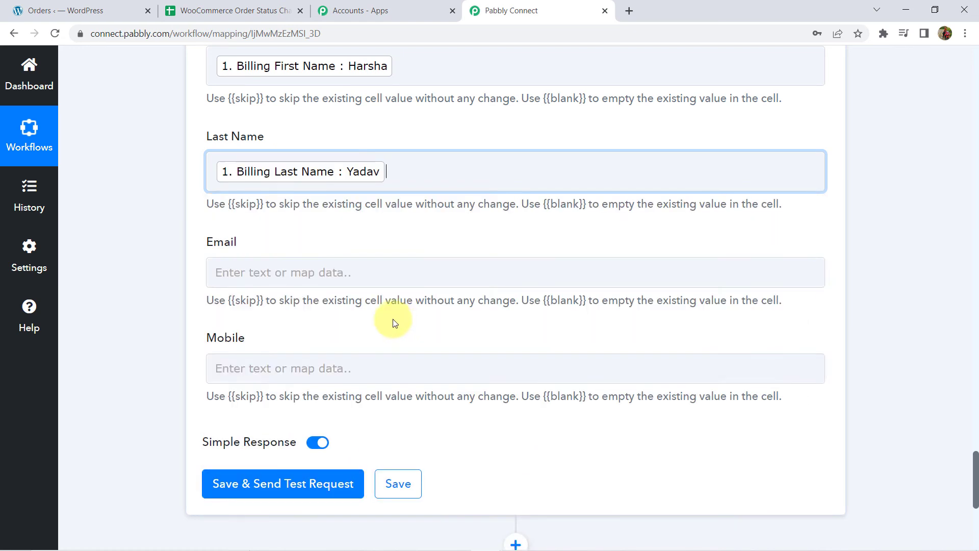
- Map the order's Billing Email into the Email field, found by searching 'ema'
click(119, 181)
click(227, 209)
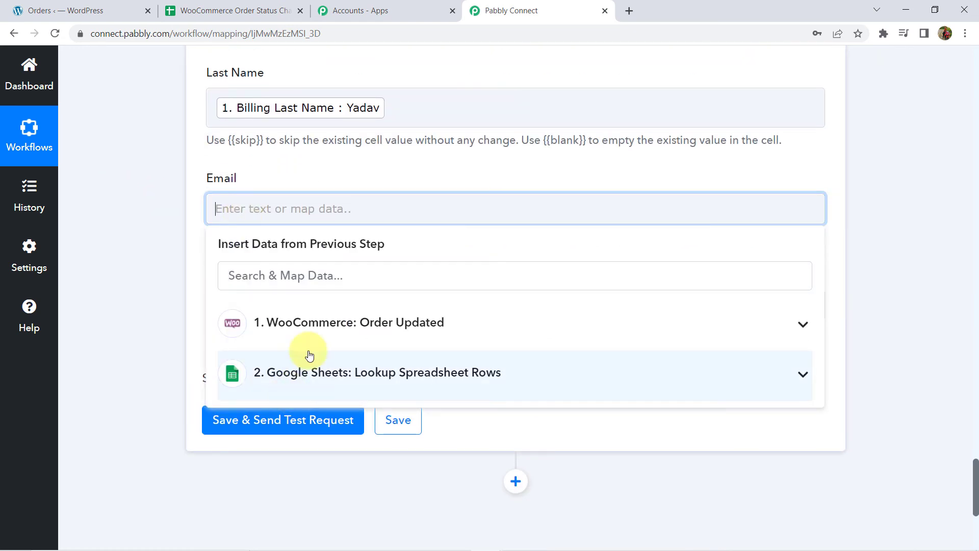
click(306, 322)
scroll(295, 434, down, 5)
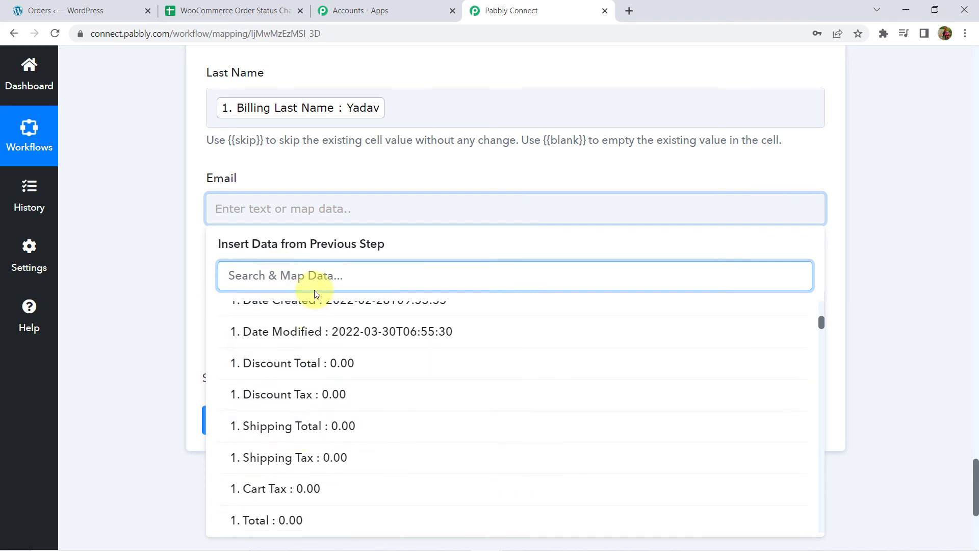
text(ema)
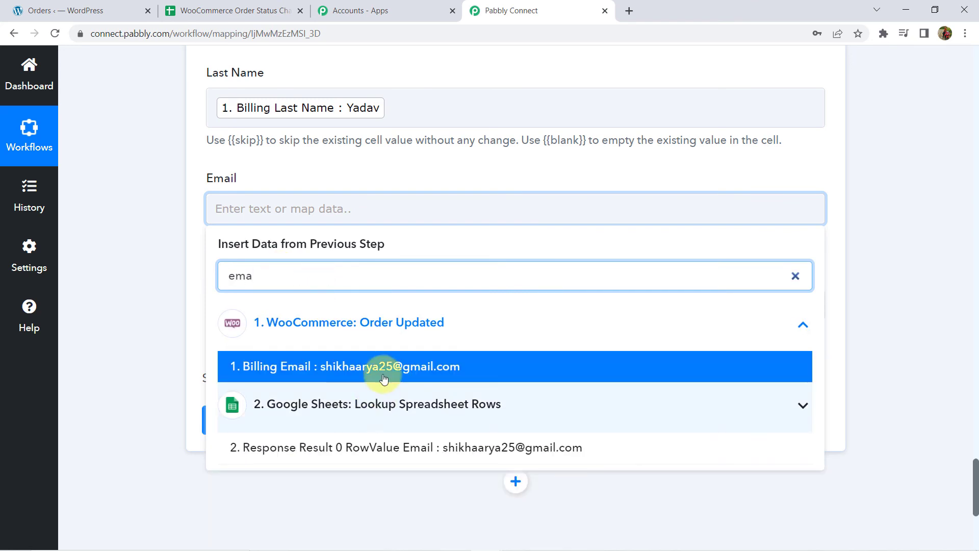
click(380, 365)
- Map the order's Billing Phone into the Mobile field, found by searching 'ph'
click(186, 280)
click(230, 314)
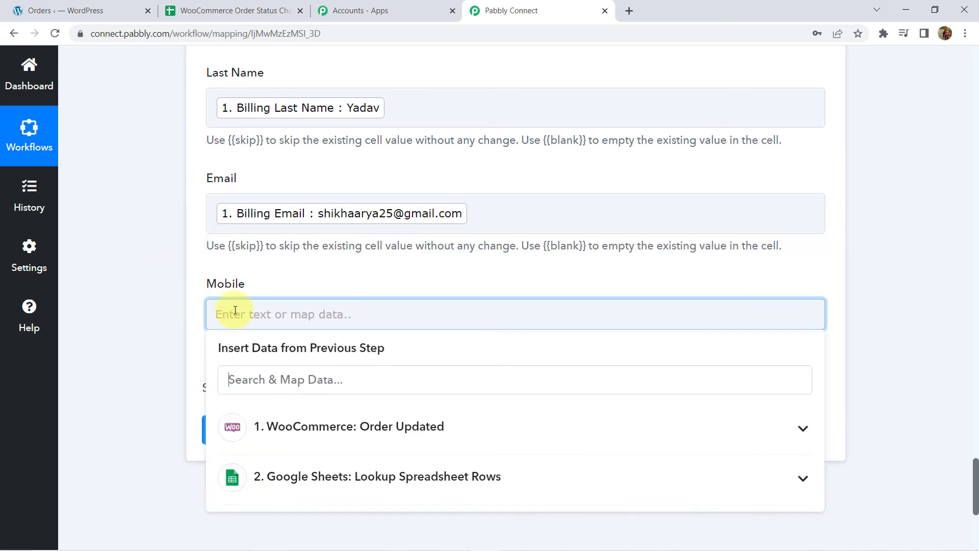
click(309, 443)
scroll(179, 398, down, 1)
click(331, 312)
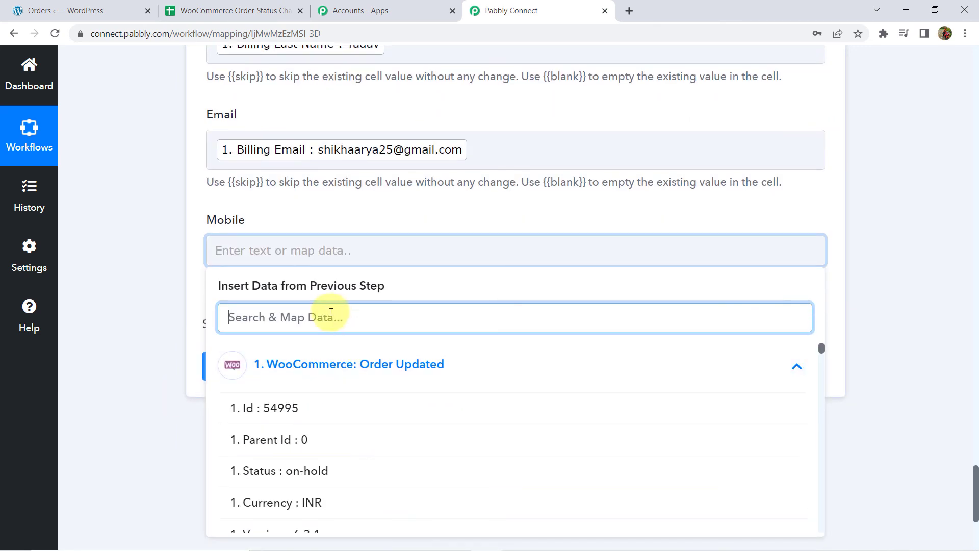
text(mo)
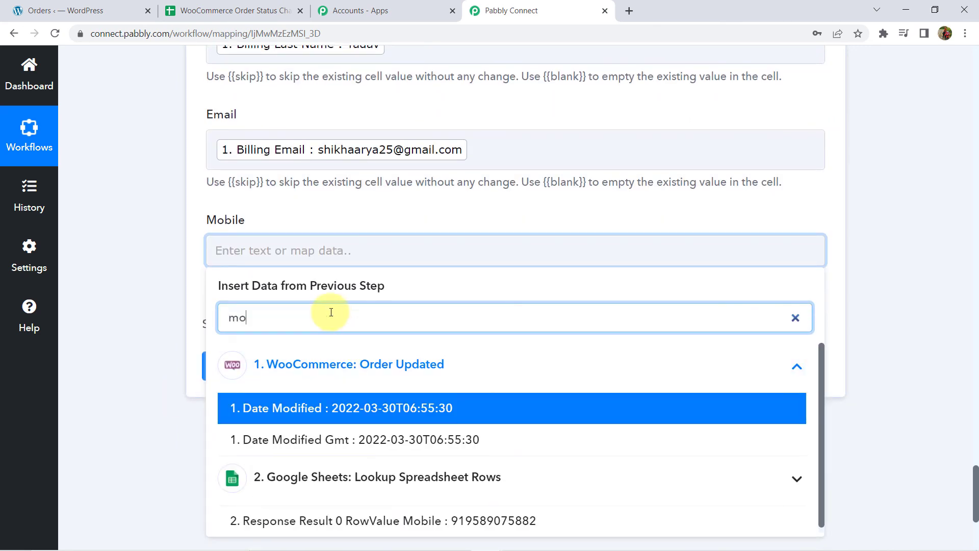
key(BackSpace)
key(BackSpace)
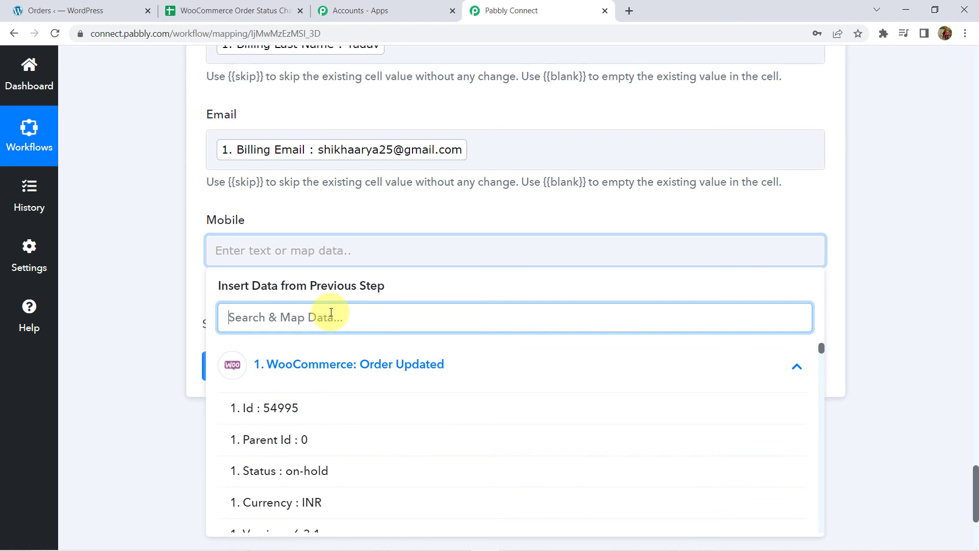
text(ph)
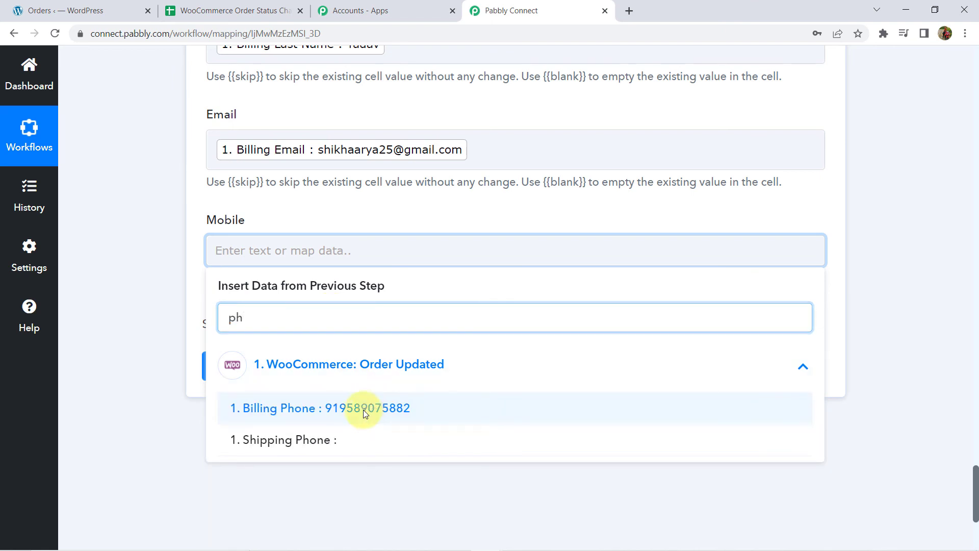
click(363, 409)
click(180, 302)
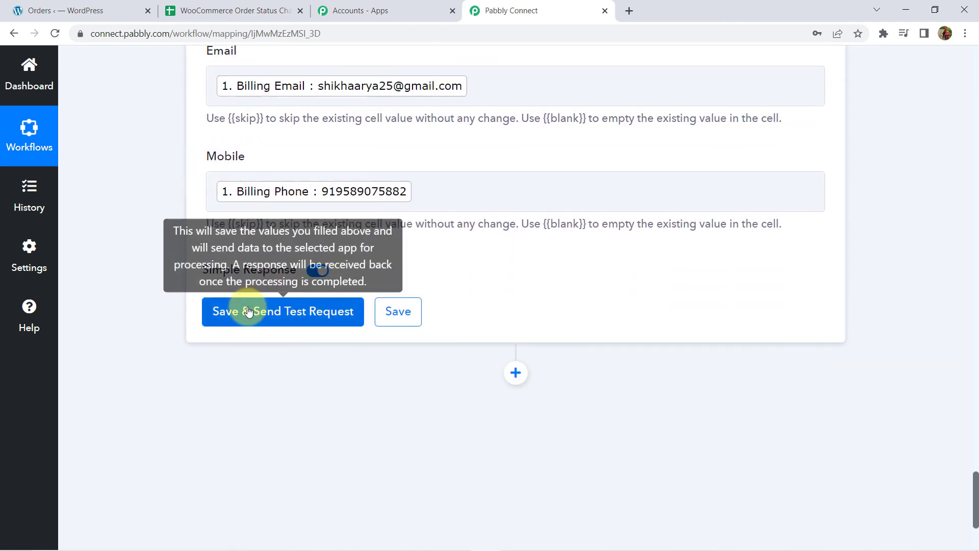
- Save and send a test request, confirming row 2's Order Status changes from Processing to on-hold
click(206, 15)
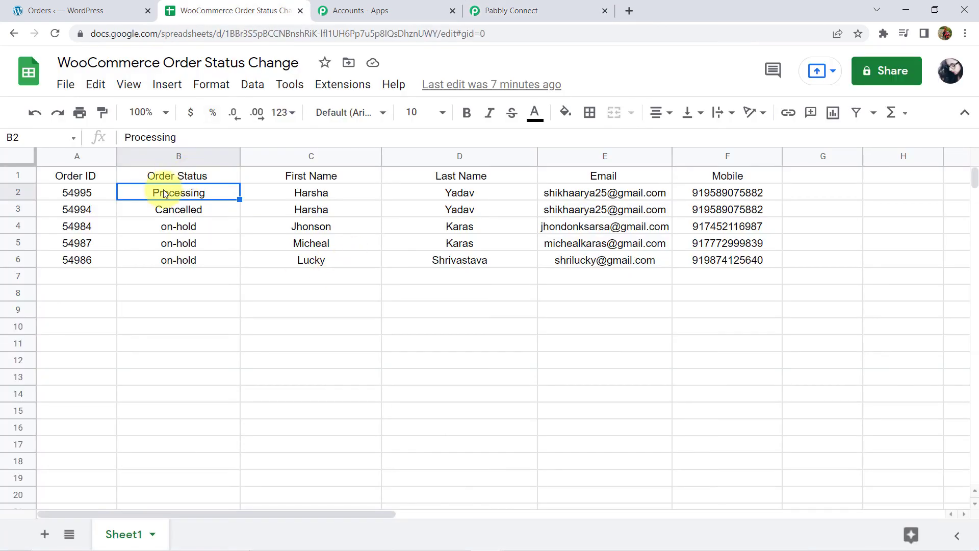
click(561, 11)
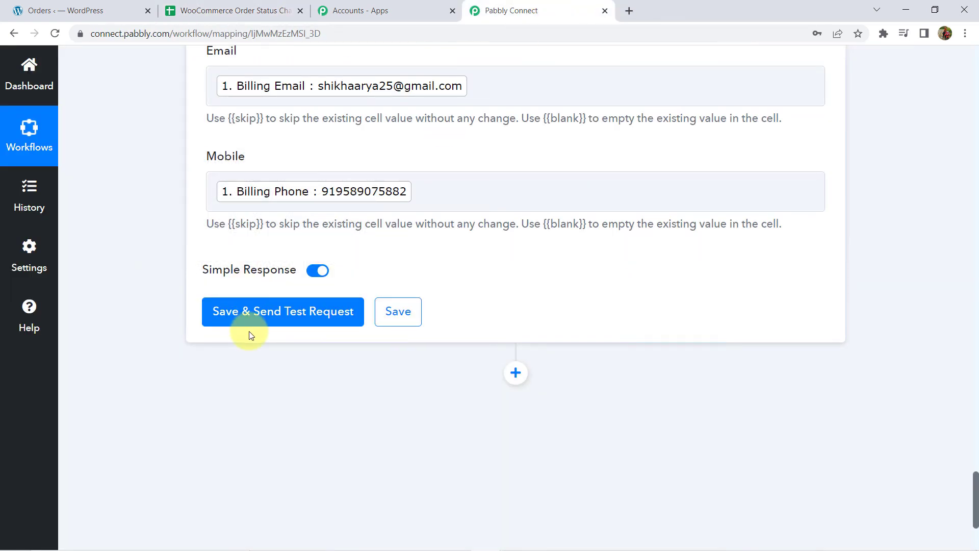
click(258, 315)
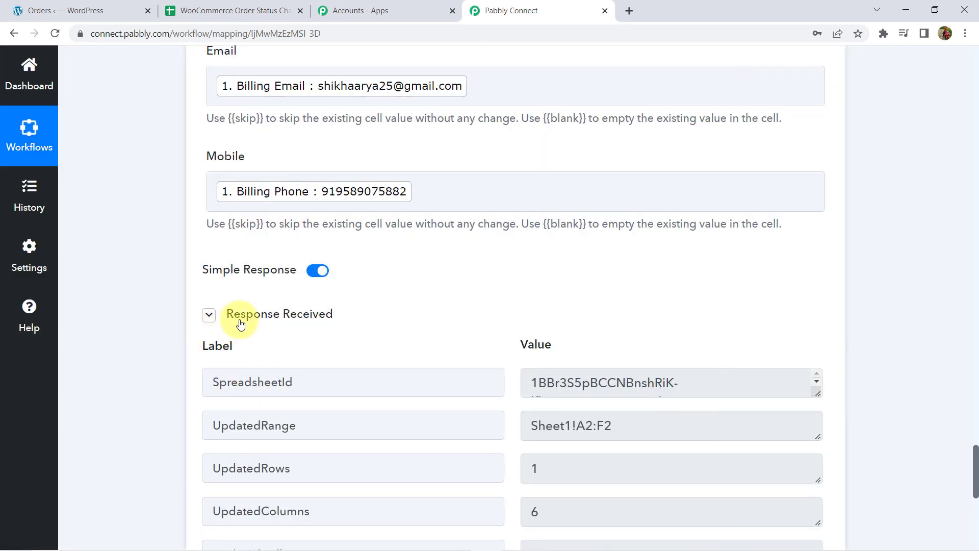
click(249, 4)
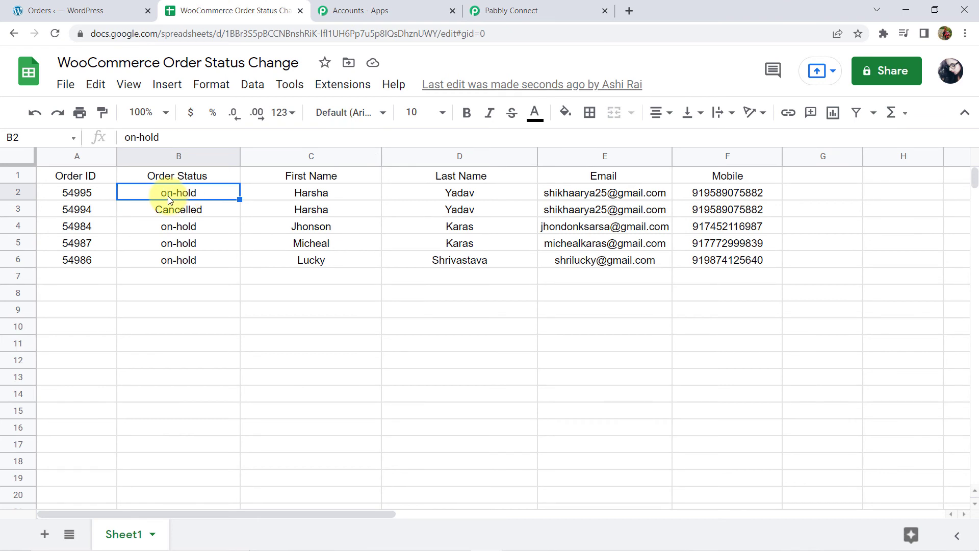
click(488, 6)
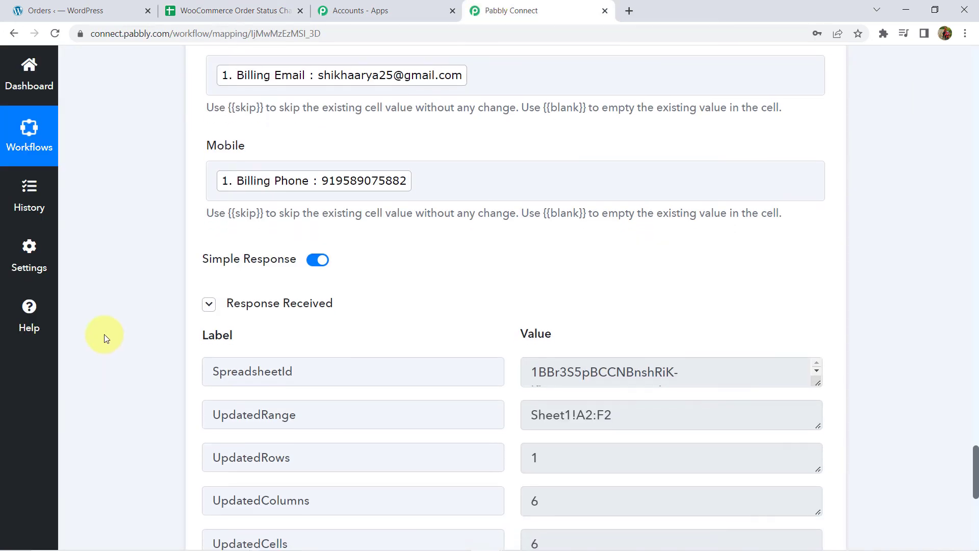
- Save the Update Row step and collapse the WooCommerce trigger card
scroll(104, 334, down, 5)
click(384, 293)
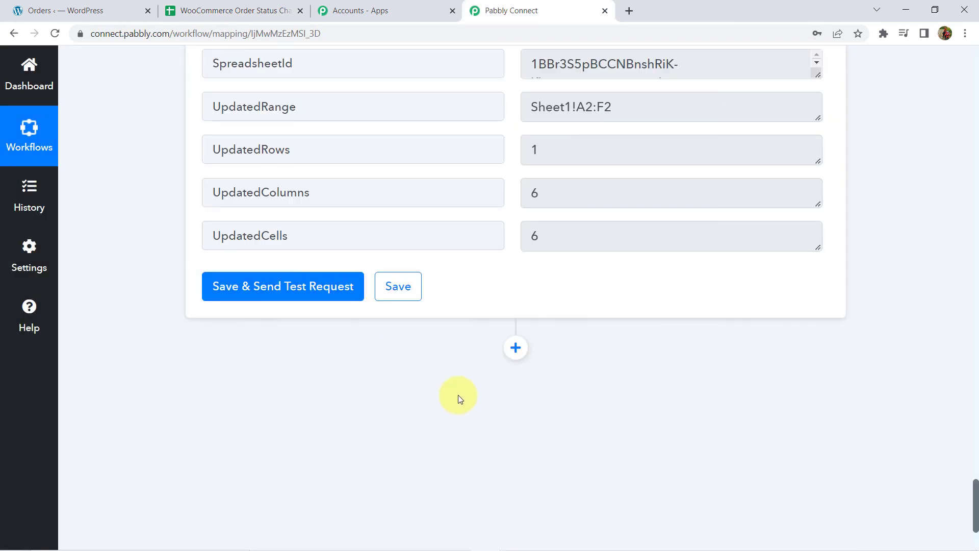
scroll(458, 397, up, 5)
scroll(456, 396, up, 10)
scroll(456, 395, up, 10)
scroll(434, 387, up, 7)
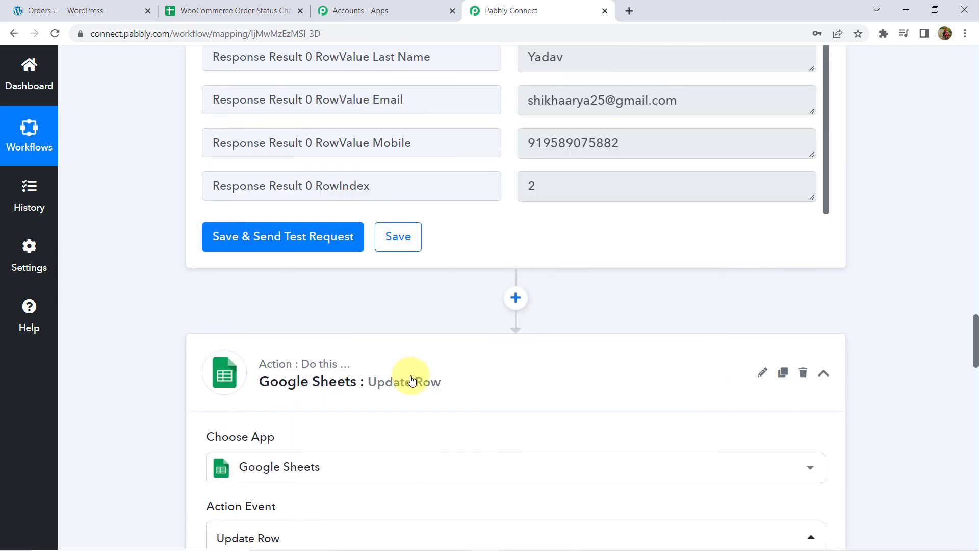
scroll(430, 376, up, 5)
scroll(432, 374, up, 10)
scroll(432, 373, up, 7)
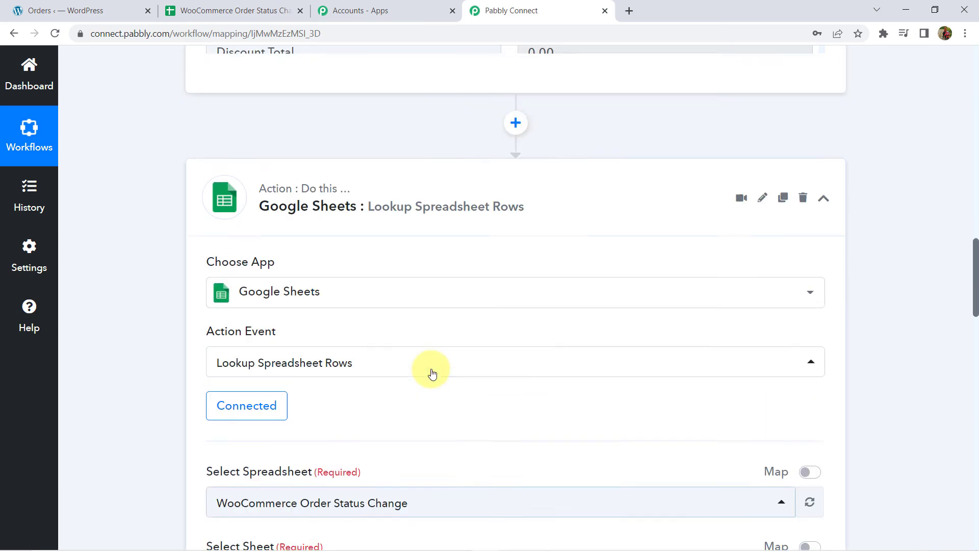
scroll(431, 374, up, 5)
scroll(417, 403, up, 15)
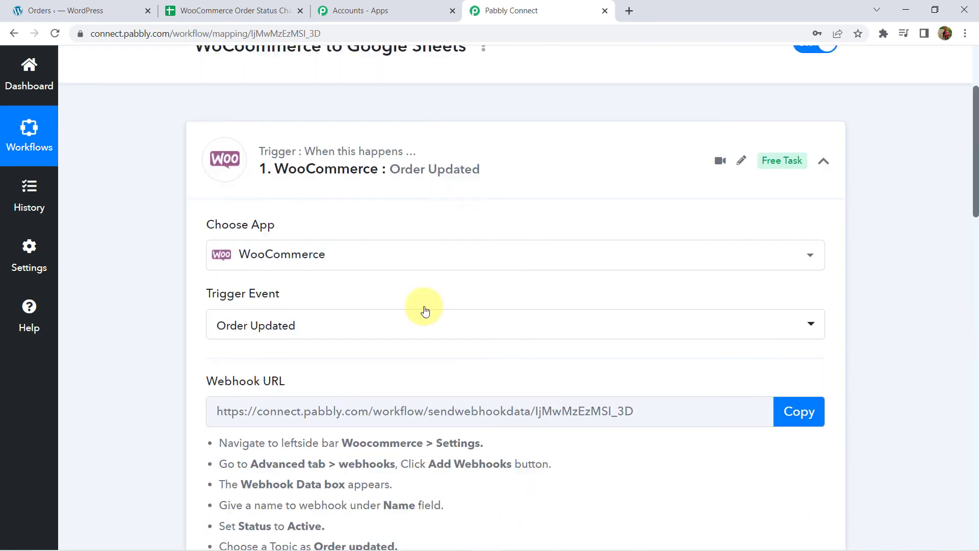
click(423, 229)
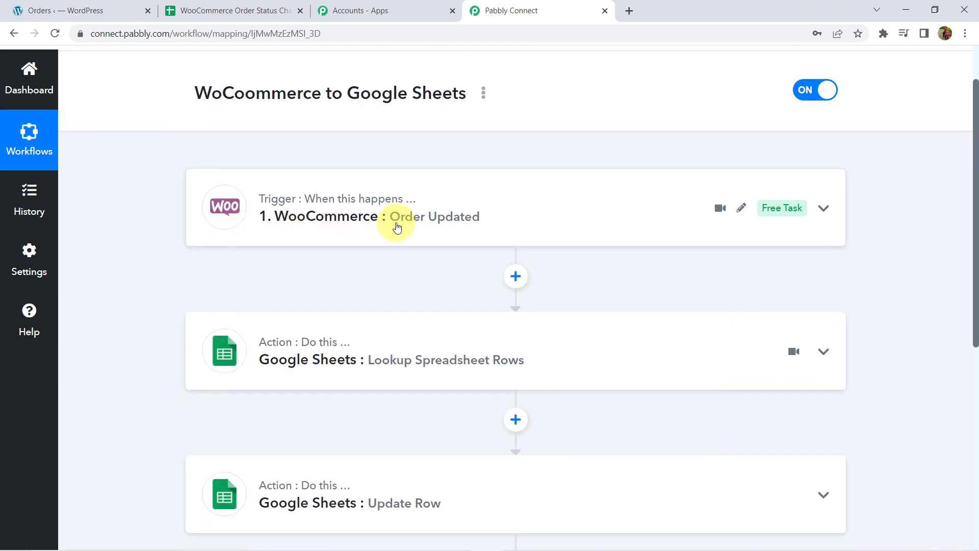
- Review the 'WooCommerce Order Status Change' spreadsheet, where order 54995 now reads on-hold
scroll(357, 260, down, 2)
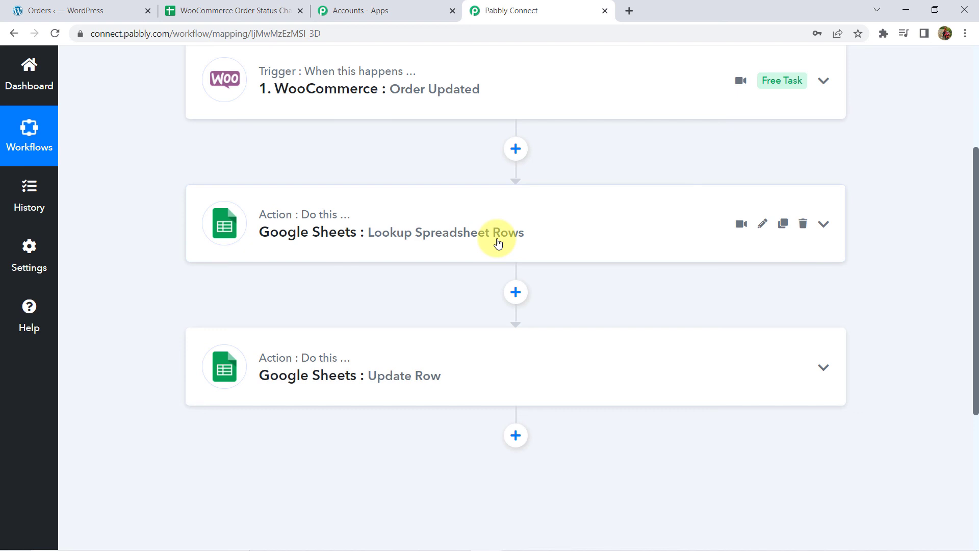
scroll(494, 243, down, 1)
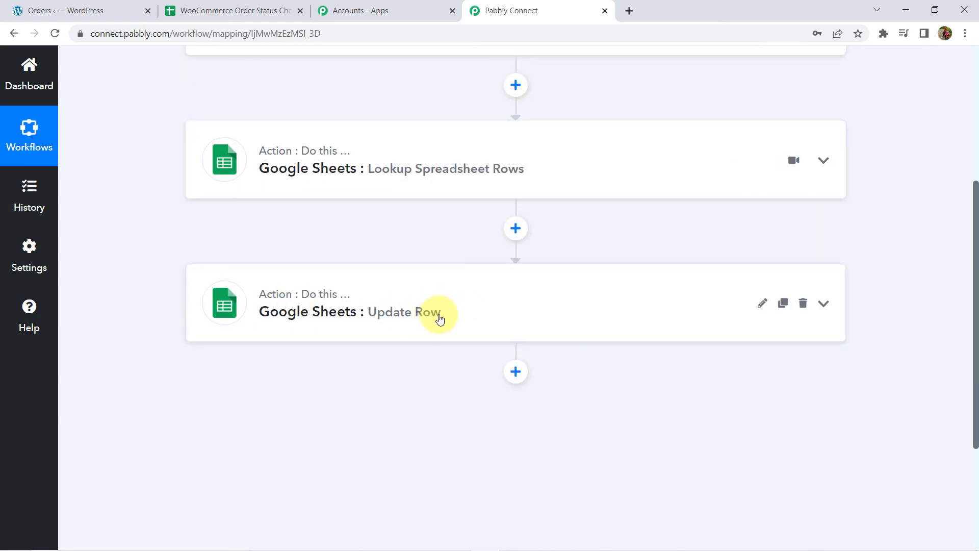
click(273, 9)
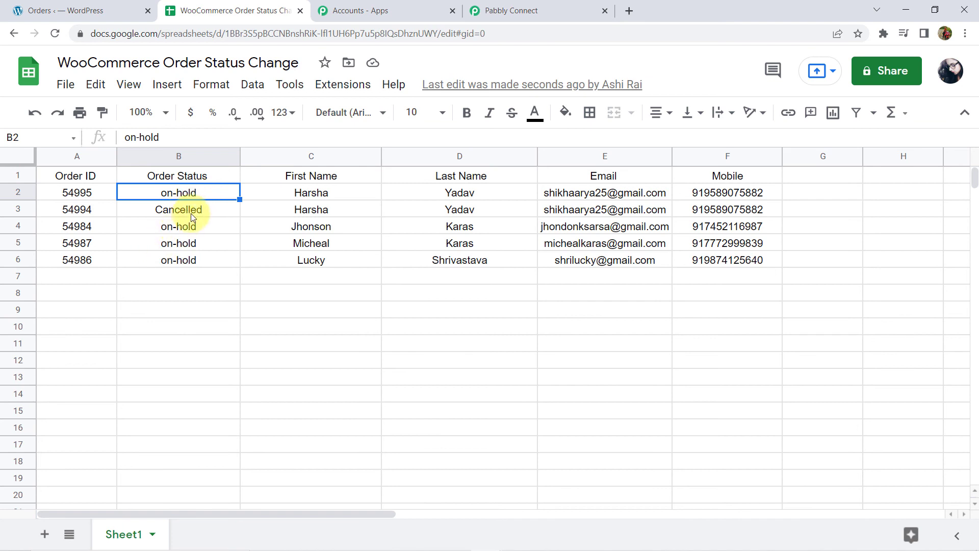
click(175, 230)
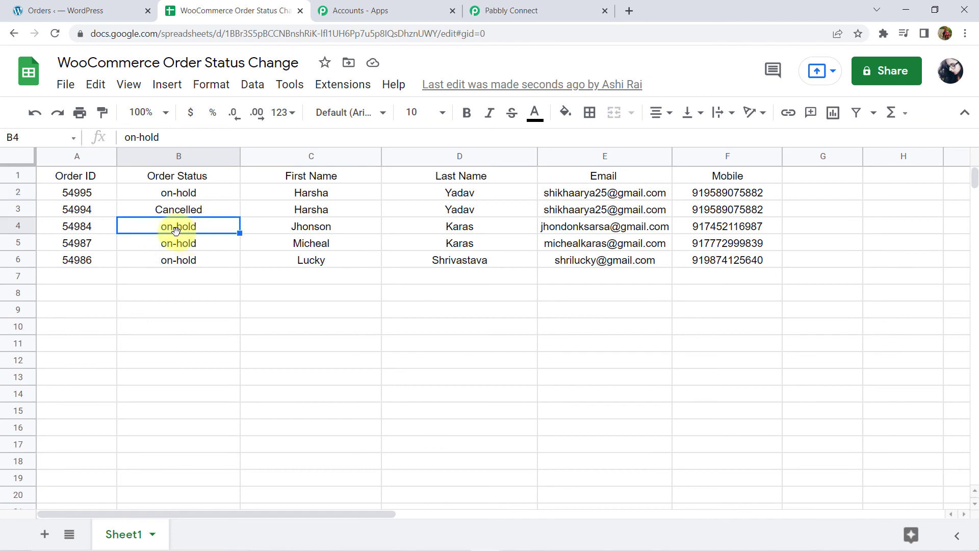
click(549, 7)
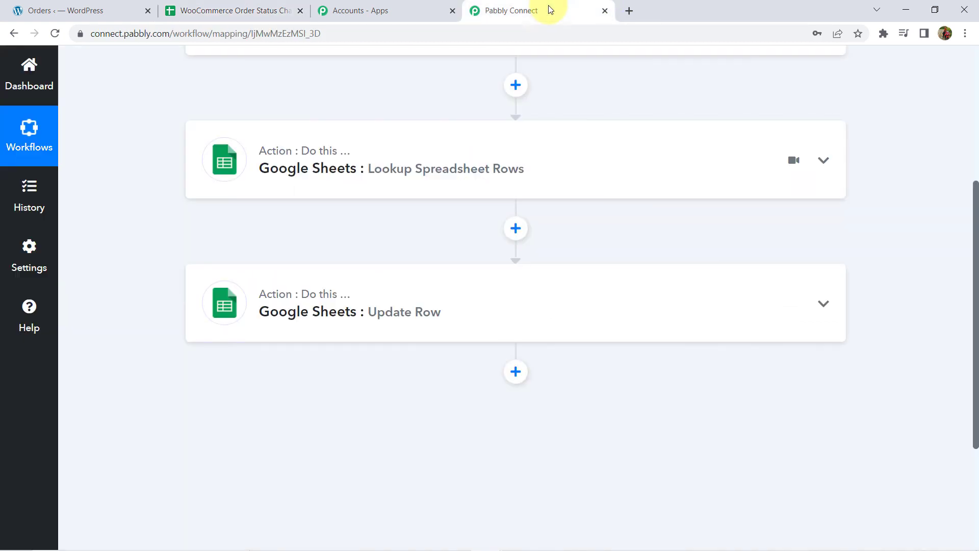
scroll(356, 384, up, 2)
scroll(357, 377, up, 3)
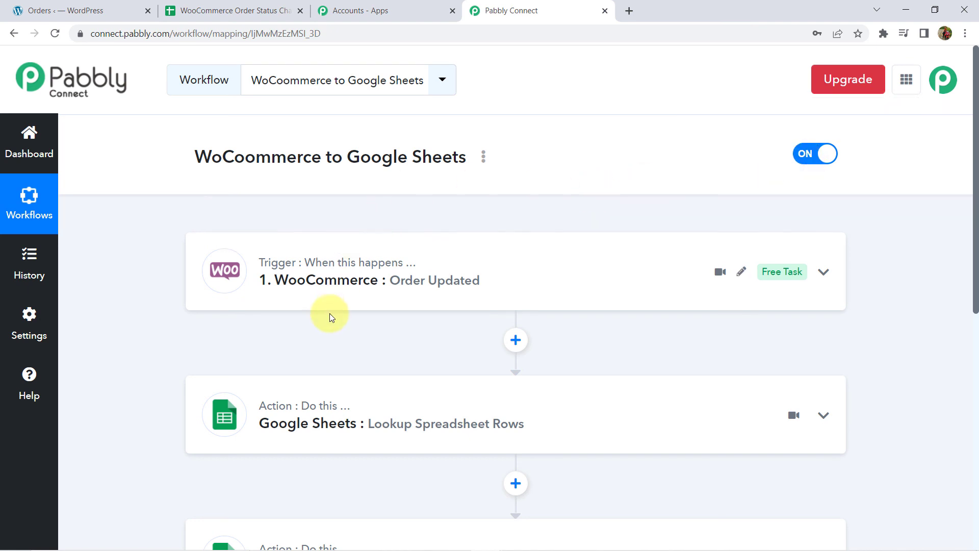
scroll(329, 313, down, 3)
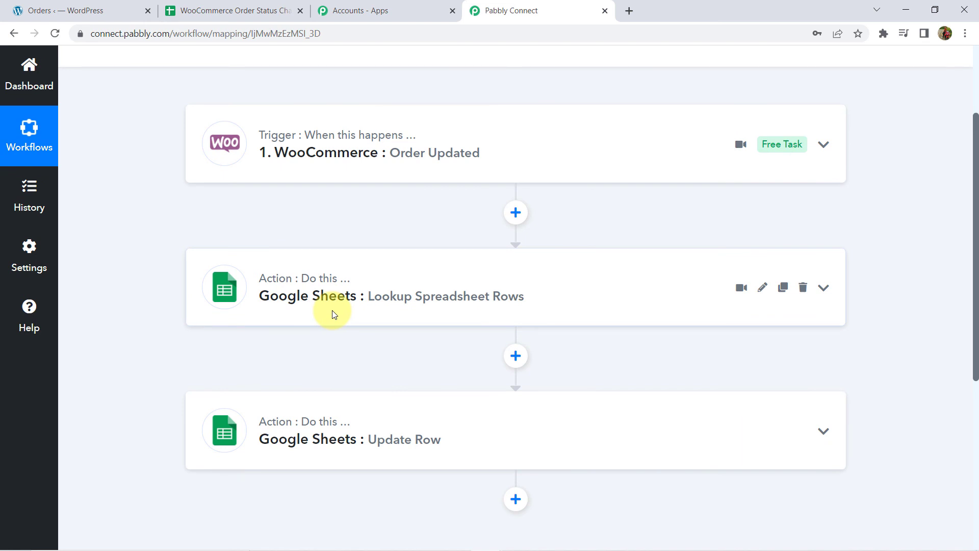